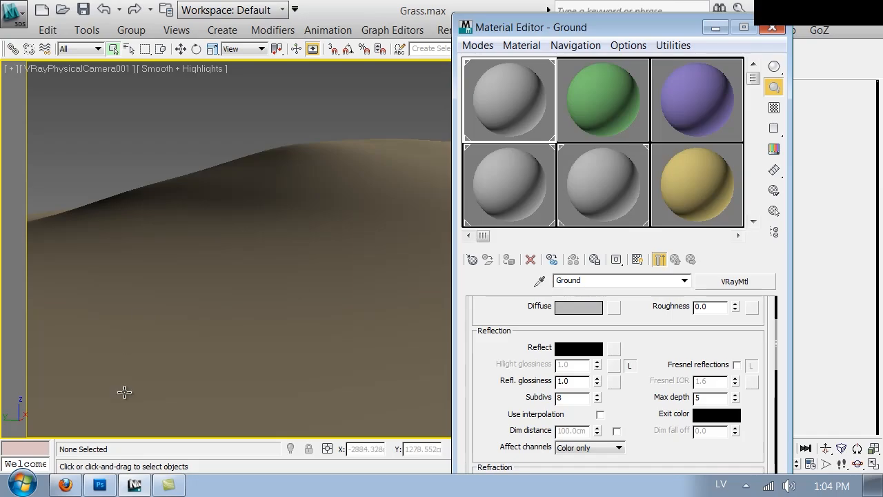
Step: Switch to Firefox and search the CG Textures site for "grass"
{"action": "left_click", "coordinate": [66, 485]}
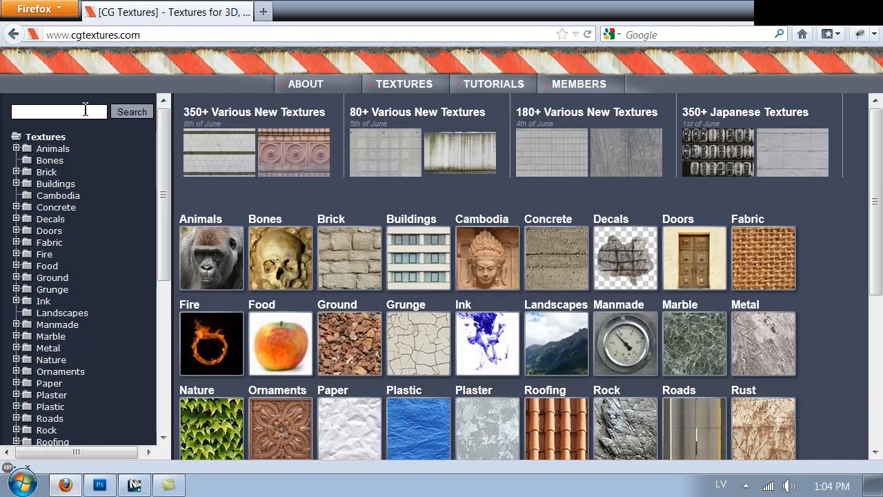
{"action": "left_click", "coordinate": [85, 110]}
{"action": "type", "text": "grass"}
{"action": "key", "text": "Return"}
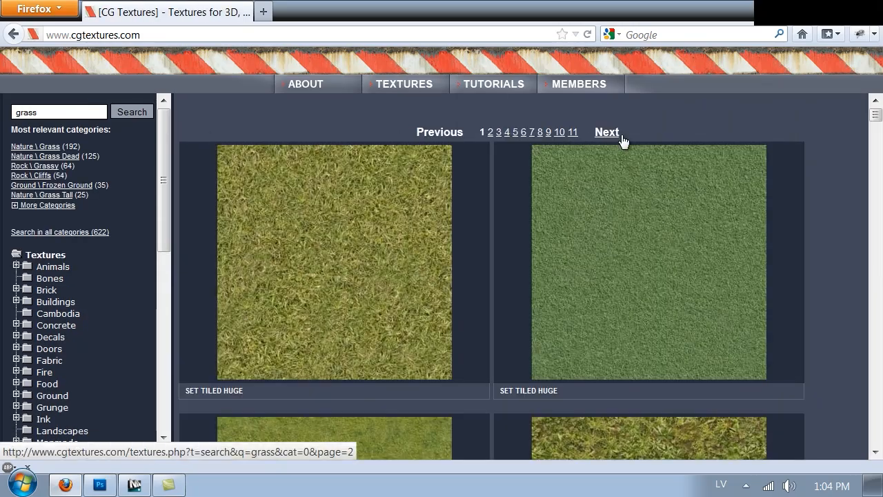
Step: Find the tiled Grass0160 texture in the search results and open its page in a new browser tab
{"action": "scroll", "coordinate": [604, 191], "scroll_direction": "down", "scroll_amount": 5}
{"action": "scroll", "coordinate": [605, 193], "scroll_direction": "down", "scroll_amount": 15}
{"action": "scroll", "coordinate": [600, 205], "scroll_direction": "down", "scroll_amount": 10}
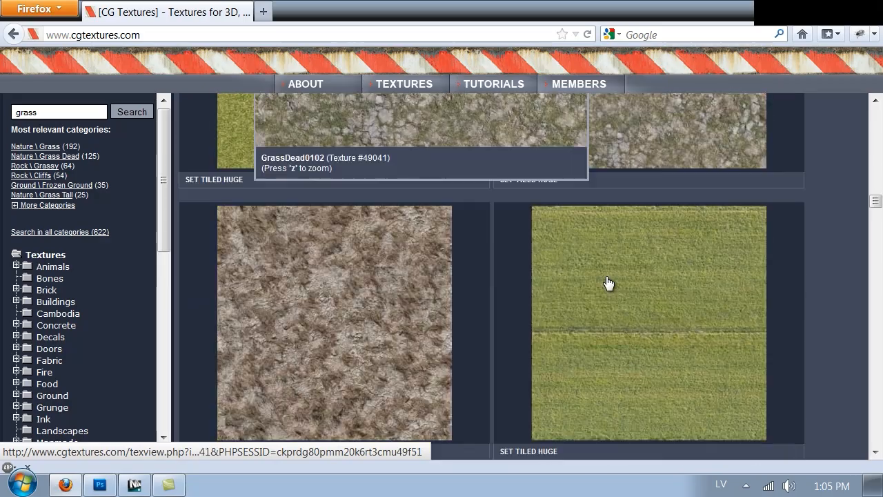
{"action": "scroll", "coordinate": [608, 284], "scroll_direction": "down", "scroll_amount": 10}
{"action": "scroll", "coordinate": [607, 288], "scroll_direction": "down", "scroll_amount": 10}
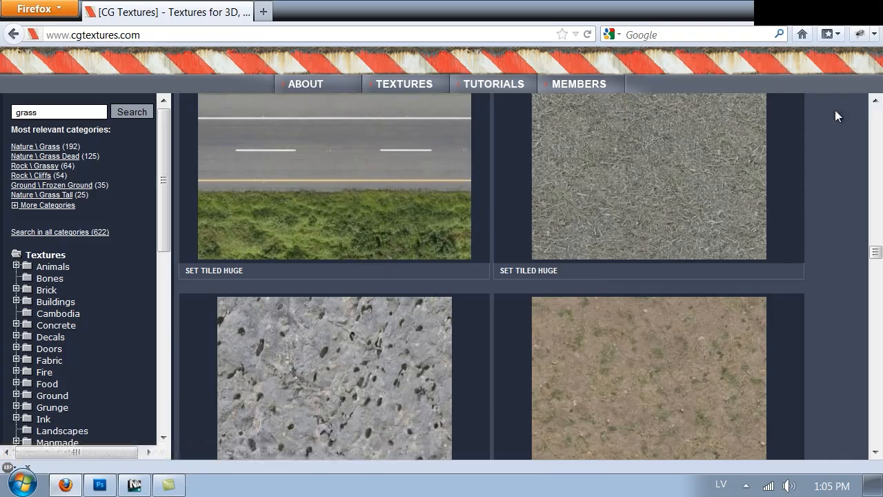
{"action": "scroll", "coordinate": [814, 151], "scroll_direction": "down", "scroll_amount": 10}
{"action": "scroll", "coordinate": [814, 177], "scroll_direction": "down", "scroll_amount": 10}
{"action": "scroll", "coordinate": [813, 179], "scroll_direction": "down", "scroll_amount": 10}
{"action": "scroll", "coordinate": [813, 174], "scroll_direction": "up", "scroll_amount": 2}
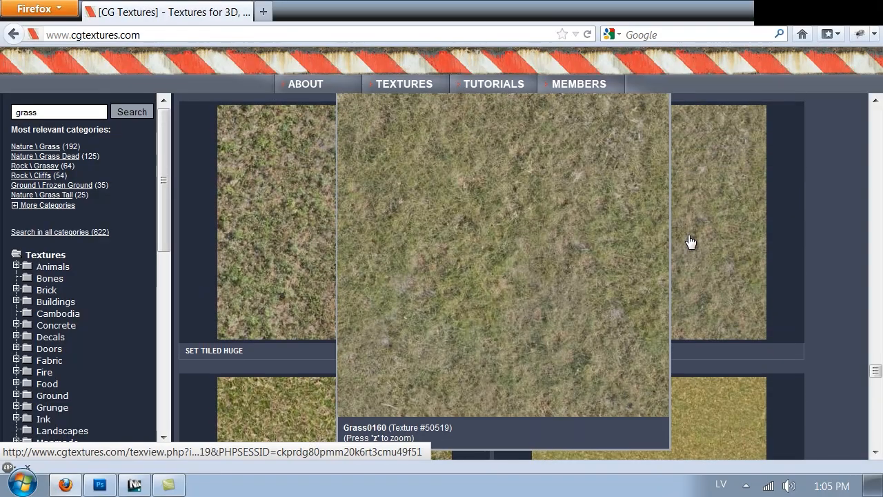
{"action": "middle_click", "coordinate": [691, 241]}
Step: Find the greener tiled Grass0169 texture in the results and open its page in another new tab
{"action": "scroll", "coordinate": [820, 224], "scroll_direction": "down", "scroll_amount": 10}
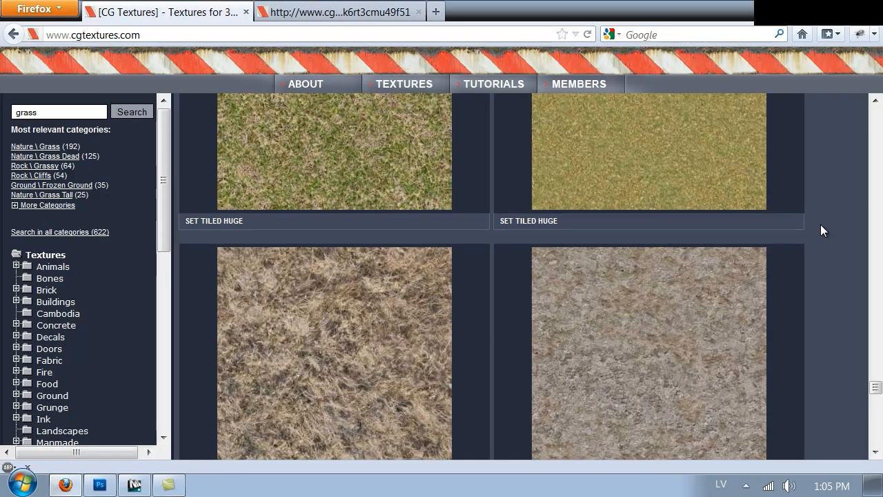
{"action": "scroll", "coordinate": [821, 224], "scroll_direction": "down", "scroll_amount": 7}
{"action": "mouse_move", "coordinate": [681, 233]}
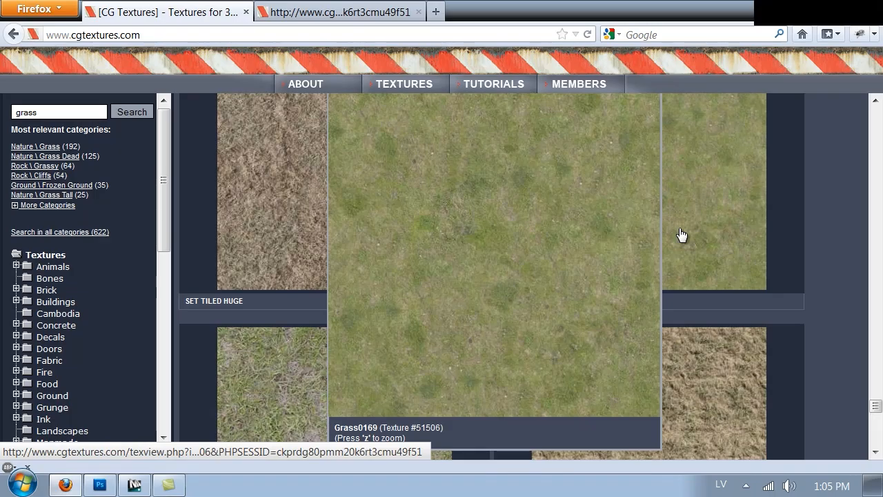
{"action": "middle_click", "coordinate": [681, 235]}
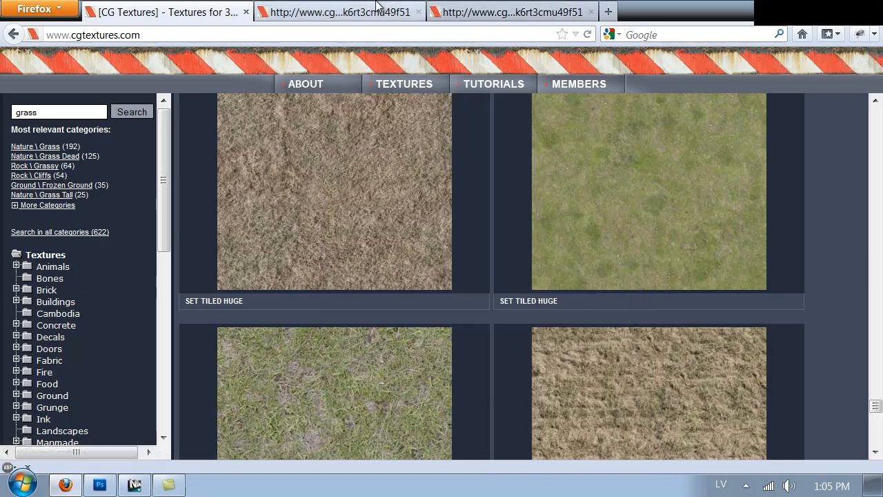
Step: Download the Large 3426x3426 tiled image of Grass0160, opening it with Adobe Photoshop CS5.1
{"action": "key", "text": "ctrl+Tab"}
{"action": "scroll", "coordinate": [367, 271], "scroll_direction": "down", "scroll_amount": 4}
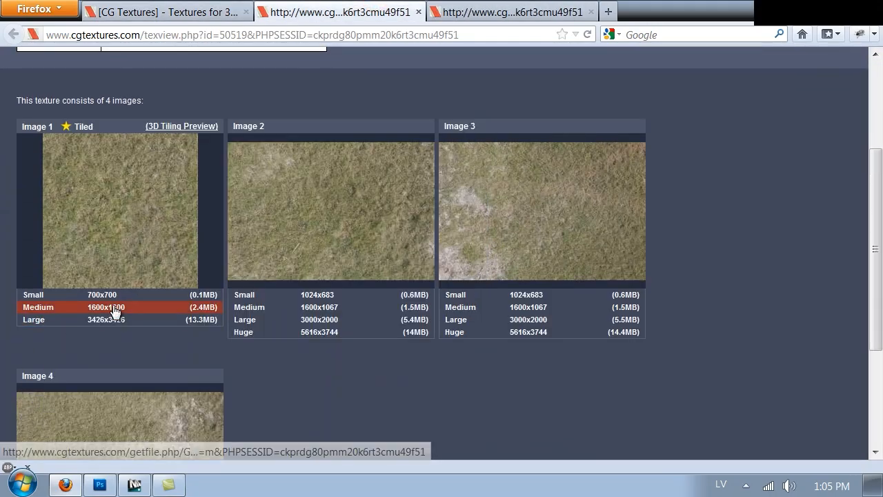
{"action": "left_click", "coordinate": [114, 326]}
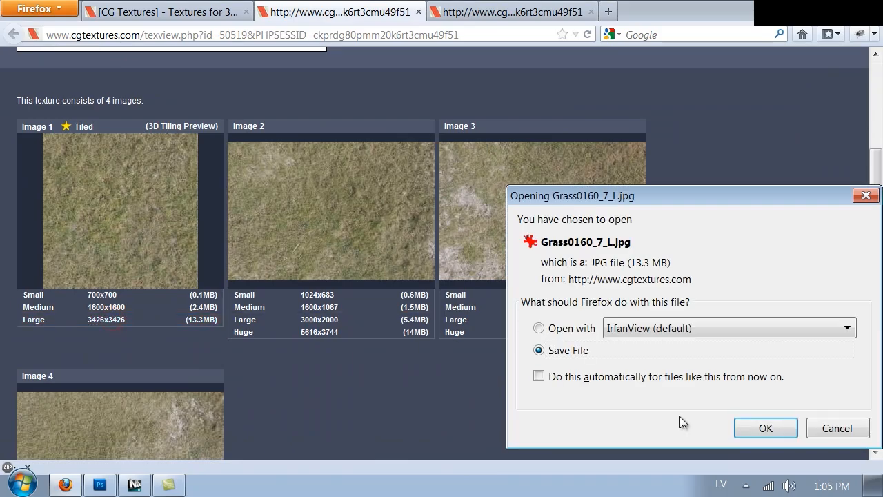
{"action": "left_click", "coordinate": [556, 330]}
{"action": "left_click", "coordinate": [651, 328]}
{"action": "left_click", "coordinate": [655, 366]}
{"action": "left_click", "coordinate": [769, 429]}
Step: Download the Large 3700x3700 tiled image of Grass0169, opening it with Adobe Photoshop CS5.1
{"action": "left_click", "coordinate": [441, 11]}
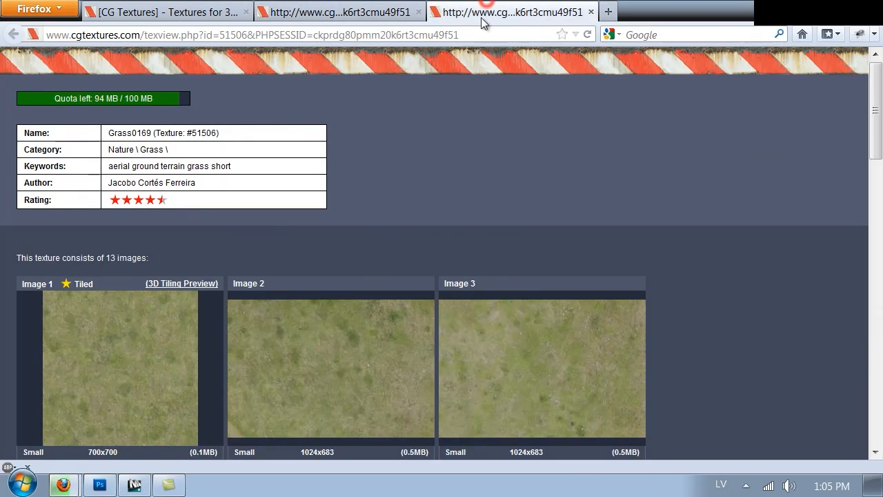
{"action": "scroll", "coordinate": [131, 363], "scroll_direction": "down", "scroll_amount": 3}
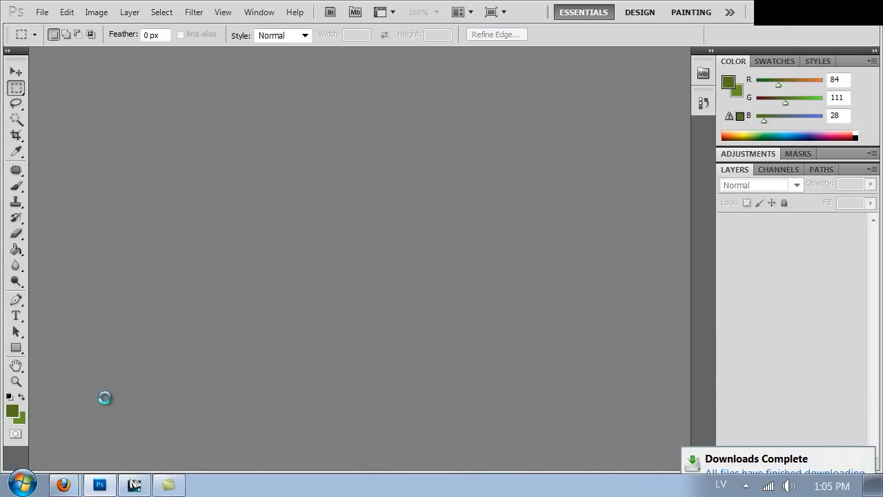
{"action": "left_click", "coordinate": [62, 484]}
{"action": "left_click", "coordinate": [77, 428]}
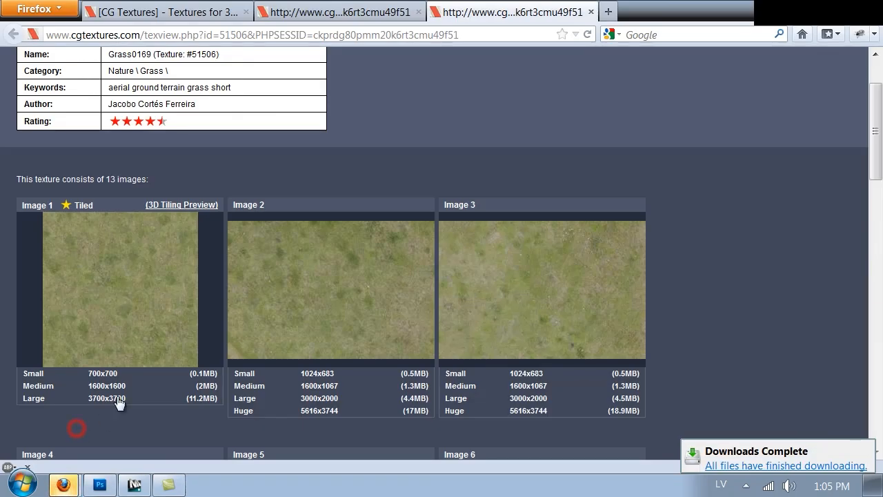
{"action": "left_click", "coordinate": [105, 398]}
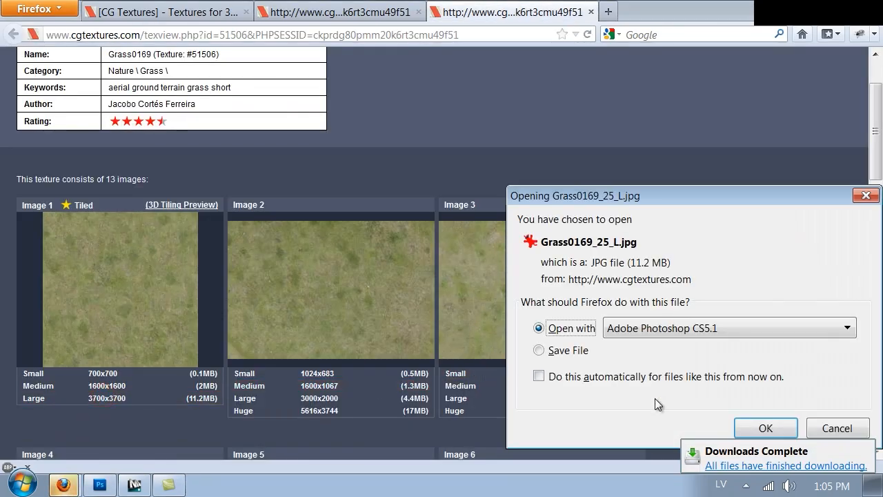
{"action": "left_click", "coordinate": [762, 422]}
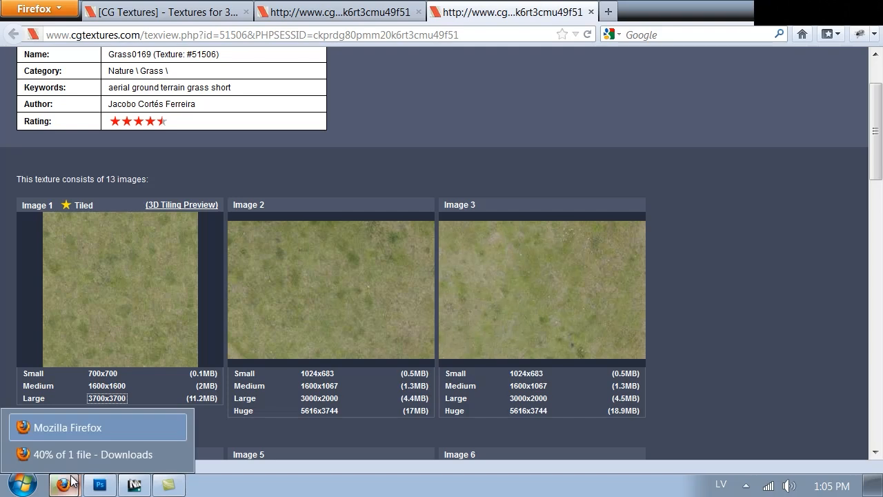
{"action": "mouse_move", "coordinate": [174, 299]}
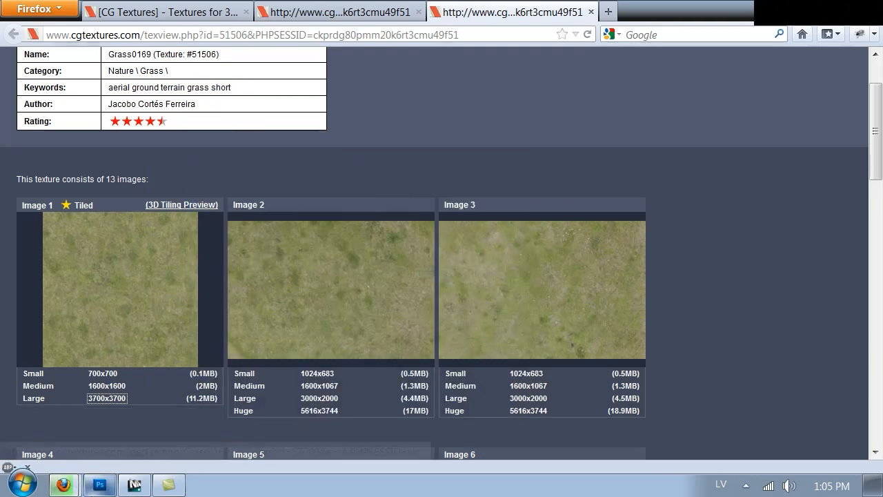
Step: In Photoshop, copy the entire Grass0160_7_L.jpg image into Grass0169_25_L.jpg as a new layer aligned to the canvas's upper-left corner
{"action": "left_click", "coordinate": [100, 485]}
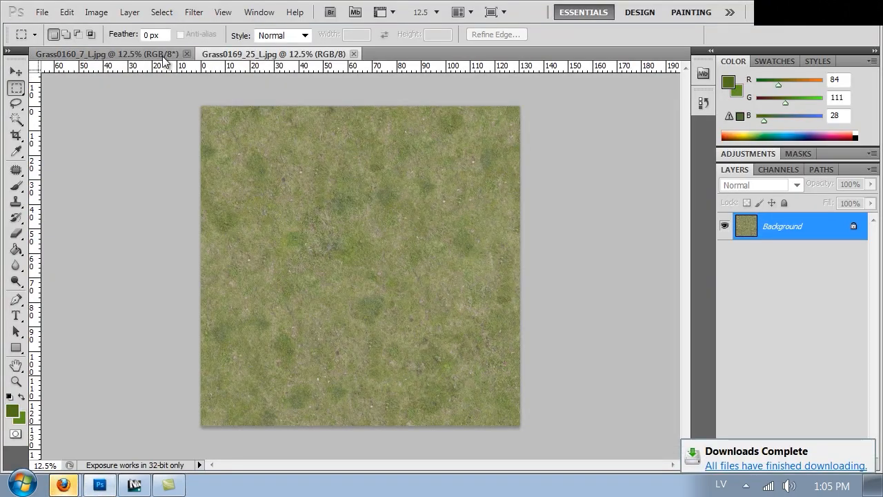
{"action": "left_click", "coordinate": [95, 55]}
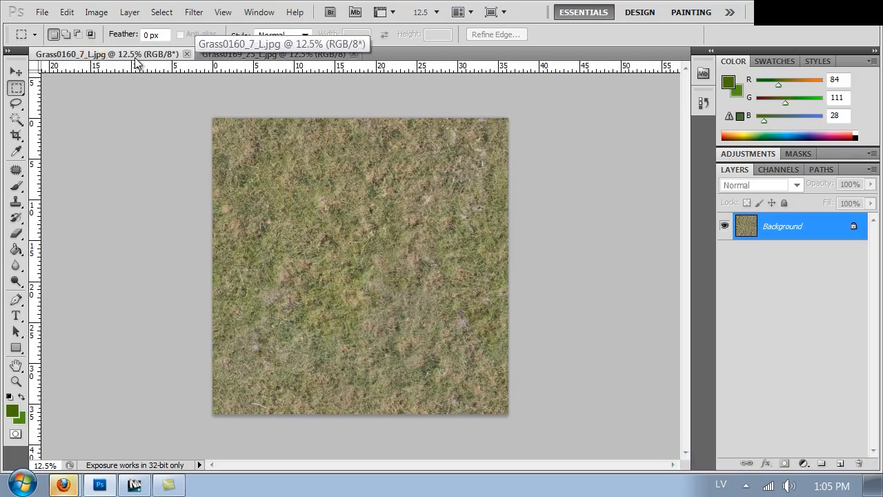
{"action": "key", "text": "ctrl+a"}
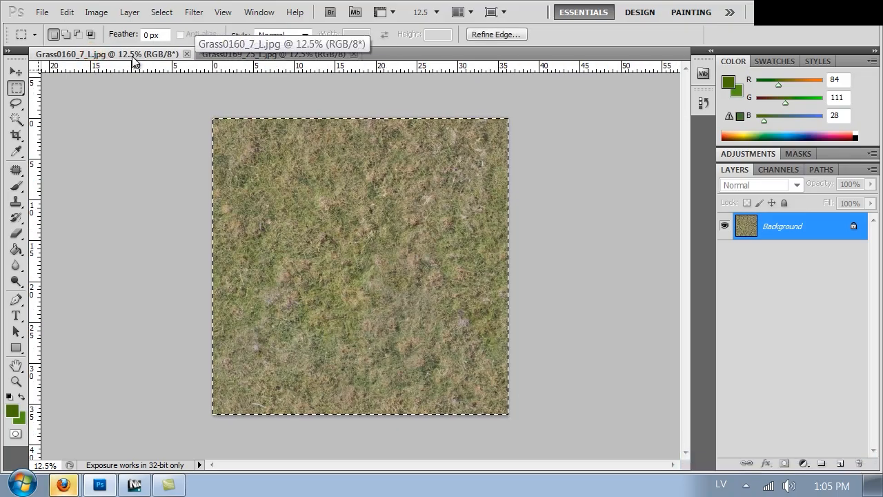
{"action": "left_click", "coordinate": [214, 55]}
{"action": "key", "text": "ctrl+v"}
{"action": "left_click_drag", "start_coordinate": [355, 232], "coordinate": [345, 224], "text": "ctrl"}
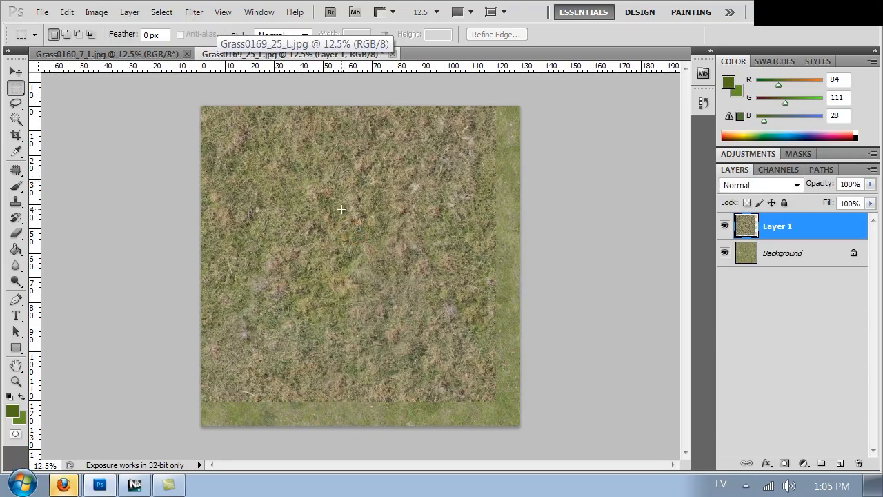
Step: Scale the pasted grass layer with Free Transform so that it covers the whole canvas
{"action": "right_click", "coordinate": [341, 208]}
{"action": "left_click", "coordinate": [426, 334]}
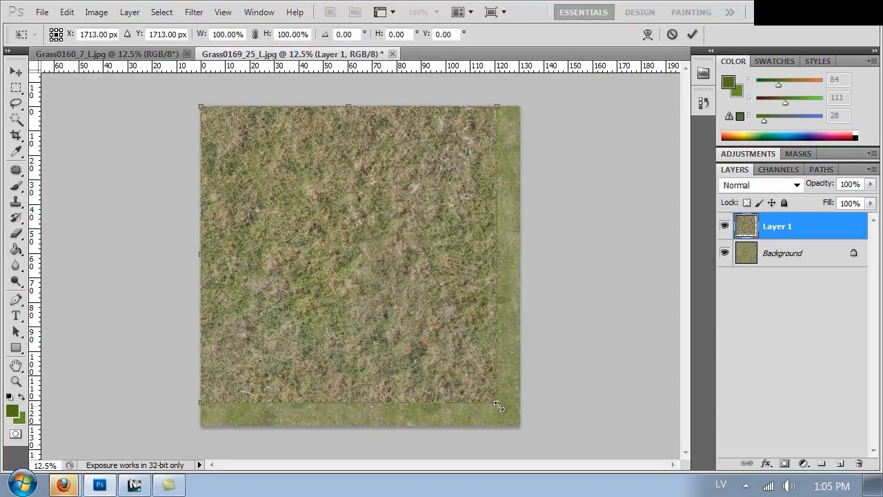
{"action": "left_click_drag", "start_coordinate": [498, 407], "coordinate": [522, 426]}
{"action": "key", "text": "m"}
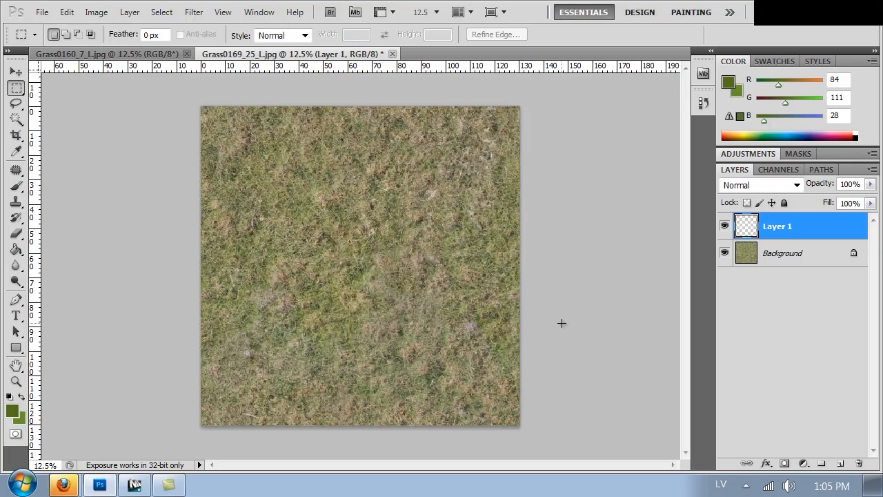
Step: Try successive blend modes on Layer 1 and set it to Soft Light
{"action": "left_click", "coordinate": [759, 185]}
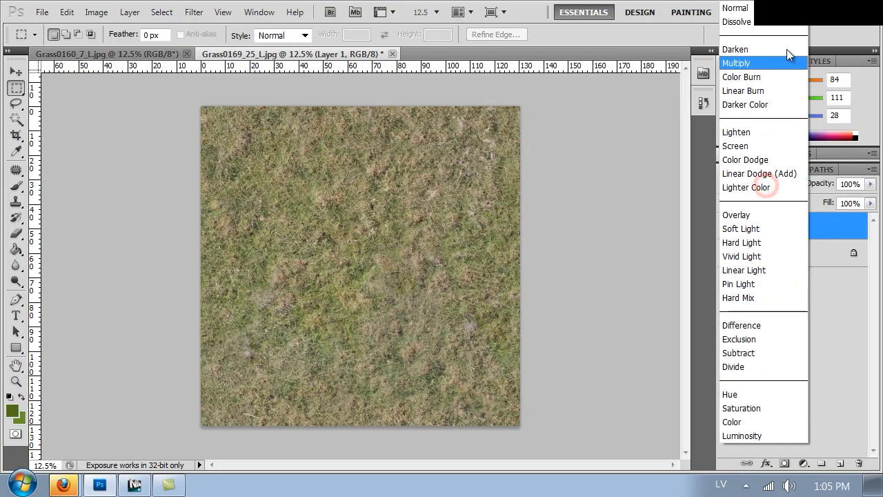
{"action": "left_click", "coordinate": [787, 47]}
{"action": "key", "text": "Down"}
{"action": "key", "text": "Down"}
{"action": "key", "text": "Down"}
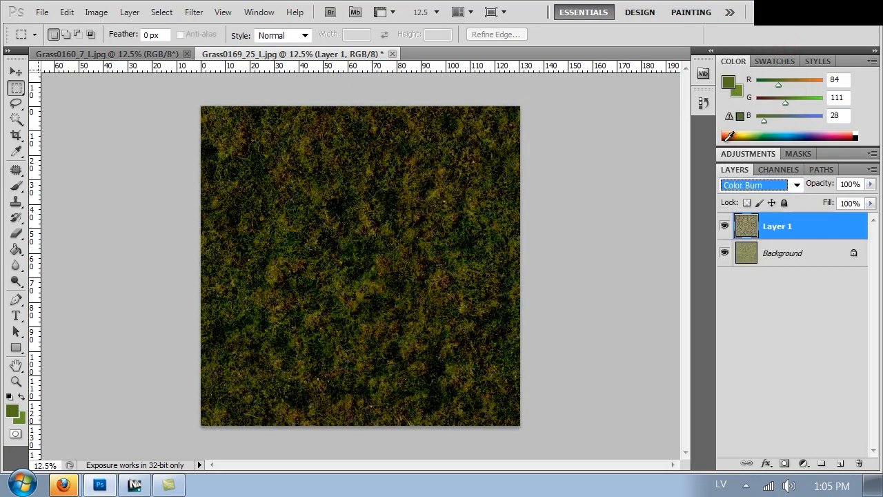
{"action": "key", "text": "Down"}
{"action": "key", "text": "Down"}
{"action": "key", "text": "Down"}
{"action": "key", "text": "Down"}
{"action": "key", "text": "Down"}
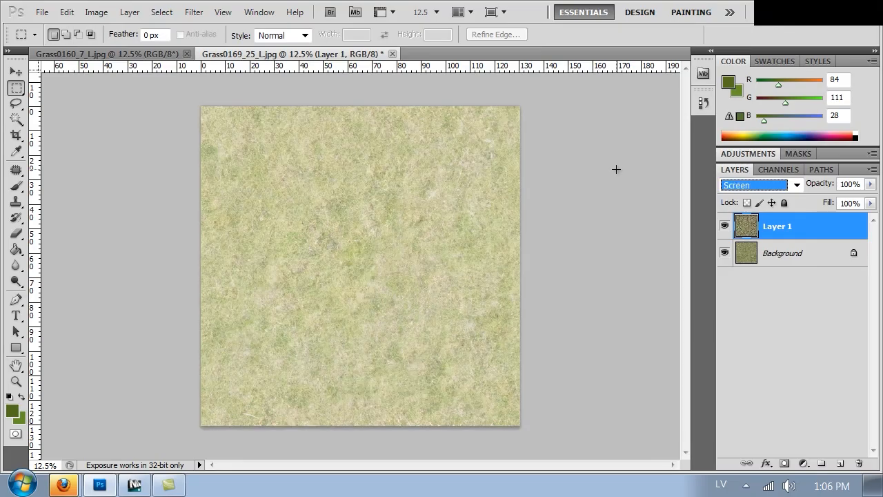
{"action": "key", "text": "Down"}
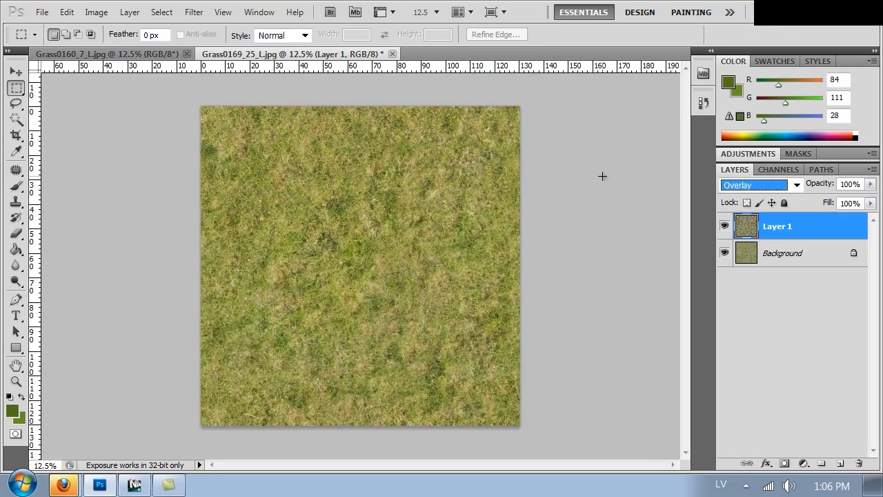
{"action": "key", "text": "Down"}
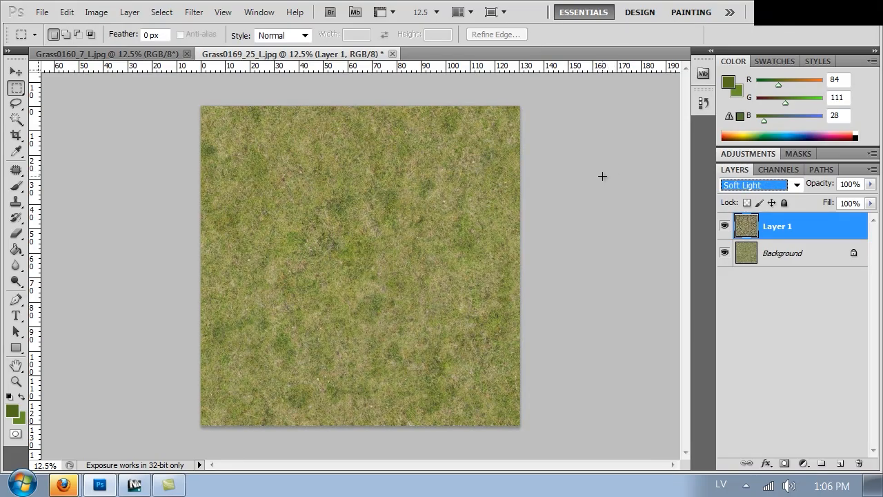
Step: Compare the texture with and without Layer 1 at 100% zoom by toggling the layer's visibility
{"action": "left_click", "coordinate": [724, 227]}
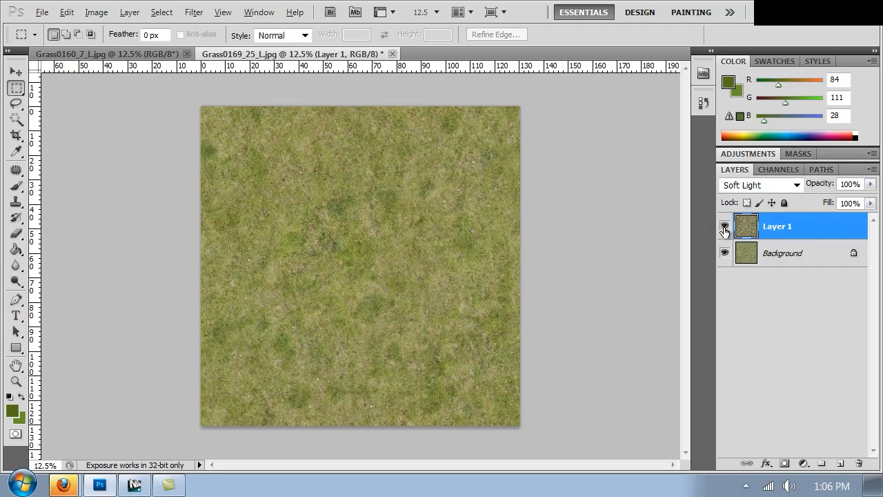
{"action": "key", "text": "ctrl+1"}
{"action": "left_click", "coordinate": [724, 227]}
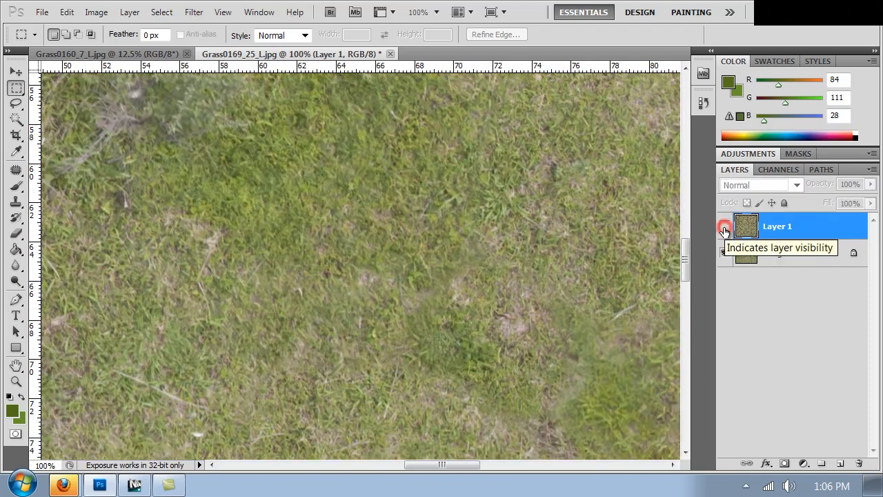
{"action": "left_click", "coordinate": [723, 228]}
{"action": "left_click", "coordinate": [723, 228]}
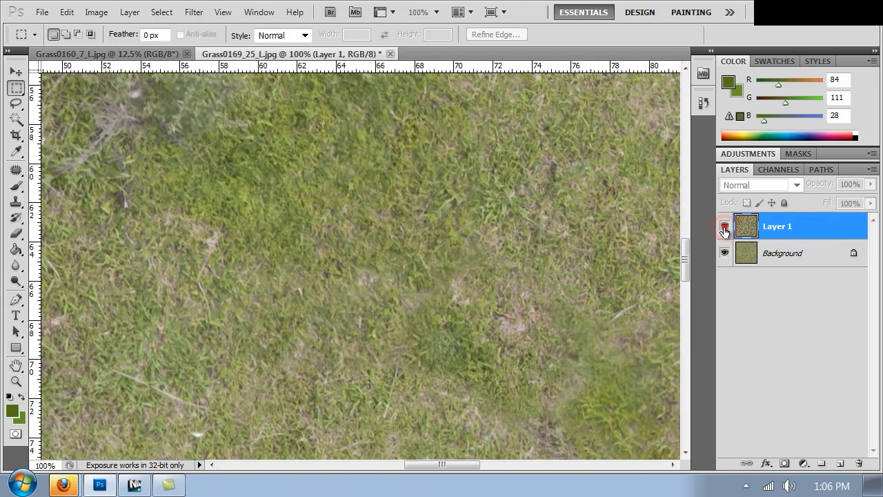
{"action": "left_click", "coordinate": [724, 227]}
{"action": "key", "text": "ctrl+minus"}
{"action": "key", "text": "ctrl+minus"}
{"action": "key", "text": "ctrl+minus"}
{"action": "key", "text": "ctrl+minus"}
{"action": "key", "text": "ctrl+minus"}
{"action": "key", "text": "ctrl+minus"}
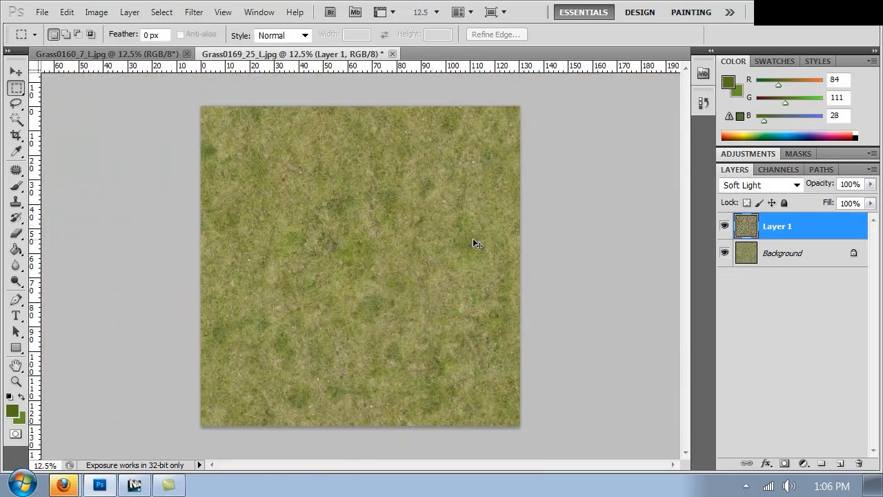
Step: Merge Layer 1 into the background and darken the image with a Curves adjustment, mapping input 145 to output 121
{"action": "key", "text": "ctrl+e"}
{"action": "left_click", "coordinate": [97, 11]}
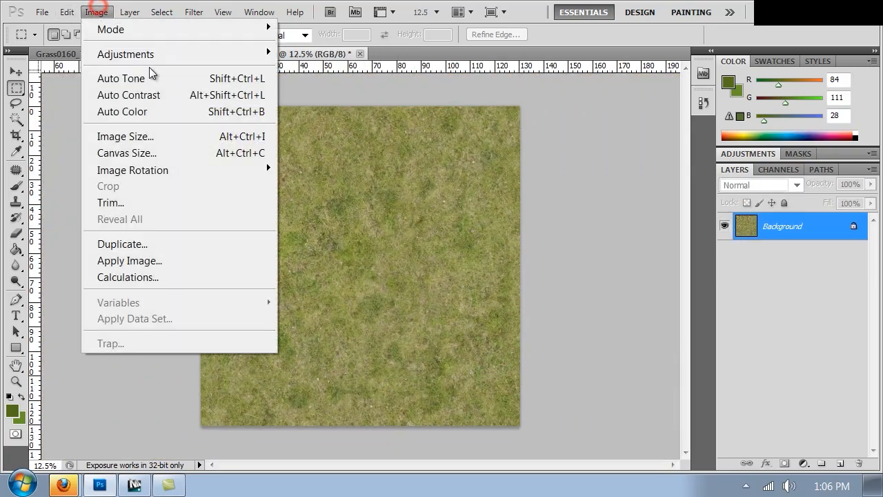
{"action": "left_click", "coordinate": [150, 67]}
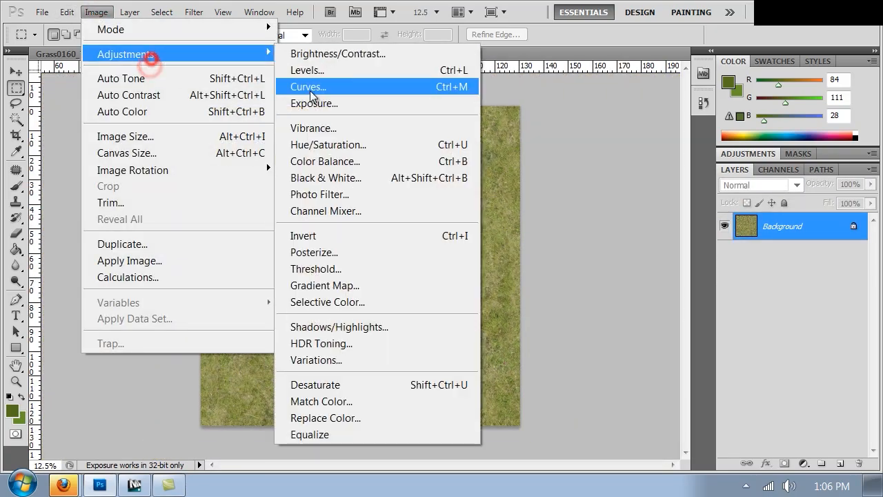
{"action": "left_click", "coordinate": [349, 88]}
{"action": "left_click_drag", "start_coordinate": [684, 280], "coordinate": [685, 290]}
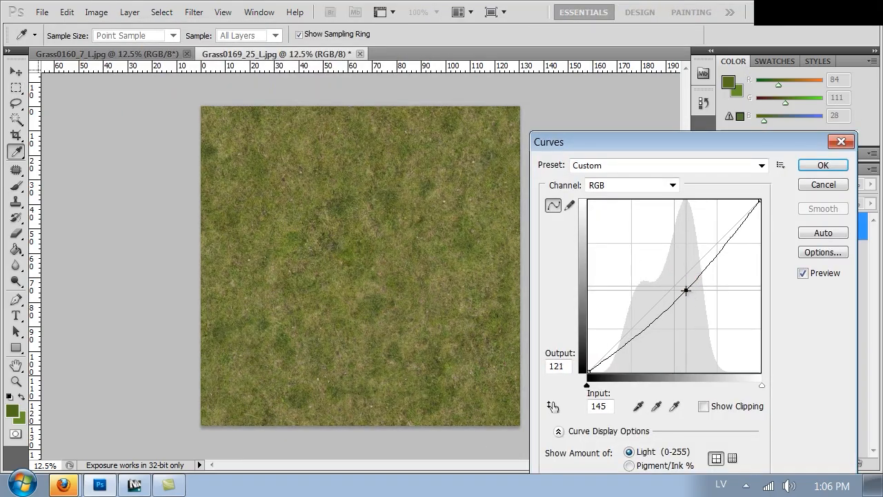
{"action": "left_click", "coordinate": [829, 142]}
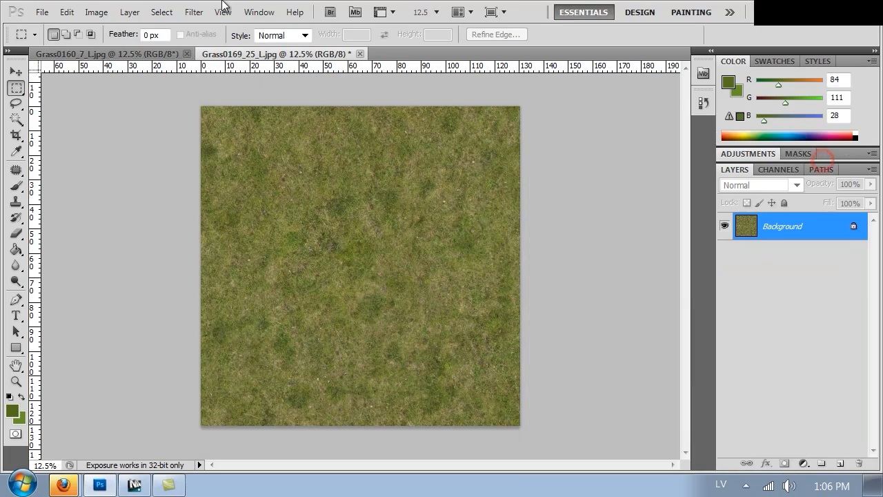
Step: Save the darkened grass texture as a JPEG named ground in the VOL2 project's Textures folder
{"action": "key", "text": "ctrl+1"}
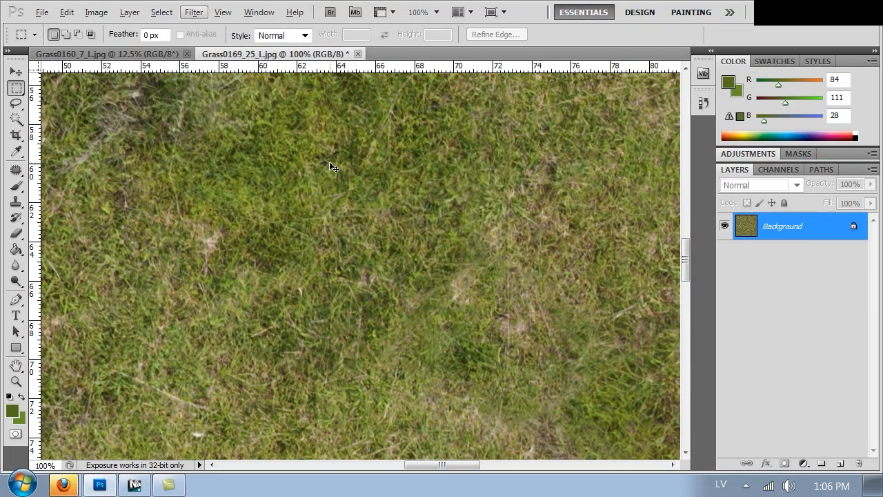
{"action": "key", "text": "ctrl+shift+s"}
{"action": "left_click", "coordinate": [52, 131]}
{"action": "left_click", "coordinate": [149, 73]}
{"action": "double_click", "coordinate": [148, 73]}
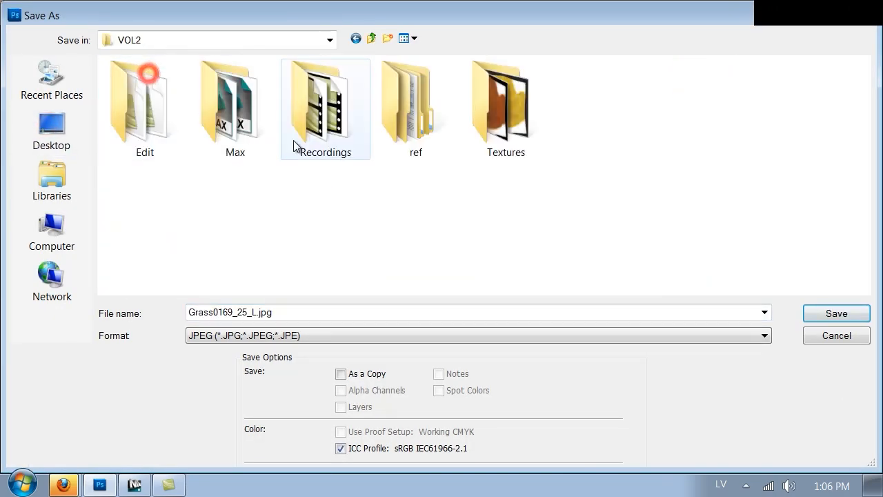
{"action": "double_click", "coordinate": [473, 113]}
{"action": "left_click", "coordinate": [290, 336]}
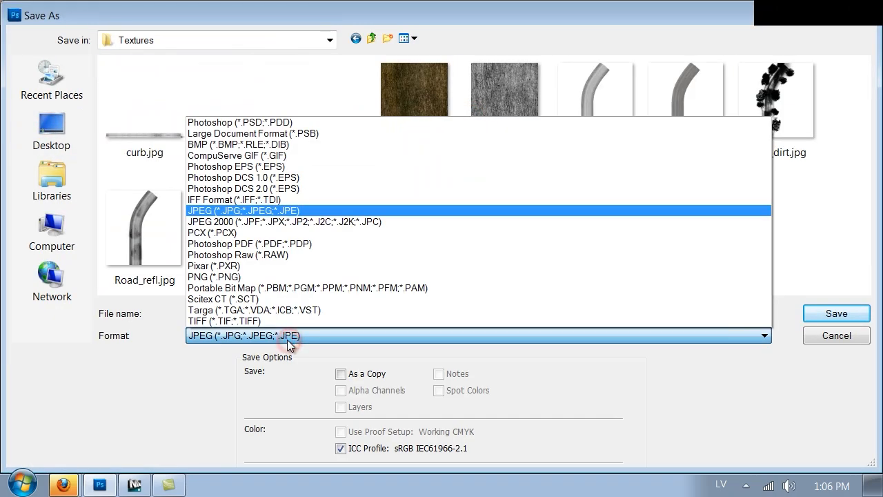
{"action": "left_click", "coordinate": [287, 336]}
{"action": "type", "text": "gro"}
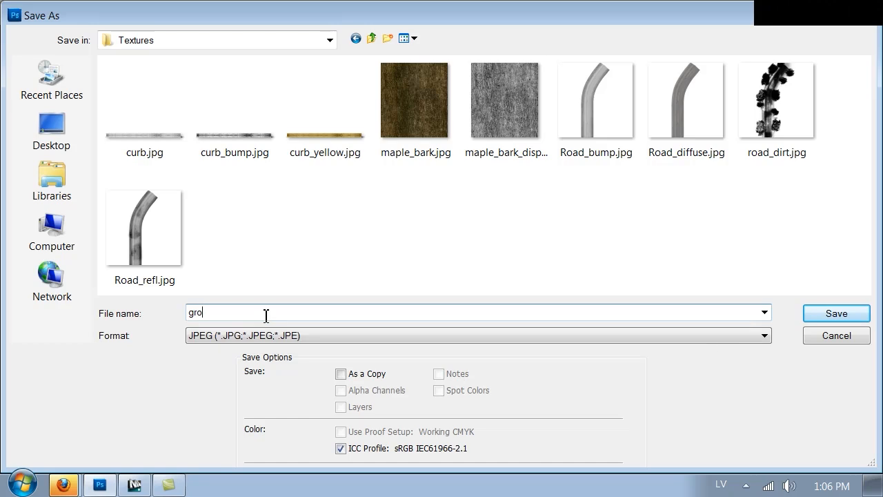
{"action": "type", "text": "und"}
{"action": "key", "text": "Return"}
{"action": "key", "text": "Return"}
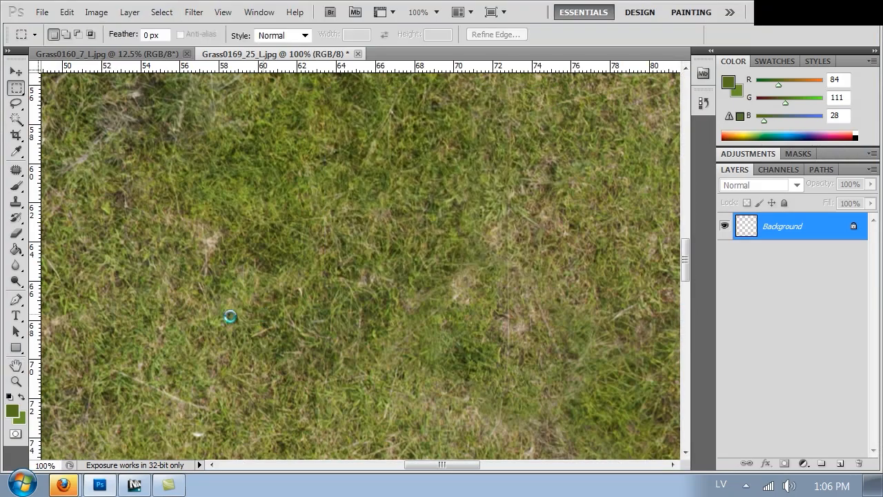
Step: Switch to 3ds Max, load ground.jpg as a Bitmap in the Ground material's Diffuse slot, and show the map in the viewport
{"action": "left_click", "coordinate": [138, 486]}
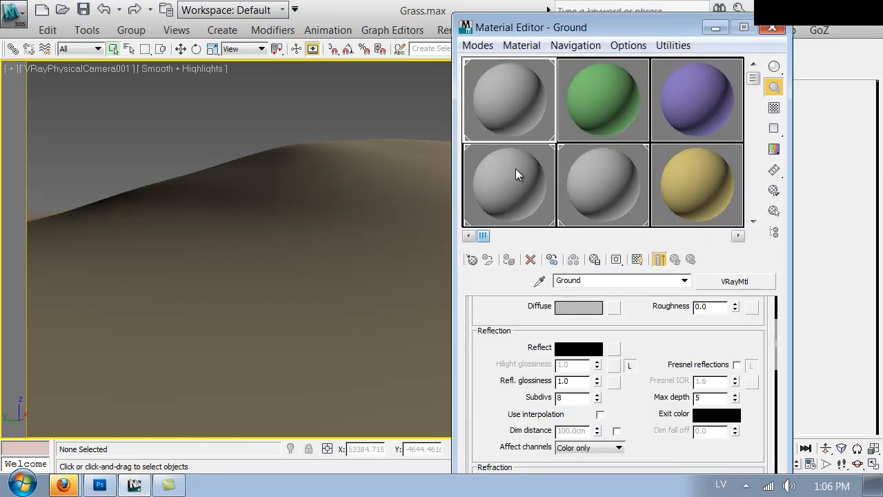
{"action": "left_click", "coordinate": [614, 308]}
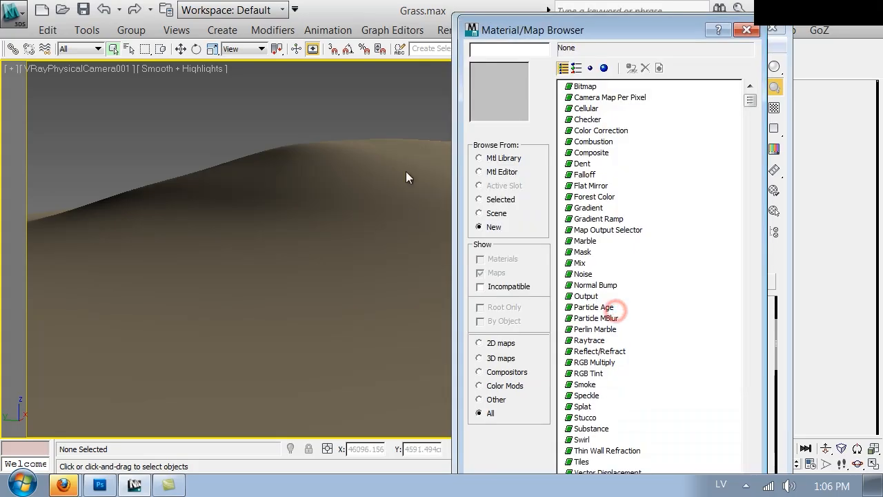
{"action": "double_click", "coordinate": [587, 87]}
{"action": "left_click", "coordinate": [216, 66]}
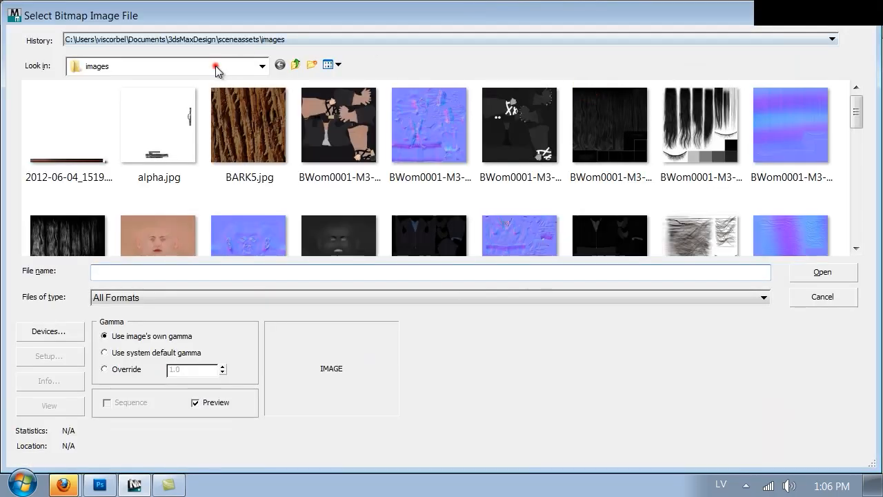
{"action": "left_click", "coordinate": [103, 180]}
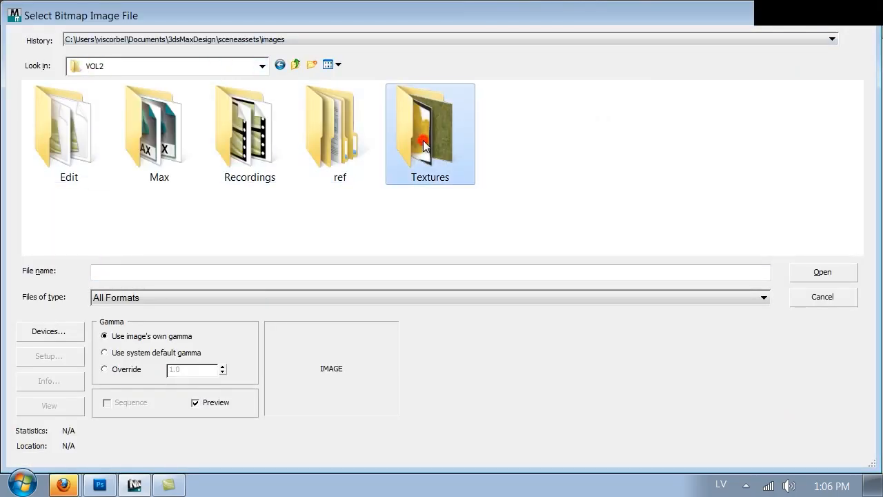
{"action": "double_click", "coordinate": [423, 141]}
{"action": "double_click", "coordinate": [361, 245]}
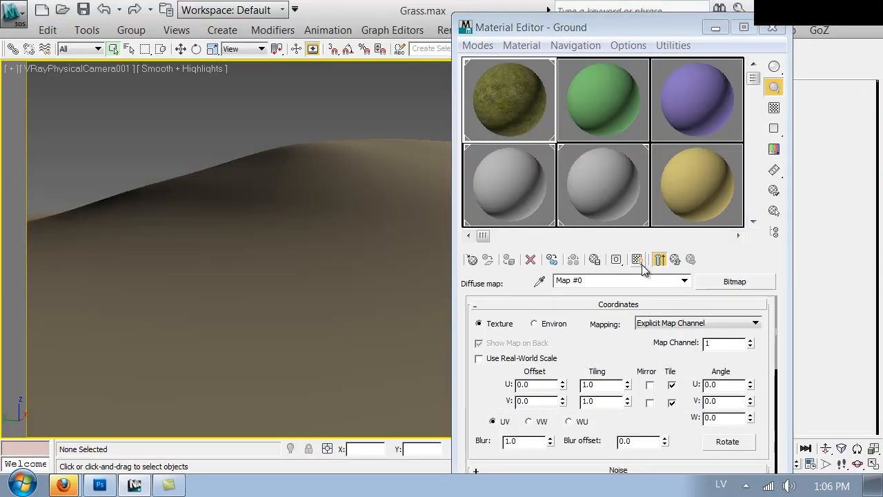
{"action": "left_click", "coordinate": [638, 262]}
Step: Set the diffuse bitmap's U and V tiling to 5
{"action": "left_click_drag", "start_coordinate": [548, 26], "coordinate": [550, 4]}
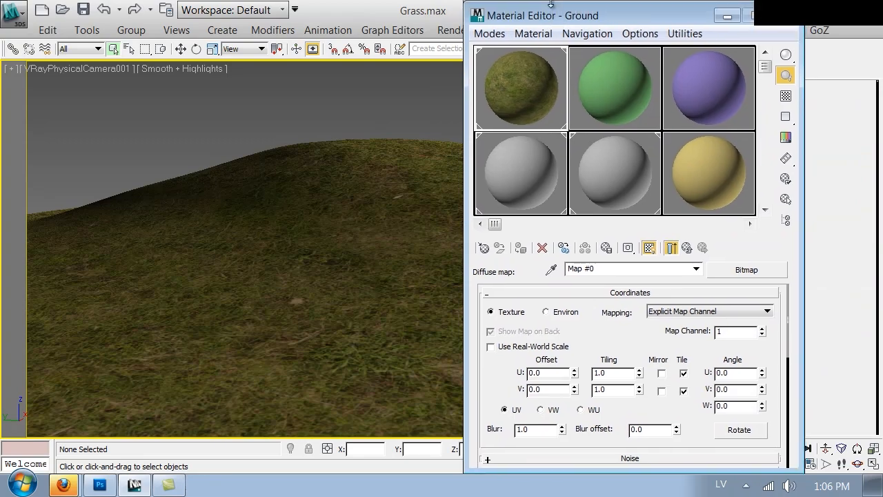
{"action": "left_click_drag", "start_coordinate": [619, 375], "coordinate": [437, 353]}
{"action": "type", "text": "5"}
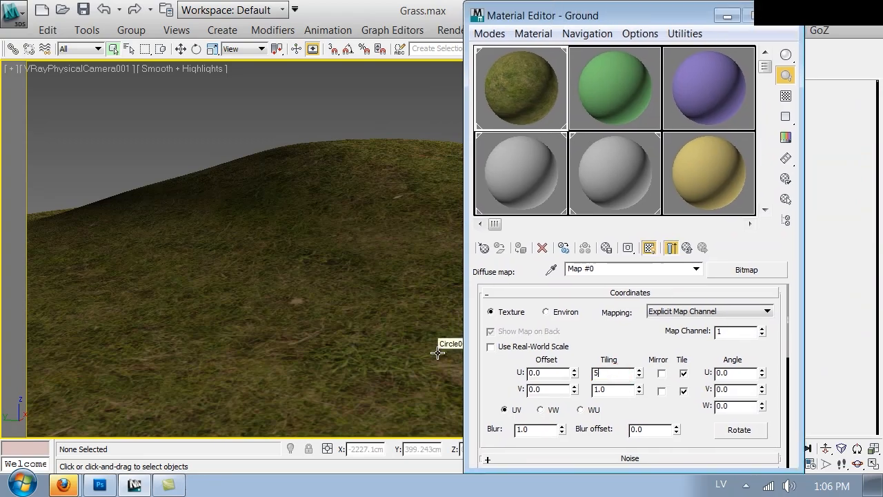
{"action": "key", "text": "Return"}
{"action": "key", "text": "Tab"}
{"action": "type", "text": "5"}
{"action": "key", "text": "Return"}
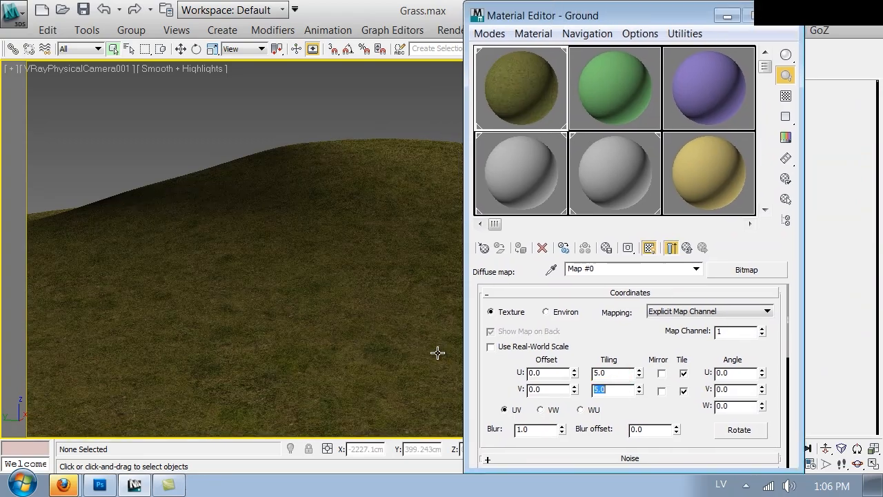
Step: Render the camera view, inspect the tiled ground texture on the hill, and close the frame buffer
{"action": "left_click_drag", "start_coordinate": [615, 16], "coordinate": [619, 84]}
{"action": "left_click", "coordinate": [661, 47]}
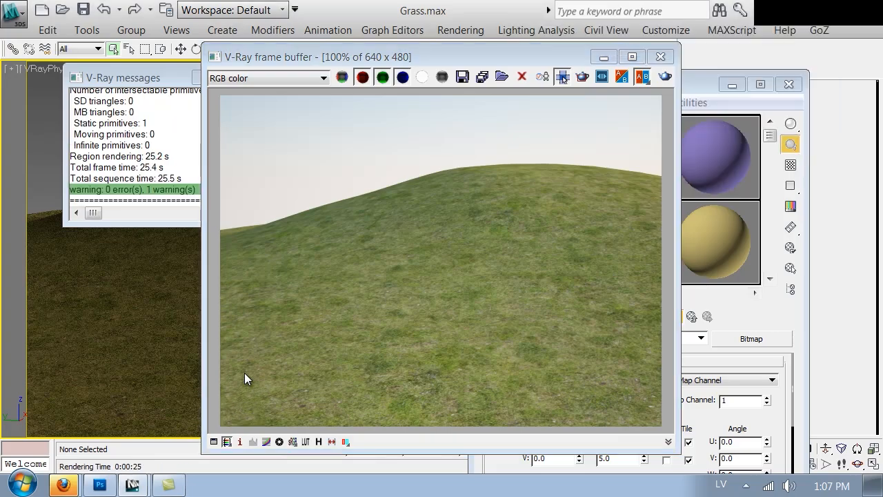
{"action": "left_click", "coordinate": [779, 406]}
{"action": "scroll", "coordinate": [779, 406], "scroll_direction": "down", "scroll_amount": 2}
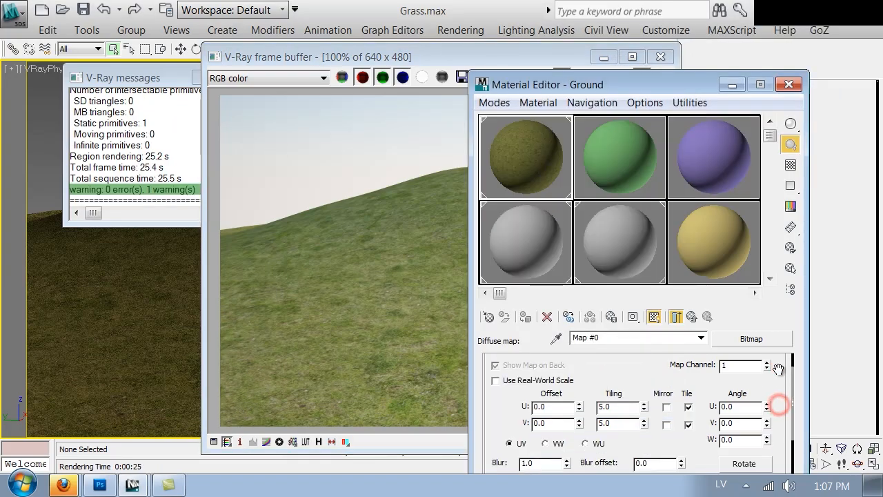
{"action": "left_click_drag", "start_coordinate": [412, 61], "coordinate": [234, 59]}
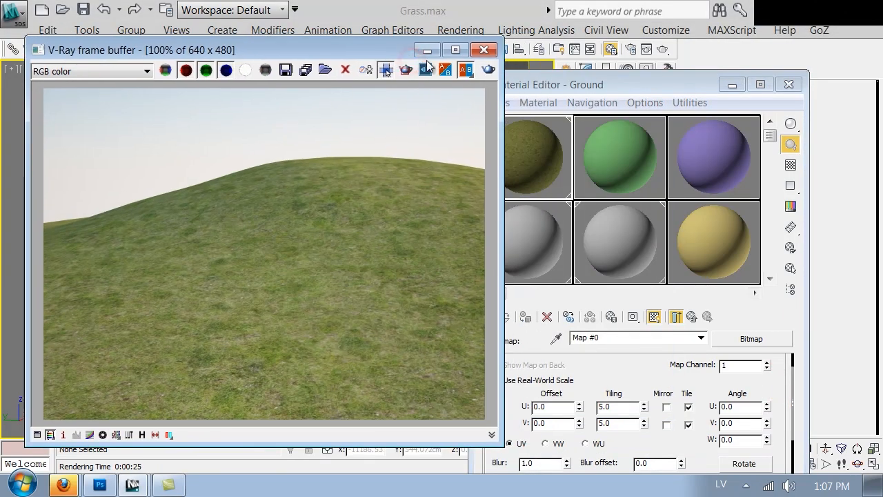
{"action": "left_click", "coordinate": [482, 50]}
Step: Set the diffuse bitmap's Blur to 0.2 and dismiss the V-Ray messages window
{"action": "left_click_drag", "start_coordinate": [672, 448], "coordinate": [664, 380]}
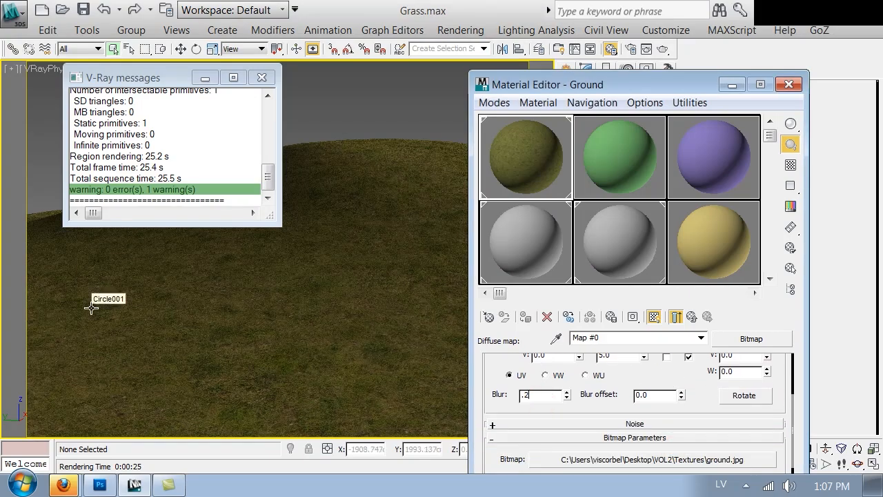
{"action": "key", "text": "Return"}
{"action": "left_click", "coordinate": [259, 77]}
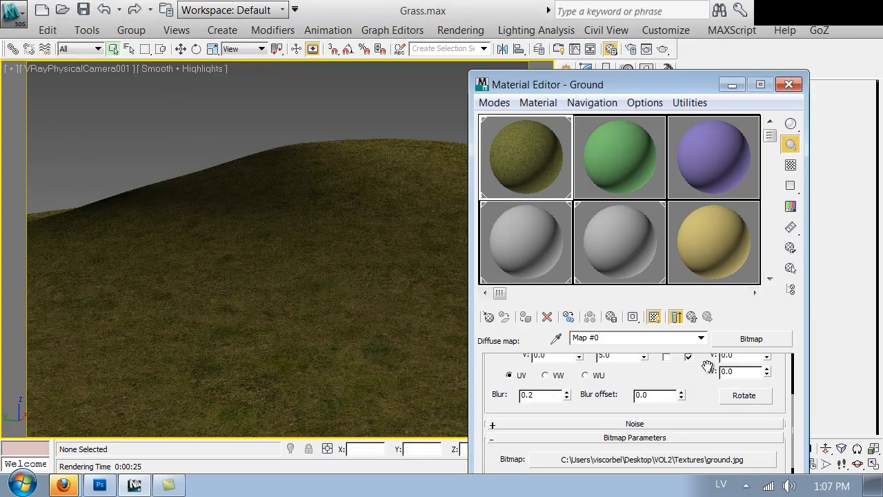
Step: Return to the parent Ground material and assign a Cellular map to its Displace slot
{"action": "left_click", "coordinate": [687, 320]}
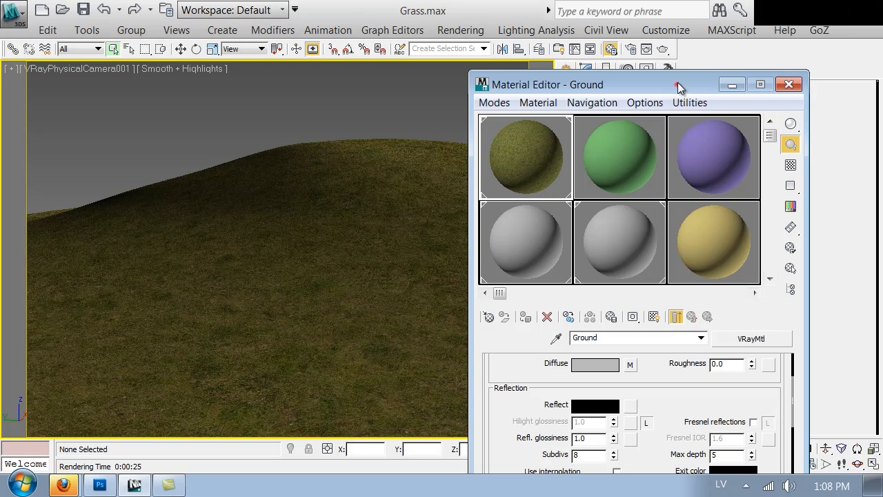
{"action": "left_click_drag", "start_coordinate": [677, 82], "coordinate": [666, 24]}
{"action": "scroll", "coordinate": [762, 461], "scroll_direction": "down", "scroll_amount": 10}
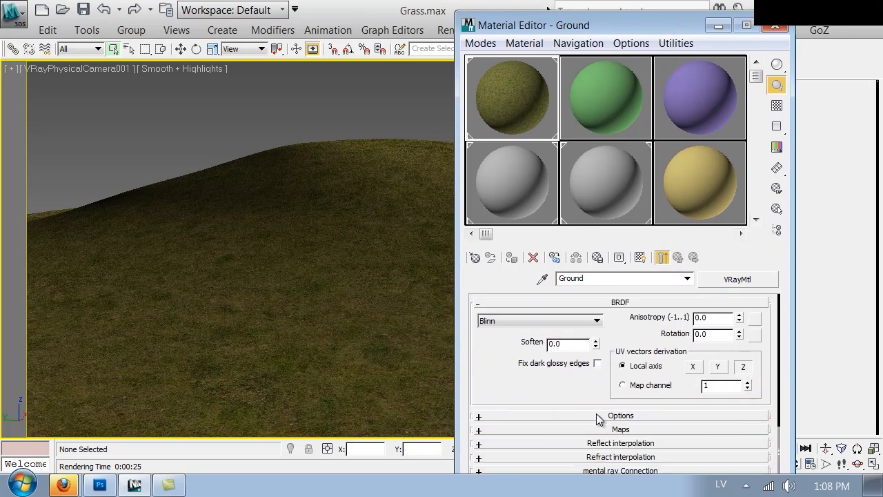
{"action": "left_click", "coordinate": [598, 429]}
{"action": "left_click_drag", "start_coordinate": [483, 458], "coordinate": [507, 303]}
{"action": "left_click", "coordinate": [644, 391]}
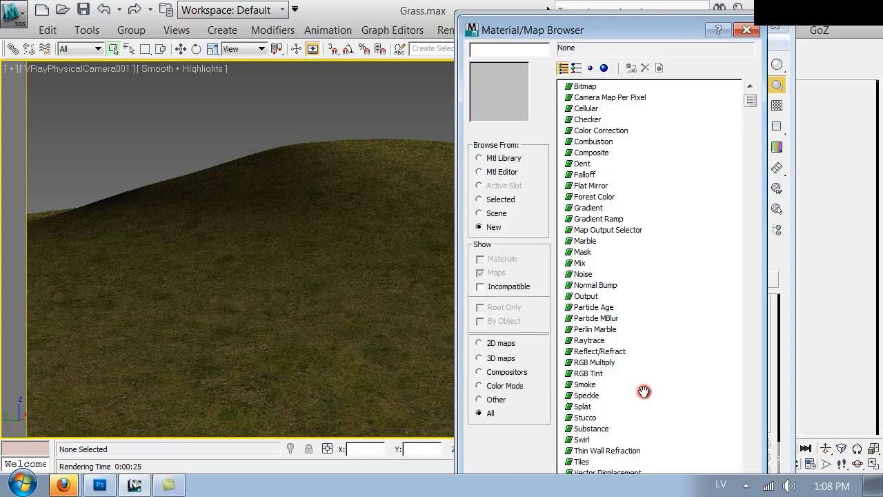
{"action": "double_click", "coordinate": [583, 110]}
Step: Show the Cellular map on its own in an enlarged preview and set its first division color to black
{"action": "left_click", "coordinate": [660, 258]}
{"action": "double_click", "coordinate": [497, 90]}
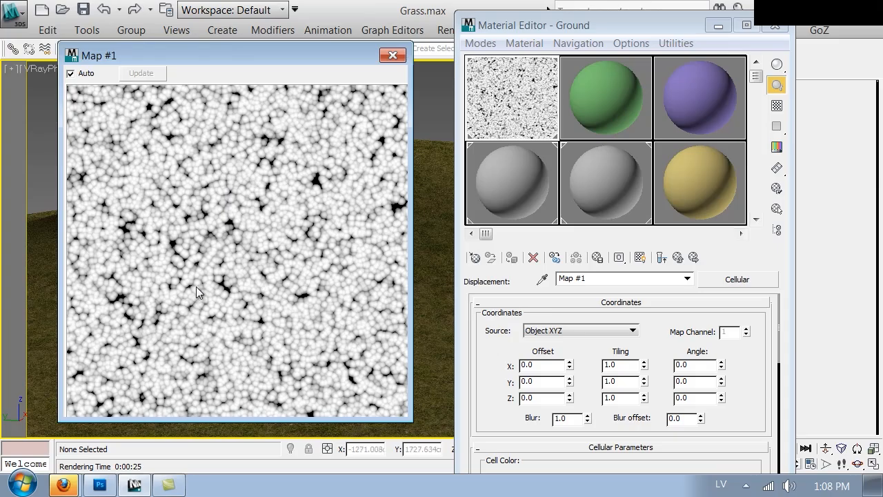
{"action": "left_click", "coordinate": [492, 420]}
{"action": "scroll", "coordinate": [493, 420], "scroll_direction": "down", "scroll_amount": 5}
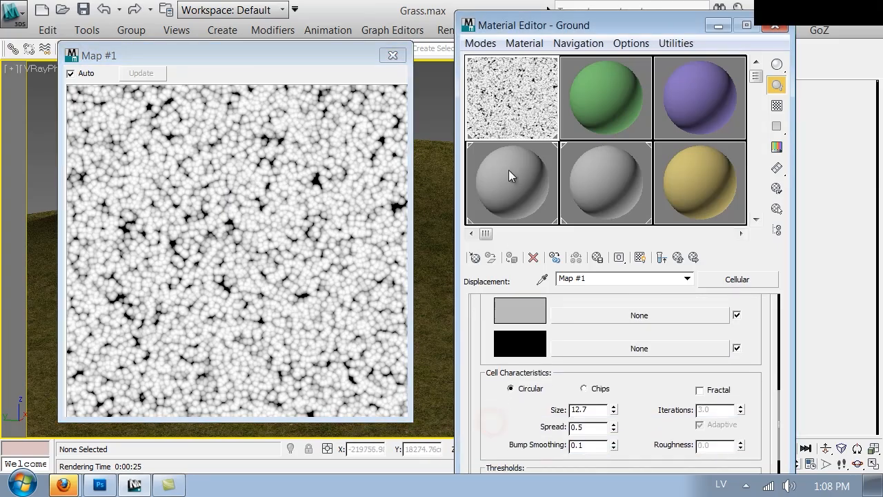
{"action": "scroll", "coordinate": [520, 420], "scroll_direction": "up", "scroll_amount": 3}
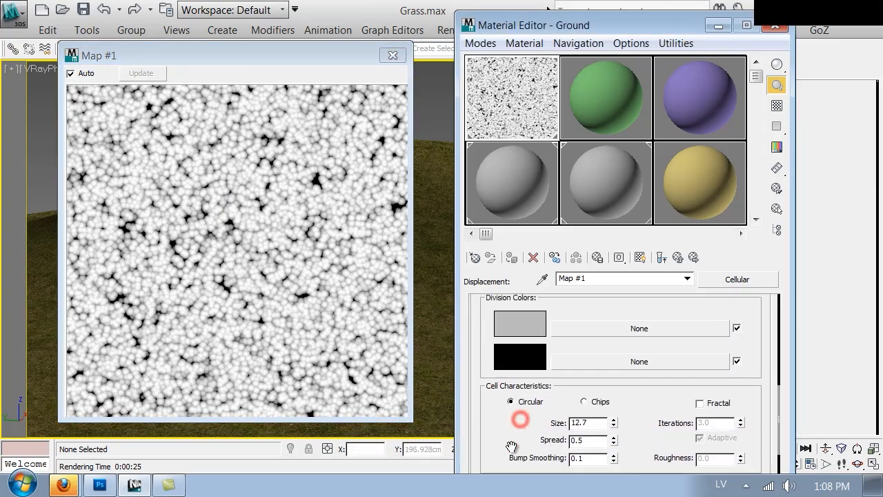
{"action": "left_click", "coordinate": [533, 368]}
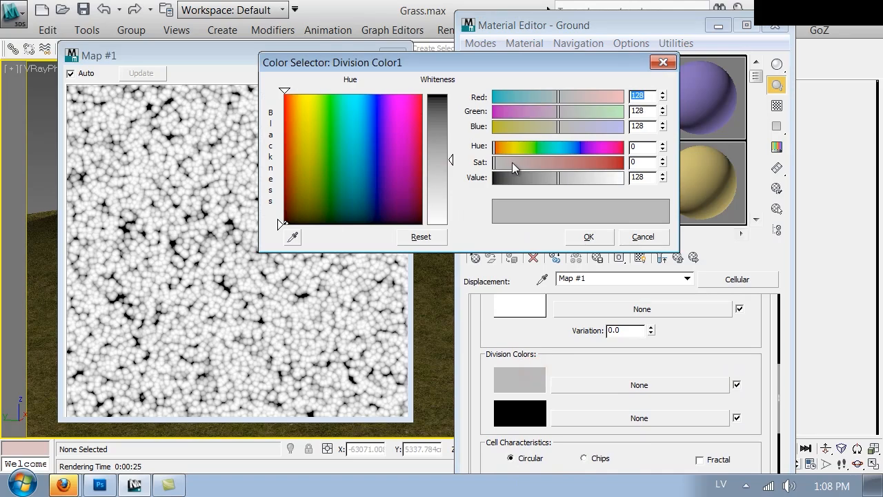
{"action": "left_click_drag", "start_coordinate": [526, 180], "coordinate": [494, 180]}
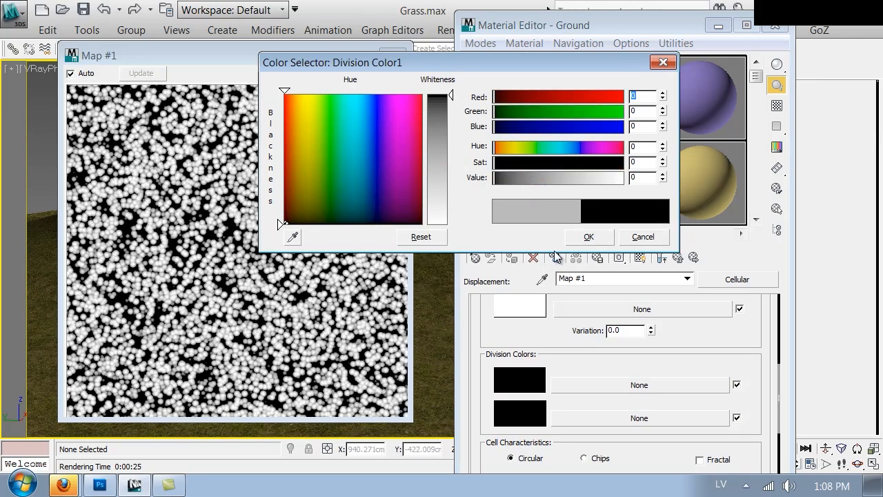
{"action": "left_click", "coordinate": [584, 237]}
Step: Set the Cellular map's Spread to 0.26 and its Size to 0.5
{"action": "left_click_drag", "start_coordinate": [494, 324], "coordinate": [484, 391]}
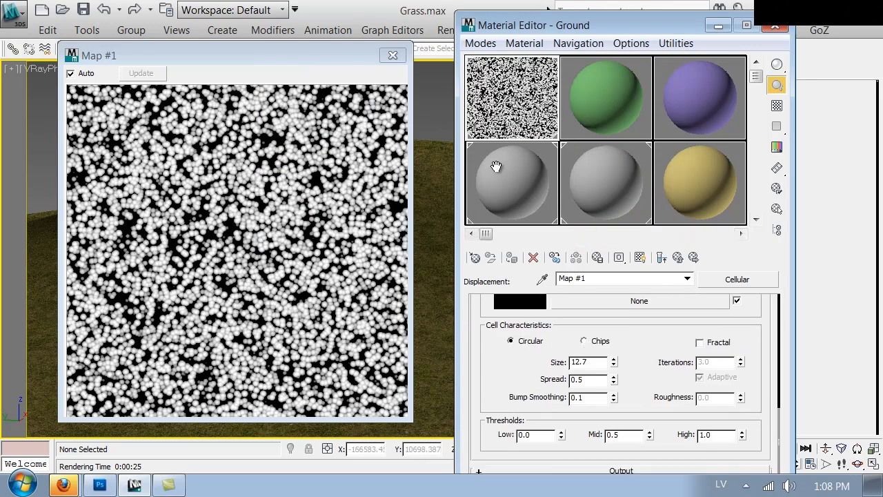
{"action": "scroll", "coordinate": [654, 322], "scroll_direction": "up", "scroll_amount": 2}
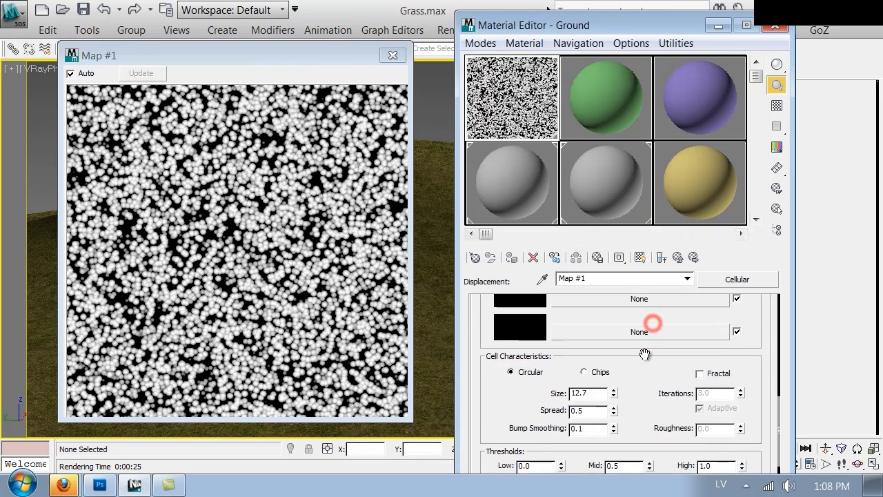
{"action": "left_click", "coordinate": [613, 414]}
{"action": "left_click_drag", "start_coordinate": [614, 413], "coordinate": [615, 420]}
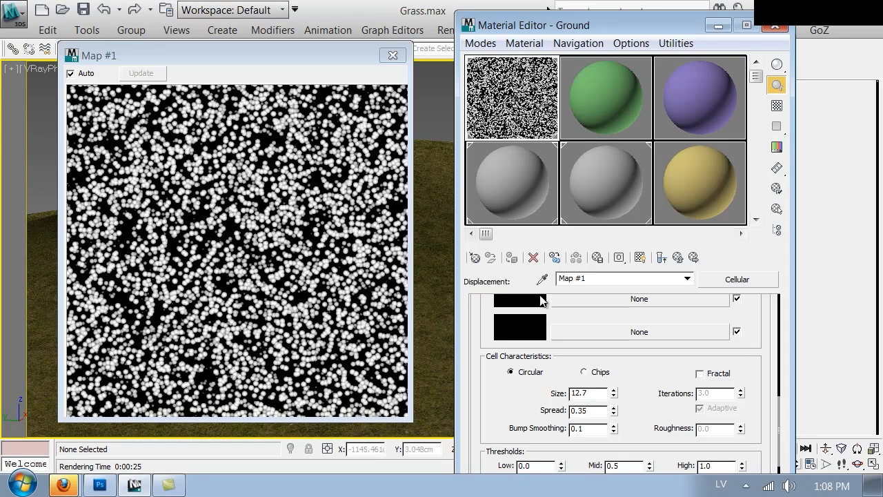
{"action": "left_click_drag", "start_coordinate": [614, 421], "coordinate": [642, 287]}
{"action": "double_click", "coordinate": [601, 361]}
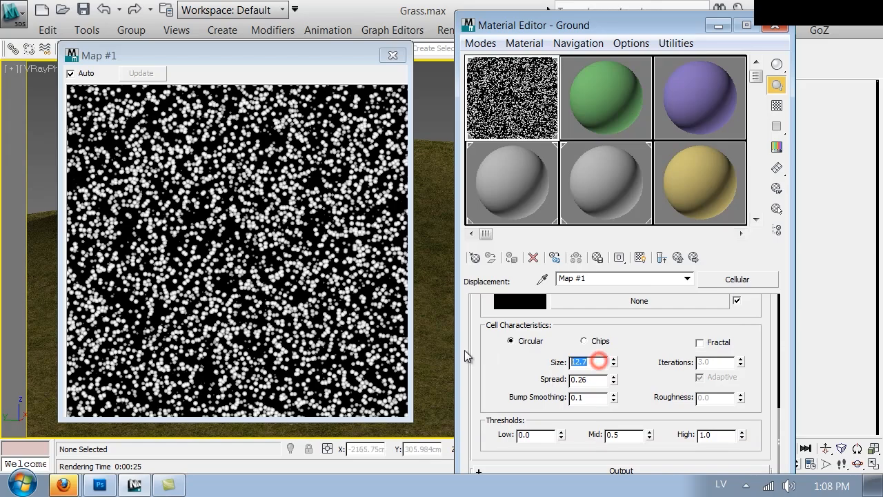
{"action": "type", "text": "0.5"}
{"action": "key", "text": "Return"}
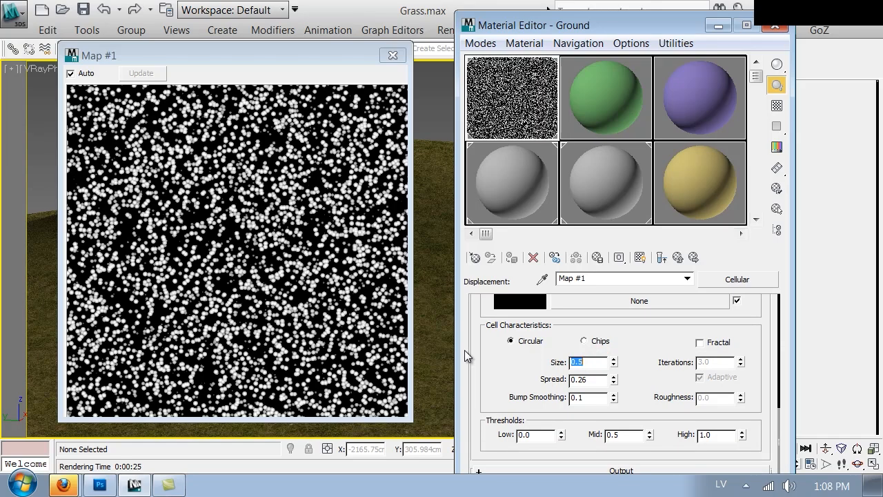
Step: Close the map preview, set the Ground material's Displace amount to 5, and close the Material Editor
{"action": "left_click", "coordinate": [393, 55]}
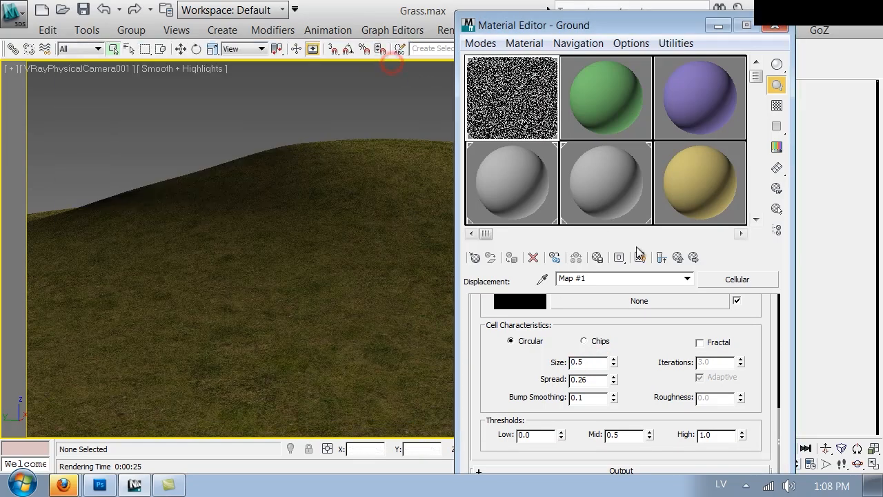
{"action": "left_click", "coordinate": [675, 259]}
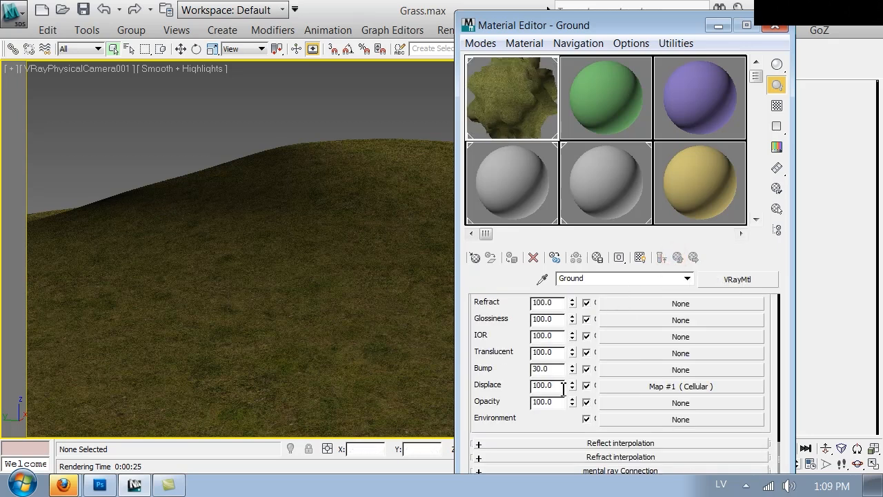
{"action": "left_click_drag", "start_coordinate": [554, 386], "coordinate": [489, 390]}
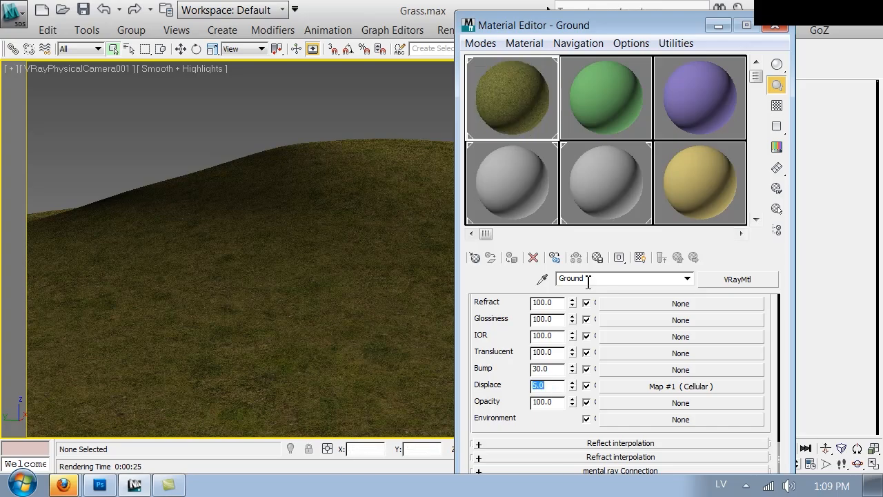
{"action": "left_click", "coordinate": [783, 28]}
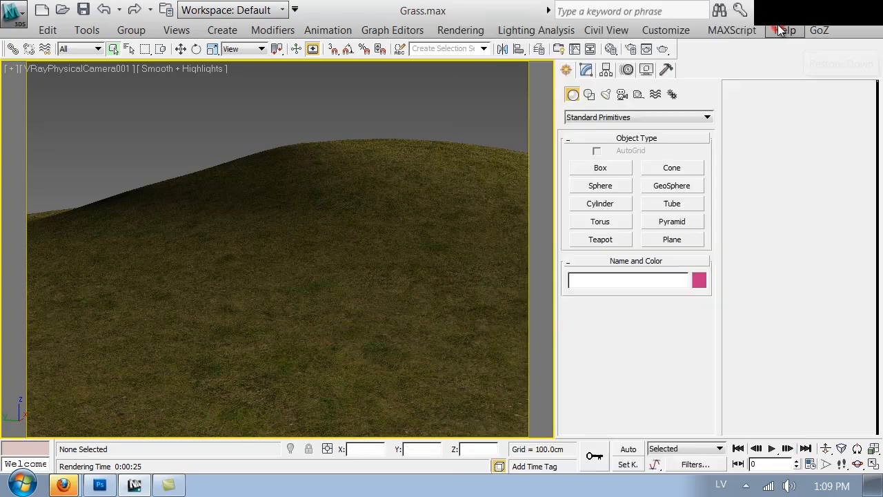
Step: Render the camera view and examine the edge length and max subdivs in V-Ray's Default displacement settings
{"action": "left_click", "coordinate": [662, 49]}
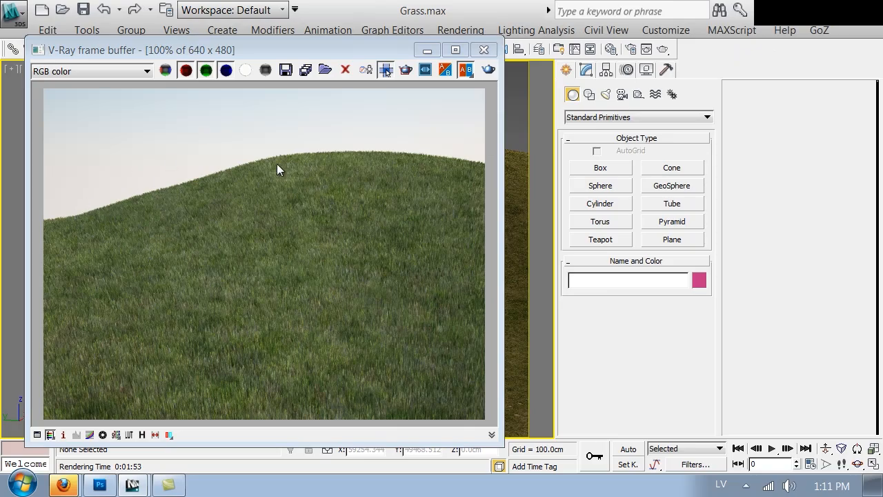
{"action": "left_click", "coordinate": [629, 50]}
{"action": "left_click", "coordinate": [318, 39]}
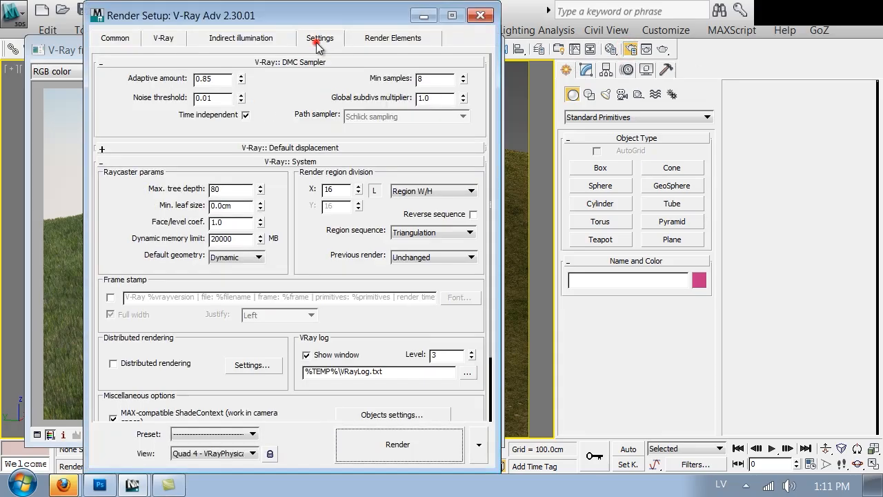
{"action": "left_click", "coordinate": [264, 148]}
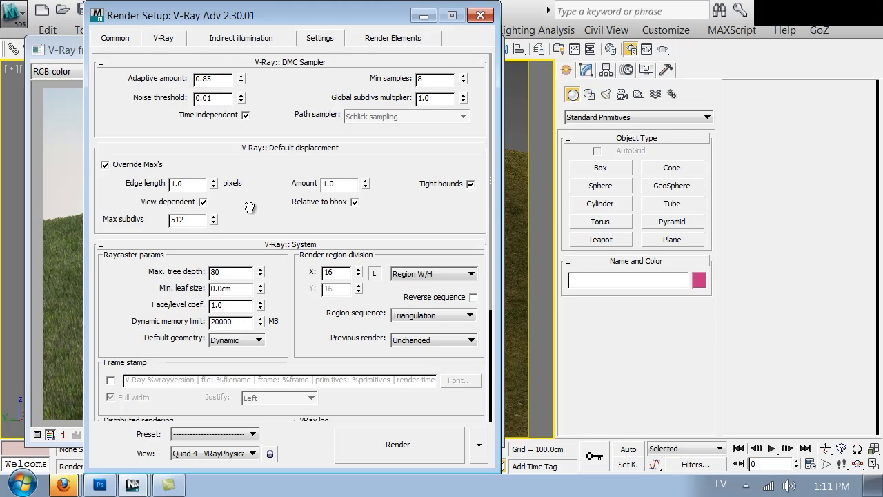
{"action": "double_click", "coordinate": [189, 187]}
{"action": "double_click", "coordinate": [196, 221]}
{"action": "left_click_drag", "start_coordinate": [331, 21], "coordinate": [472, 50]}
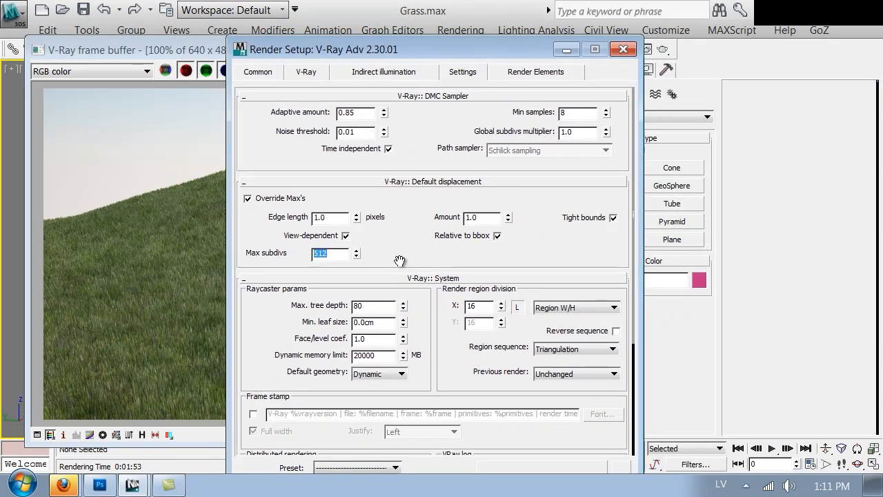
{"action": "left_click_drag", "start_coordinate": [391, 256], "coordinate": [382, 248]}
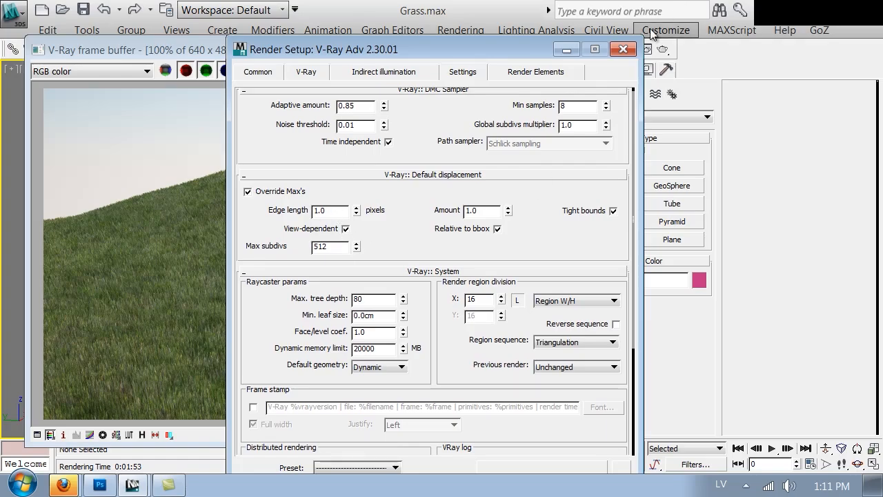
{"action": "left_click", "coordinate": [623, 49]}
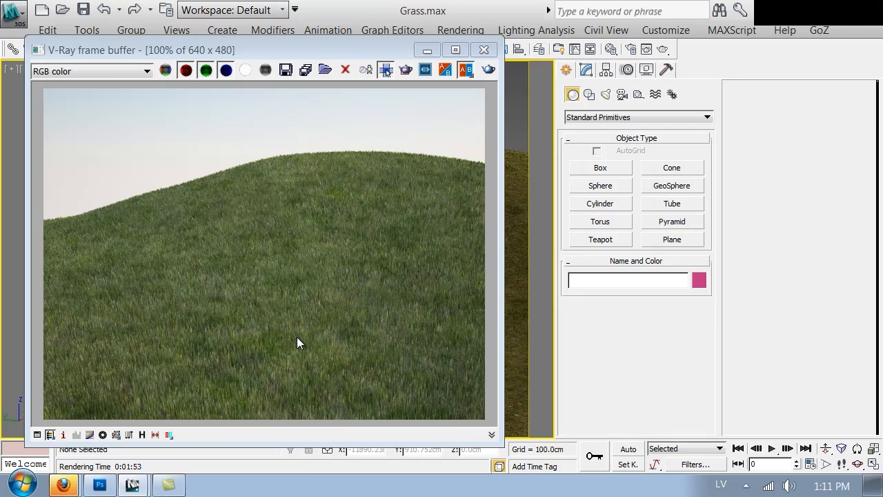
Step: Close the rendered image and the V-Ray messages, and unhide all hidden objects in the scene
{"action": "left_click", "coordinate": [300, 296]}
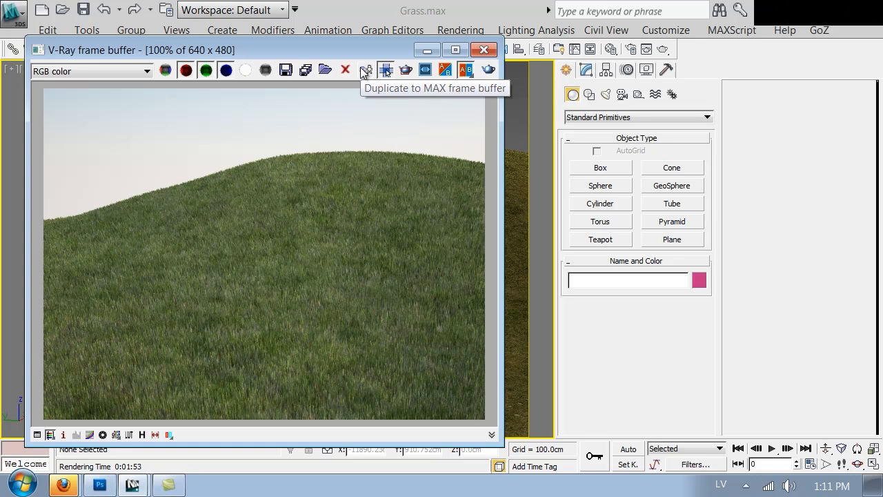
{"action": "left_click_drag", "start_coordinate": [359, 50], "coordinate": [392, 29]}
{"action": "left_click", "coordinate": [520, 33]}
{"action": "right_click", "coordinate": [410, 133]}
{"action": "left_click", "coordinate": [469, 78]}
{"action": "left_click", "coordinate": [522, 293]}
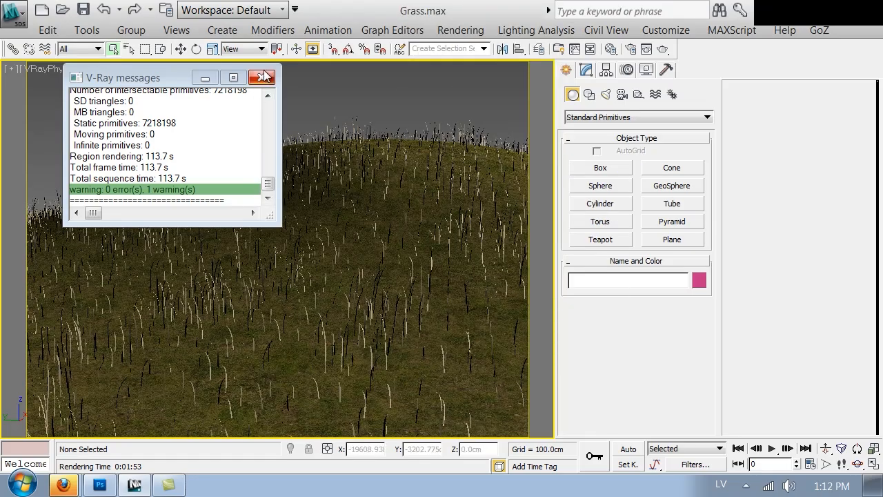
{"action": "left_click", "coordinate": [268, 73]}
Step: Isolate the source grass plant models standing beside the terrain and frame them in a perspective view
{"action": "left_click", "coordinate": [344, 135]}
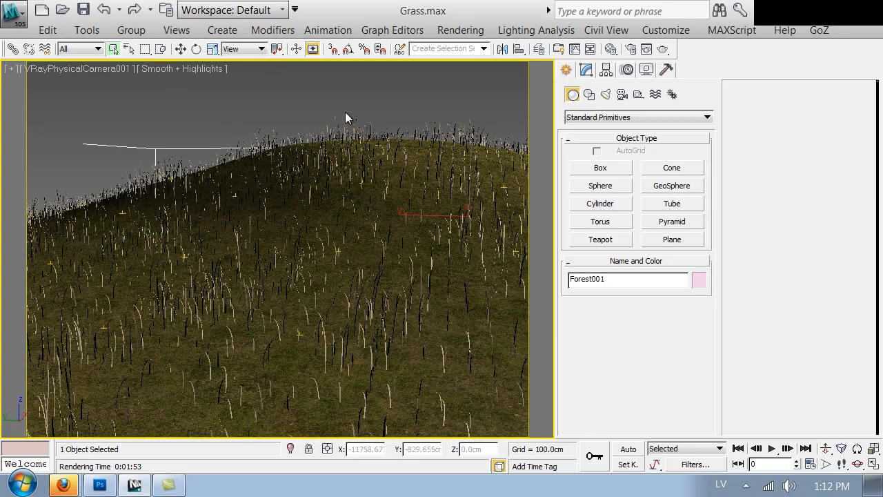
{"action": "key", "text": "p"}
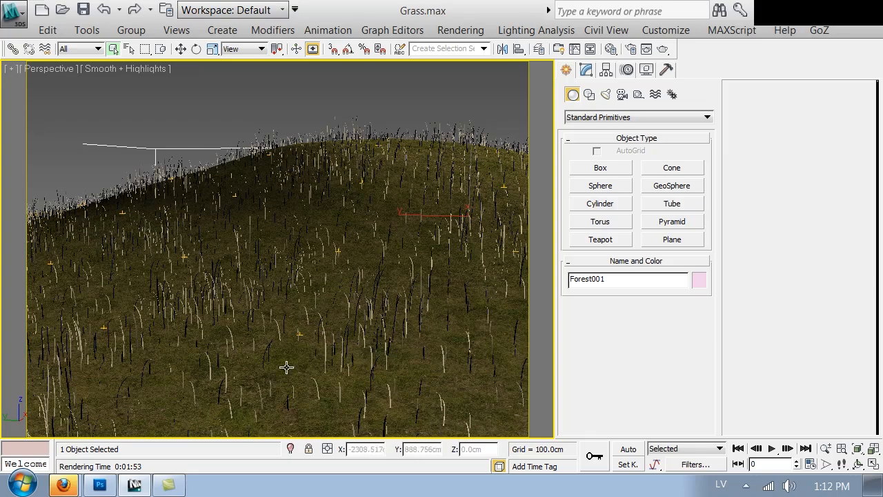
{"action": "left_click", "coordinate": [295, 109]}
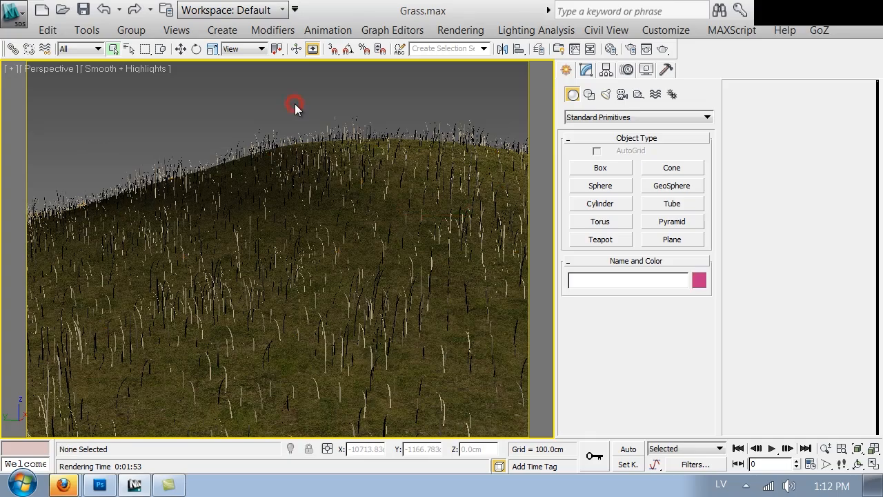
{"action": "key", "text": "z"}
{"action": "left_click", "coordinate": [365, 92]}
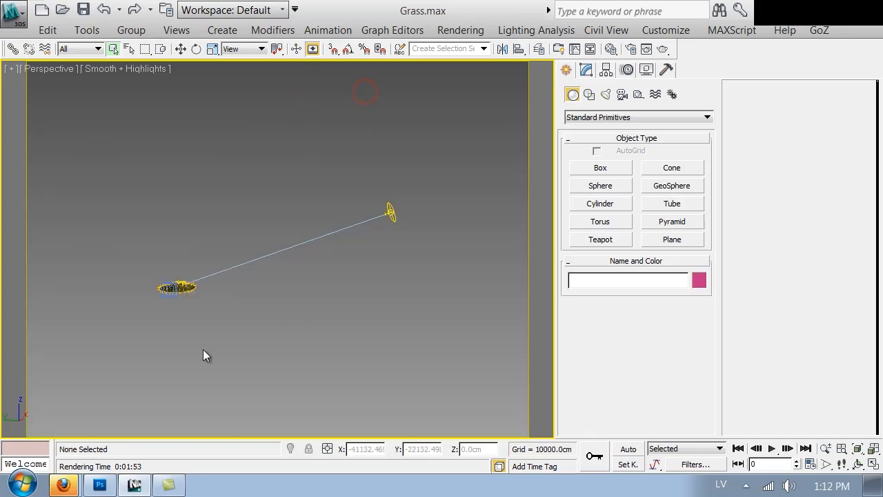
{"action": "key", "text": "f"}
{"action": "key", "text": "z"}
{"action": "middle_click_drag", "start_coordinate": [359, 306], "coordinate": [421, 173]}
{"action": "scroll", "coordinate": [420, 174], "scroll_direction": "up", "scroll_amount": 3}
{"action": "scroll", "coordinate": [375, 212], "scroll_direction": "up", "scroll_amount": 3}
{"action": "middle_click_drag", "start_coordinate": [376, 212], "coordinate": [374, 417]}
{"action": "scroll", "coordinate": [374, 418], "scroll_direction": "up", "scroll_amount": 3}
{"action": "scroll", "coordinate": [486, 206], "scroll_direction": "up", "scroll_amount": 3}
{"action": "middle_click_drag", "start_coordinate": [486, 207], "coordinate": [224, 268]}
{"action": "scroll", "coordinate": [224, 269], "scroll_direction": "up", "scroll_amount": 3}
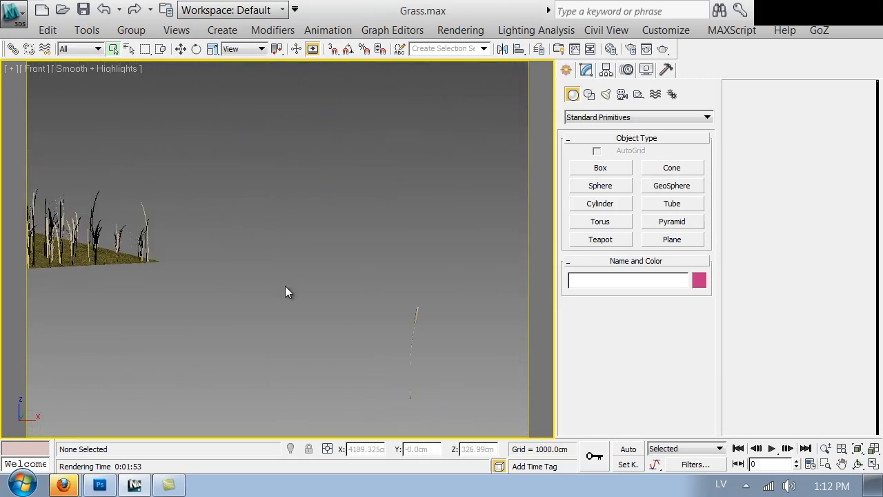
{"action": "left_click_drag", "start_coordinate": [336, 328], "coordinate": [502, 430]}
{"action": "key", "text": "z"}
{"action": "key", "text": "p"}
{"action": "key", "text": "z"}
{"action": "key", "text": "F3"}
{"action": "left_click", "coordinate": [428, 289]}
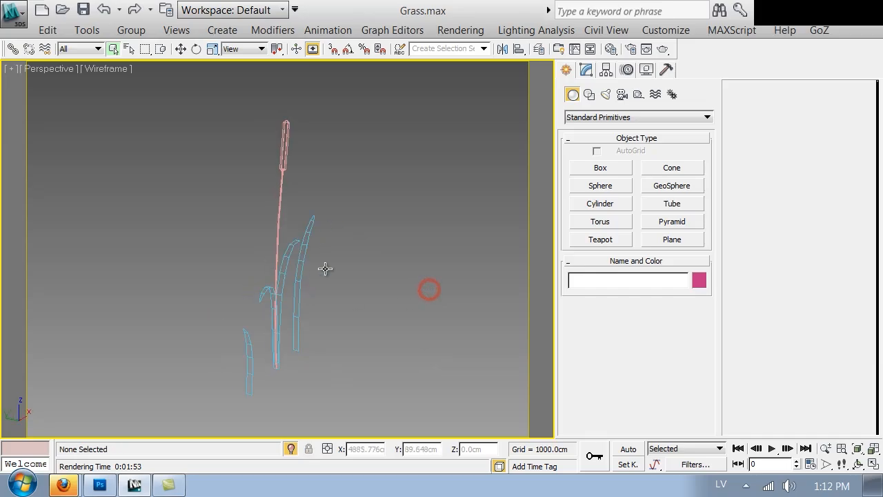
Step: Examine the isolated plants shaded from several angles, return to the VRayPhysicalCamera001 view and unhide all objects
{"action": "middle_click_drag", "start_coordinate": [461, 270], "coordinate": [370, 301], "text": "alt"}
{"action": "key", "text": "F3"}
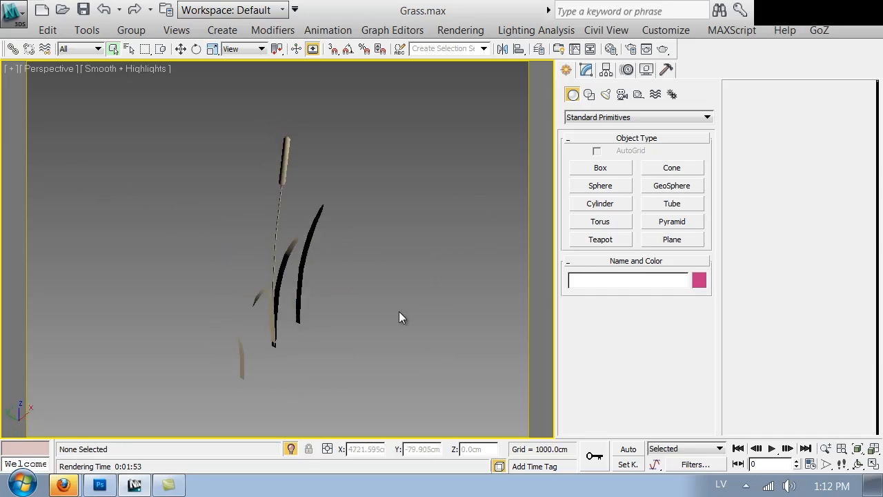
{"action": "middle_click_drag", "start_coordinate": [243, 373], "coordinate": [327, 294], "text": "alt"}
{"action": "scroll", "coordinate": [362, 301], "scroll_direction": "down", "scroll_amount": 5}
{"action": "key", "text": "c"}
{"action": "right_click", "coordinate": [292, 226]}
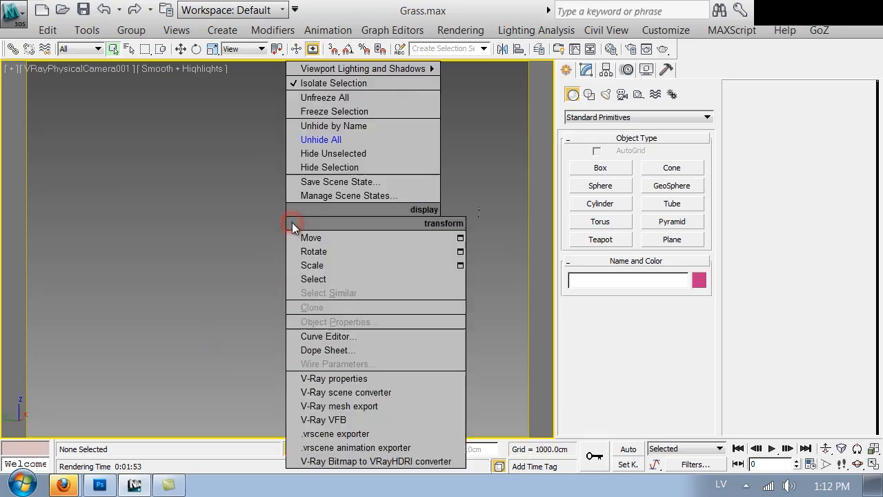
{"action": "left_click", "coordinate": [325, 139]}
{"action": "left_click", "coordinate": [539, 303]}
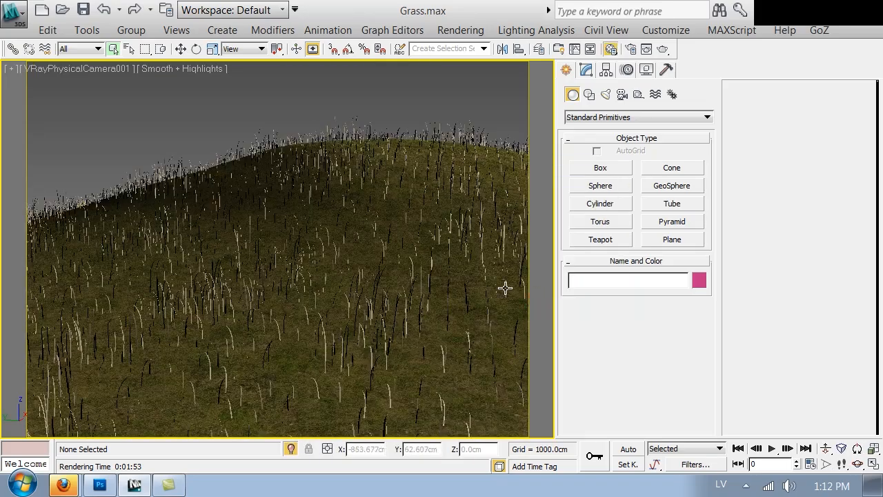
Step: Disable the Displace map in the Ground material and close the Material Editor
{"action": "key", "text": "m"}
{"action": "left_click", "coordinate": [585, 403]}
{"action": "left_click", "coordinate": [776, 25]}
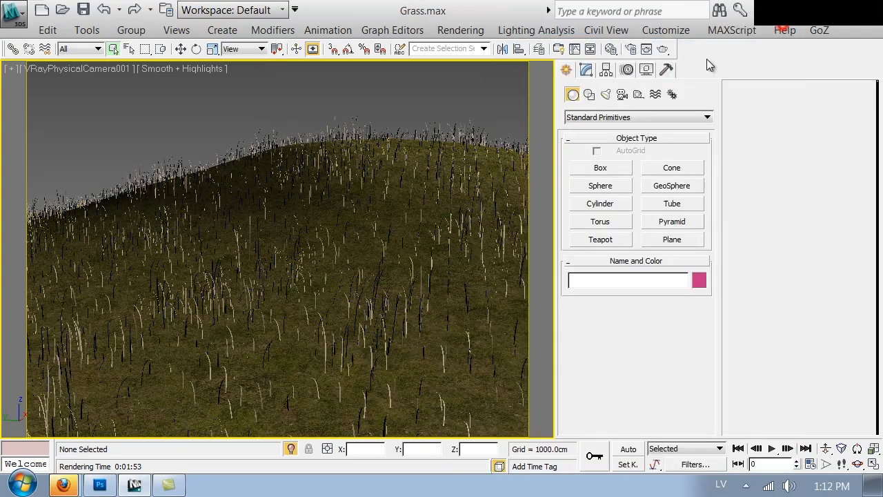
Step: Render the camera view without displacement, cancel it partway, and close the frame buffer and V-Ray messages
{"action": "left_click", "coordinate": [664, 51]}
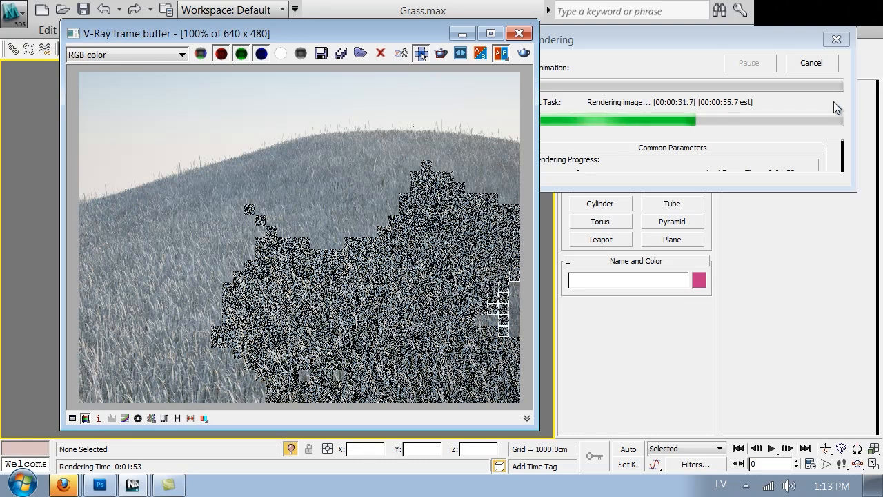
{"action": "left_click", "coordinate": [826, 64]}
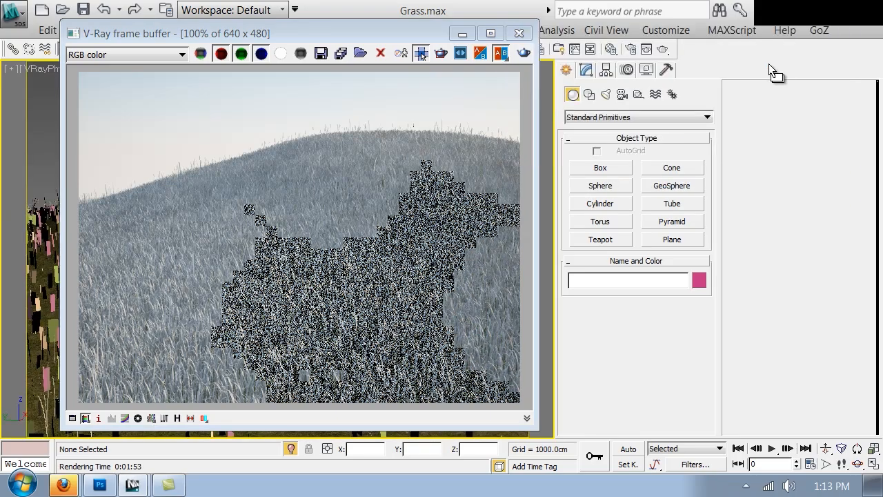
{"action": "left_click", "coordinate": [522, 32]}
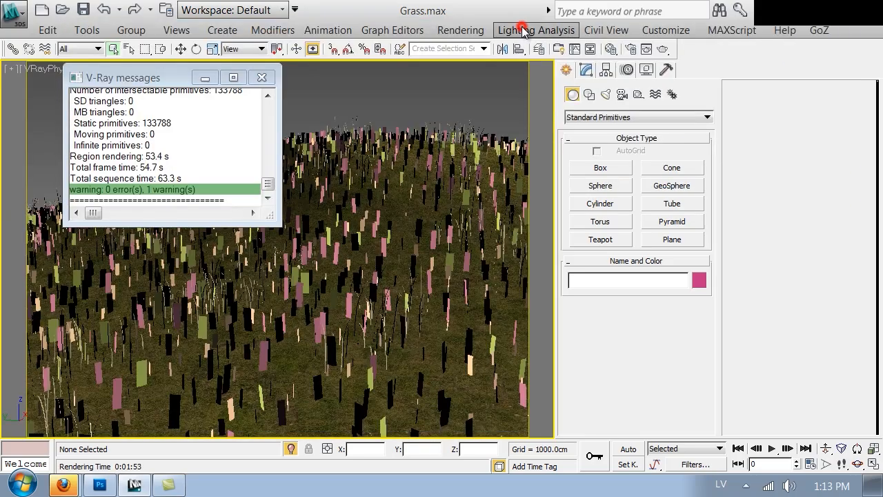
{"action": "left_click", "coordinate": [263, 77]}
Step: Isolate the grass source models again from the front view and inspect them closely in shaded perspective
{"action": "key", "text": "p"}
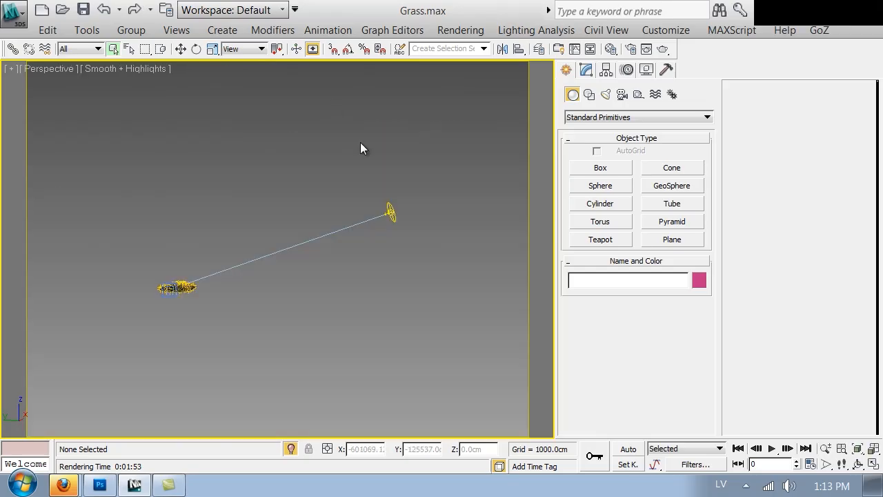
{"action": "key", "text": "f"}
{"action": "scroll", "coordinate": [373, 289], "scroll_direction": "down", "scroll_amount": 2}
{"action": "middle_click_drag", "start_coordinate": [378, 295], "coordinate": [390, 253]}
{"action": "scroll", "coordinate": [376, 245], "scroll_direction": "down", "scroll_amount": 3}
{"action": "key", "text": "F3"}
{"action": "left_click_drag", "start_coordinate": [435, 135], "coordinate": [169, 357]}
{"action": "key", "text": "alt+q"}
{"action": "key", "text": "z"}
{"action": "key", "text": "p"}
{"action": "key", "text": "F3"}
{"action": "left_click", "coordinate": [472, 210]}
{"action": "middle_click_drag", "start_coordinate": [336, 182], "coordinate": [416, 207], "text": "alt"}
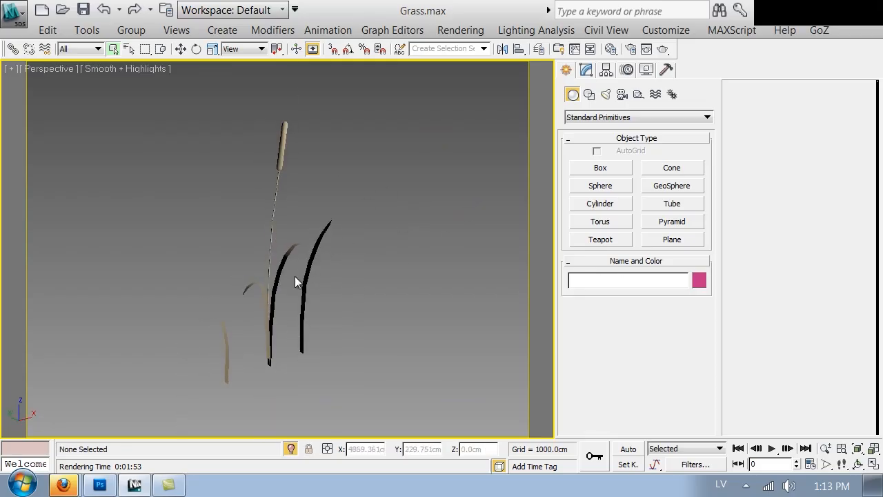
{"action": "middle_click_drag", "start_coordinate": [283, 365], "coordinate": [378, 300], "text": "alt"}
Step: Assign a Gradient Ramp map to the Grass material's Diffuse slot and show it on the plants in the viewport
{"action": "key", "text": "m"}
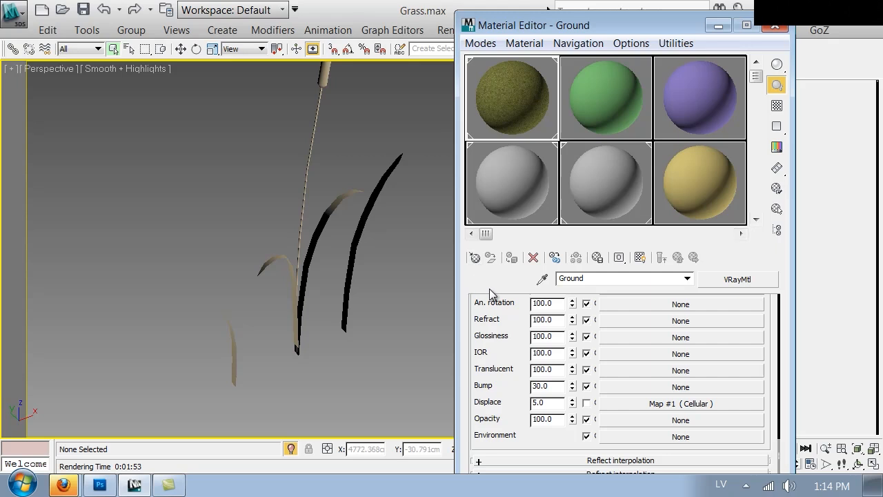
{"action": "left_click", "coordinate": [529, 182]}
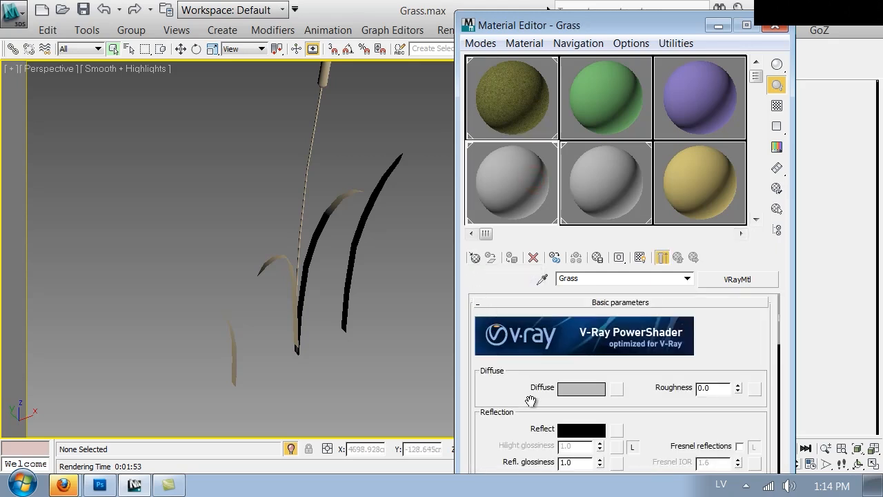
{"action": "left_click_drag", "start_coordinate": [519, 399], "coordinate": [512, 344]}
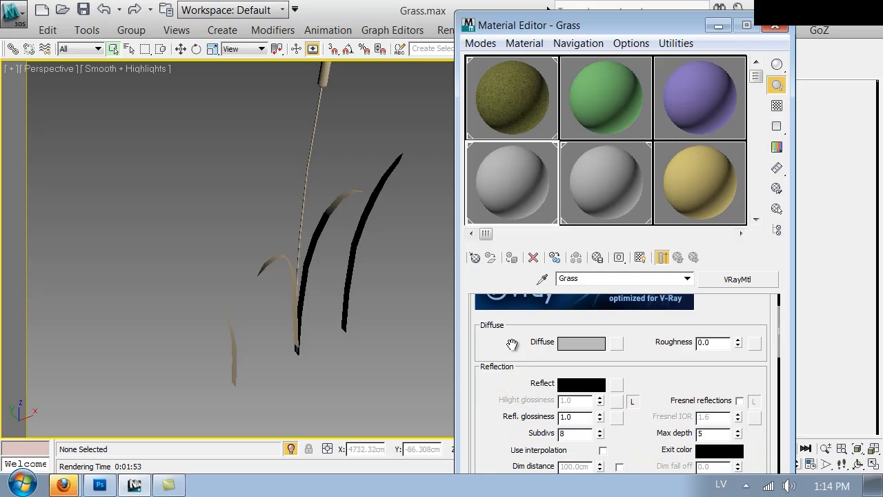
{"action": "left_click", "coordinate": [617, 345]}
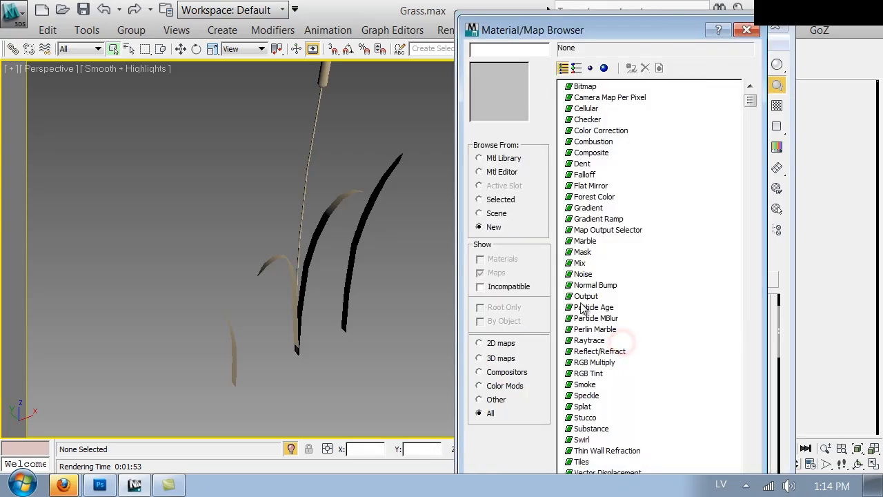
{"action": "double_click", "coordinate": [590, 219]}
{"action": "left_click", "coordinate": [647, 255]}
{"action": "middle_click_drag", "start_coordinate": [313, 259], "coordinate": [283, 274]}
{"action": "scroll", "coordinate": [284, 273], "scroll_direction": "down", "scroll_amount": 3}
{"action": "mouse_move", "coordinate": [341, 256]}
{"action": "middle_mouse_down", "text": "alt"}
{"action": "mouse_move", "coordinate": [124, 265]}
{"action": "mouse_move", "coordinate": [276, 259]}
{"action": "mouse_move", "coordinate": [125, 253]}
{"action": "mouse_move", "coordinate": [270, 254]}
{"action": "mouse_move", "coordinate": [353, 271]}
{"action": "middle_mouse_up", "text": "alt"}
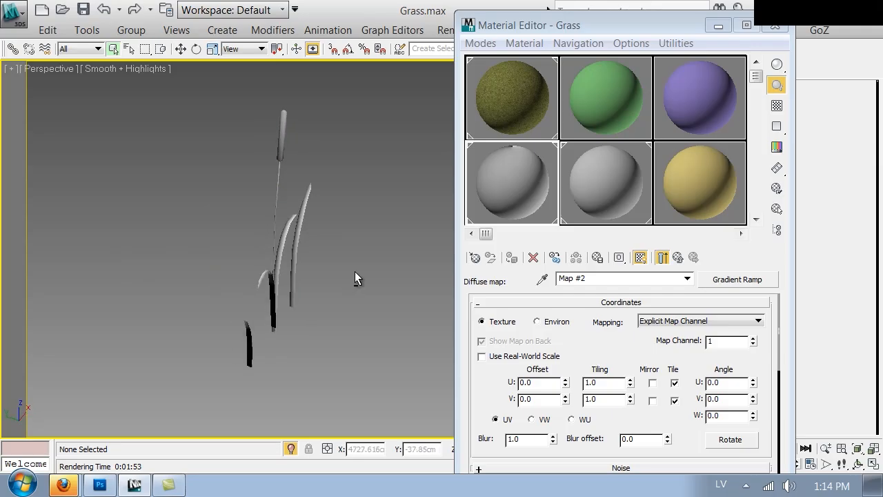
Step: Set the end flag of the Gradient Ramp to pure red (R 255, G 0, B 0)
{"action": "scroll", "coordinate": [353, 271], "scroll_direction": "up", "scroll_amount": 3}
{"action": "scroll", "coordinate": [600, 349], "scroll_direction": "down", "scroll_amount": 5}
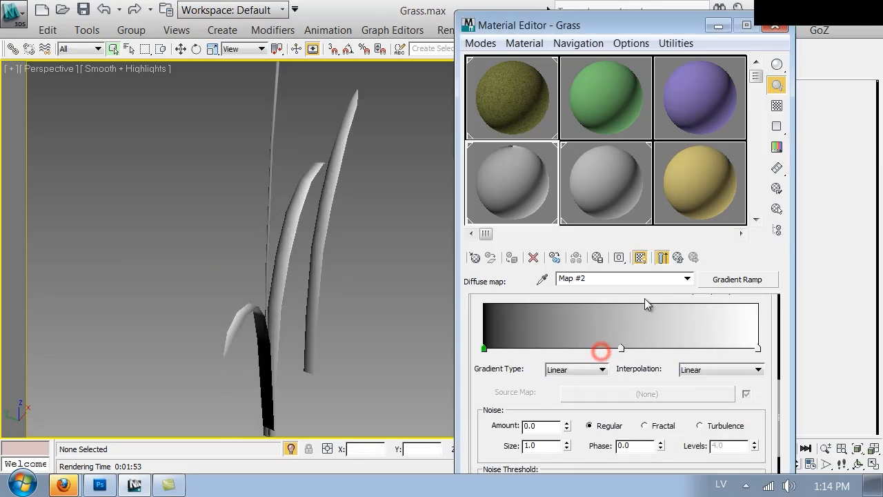
{"action": "double_click", "coordinate": [759, 360]}
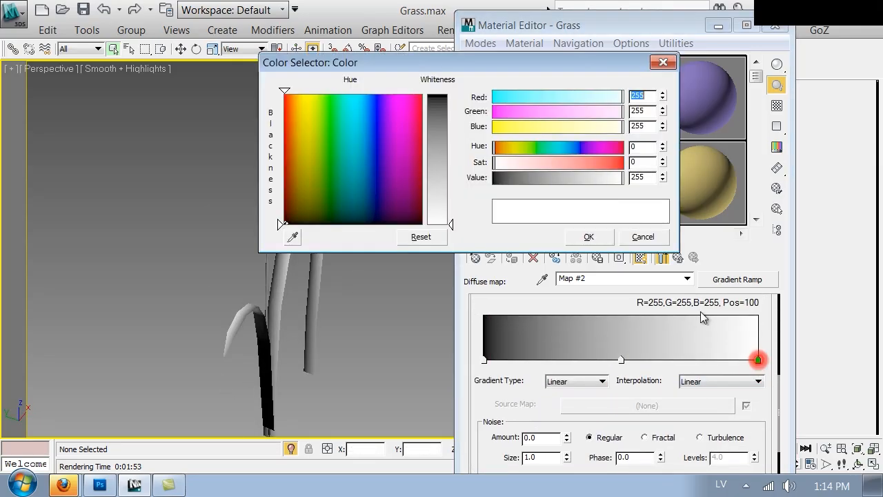
{"action": "left_click_drag", "start_coordinate": [579, 161], "coordinate": [583, 160]}
{"action": "left_click", "coordinate": [569, 238]}
{"action": "middle_click_drag", "start_coordinate": [330, 196], "coordinate": [324, 178], "text": "alt"}
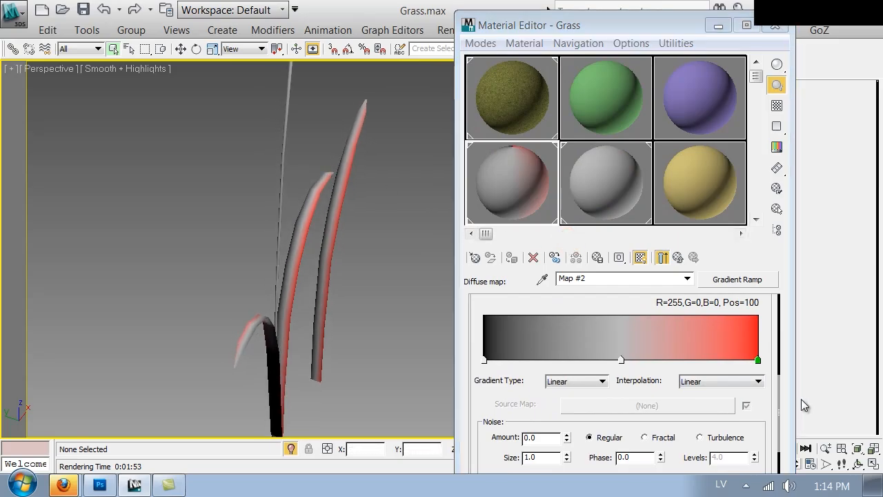
Step: Rotate the Gradient Ramp along the grass blades by setting its W angle to 90
{"action": "left_click_drag", "start_coordinate": [765, 334], "coordinate": [769, 400]}
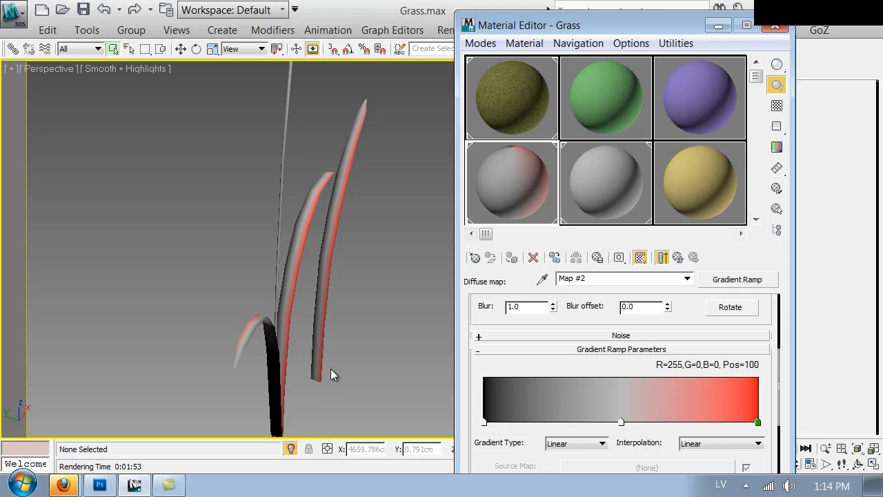
{"action": "left_click_drag", "start_coordinate": [690, 307], "coordinate": [632, 392]}
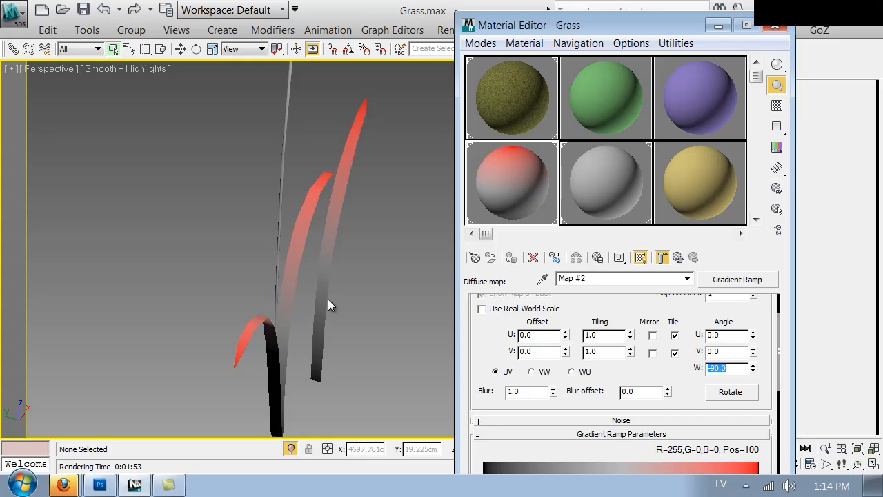
{"action": "type", "text": "90"}
{"action": "key", "text": "Return"}
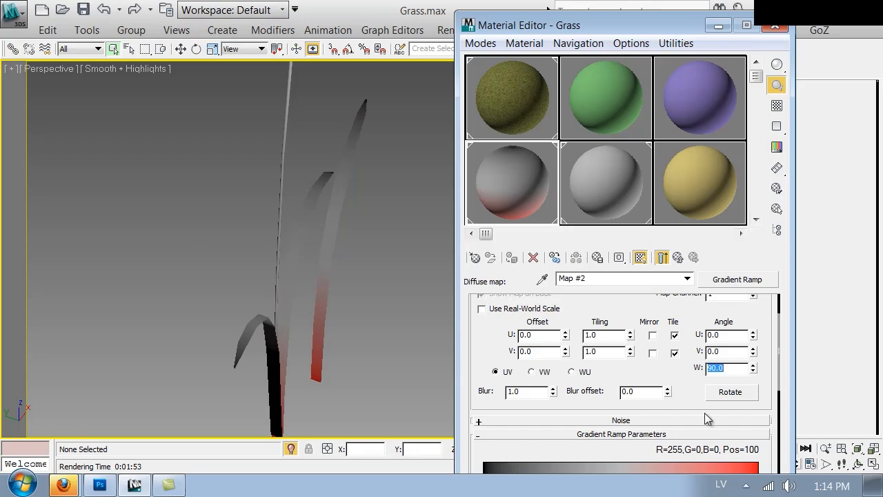
Step: Set the start flag of the Gradient Ramp to a dark olive green (R 44, G 68, B 3)
{"action": "left_click_drag", "start_coordinate": [703, 400], "coordinate": [689, 274]}
{"action": "left_click", "coordinate": [487, 380]}
{"action": "right_click", "coordinate": [487, 380]}
{"action": "left_click", "coordinate": [529, 449]}
{"action": "double_click", "coordinate": [483, 383]}
{"action": "left_click_drag", "start_coordinate": [514, 148], "coordinate": [523, 149]}
{"action": "left_click", "coordinate": [546, 176]}
{"action": "left_click_drag", "start_coordinate": [572, 163], "coordinate": [617, 164]}
{"action": "left_click_drag", "start_coordinate": [546, 177], "coordinate": [529, 178]}
{"action": "left_click", "coordinate": [586, 236]}
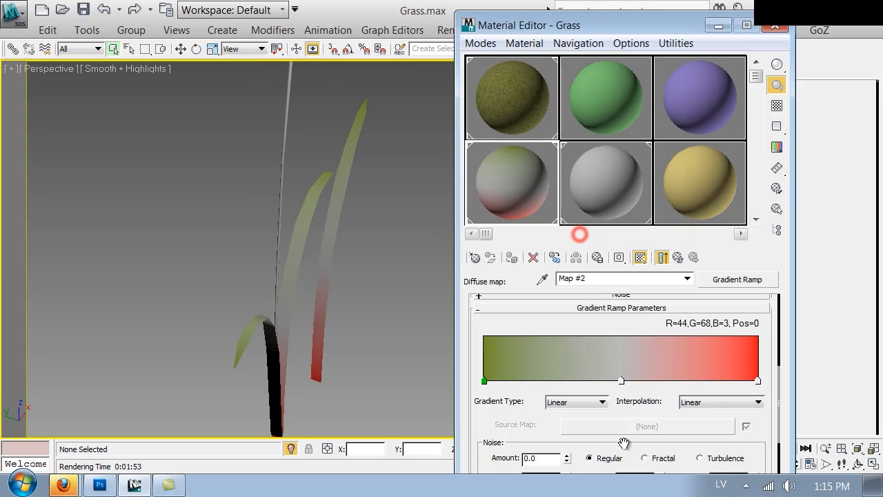
Step: Copy the Gradient Ramp's olive start flag color onto the middle and end flags
{"action": "right_click", "coordinate": [481, 380]}
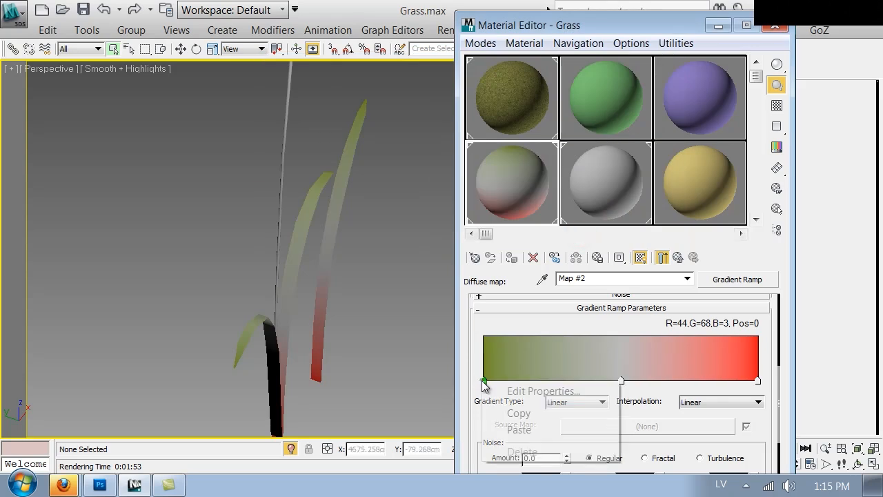
{"action": "left_click", "coordinate": [510, 412]}
{"action": "right_click", "coordinate": [620, 381]}
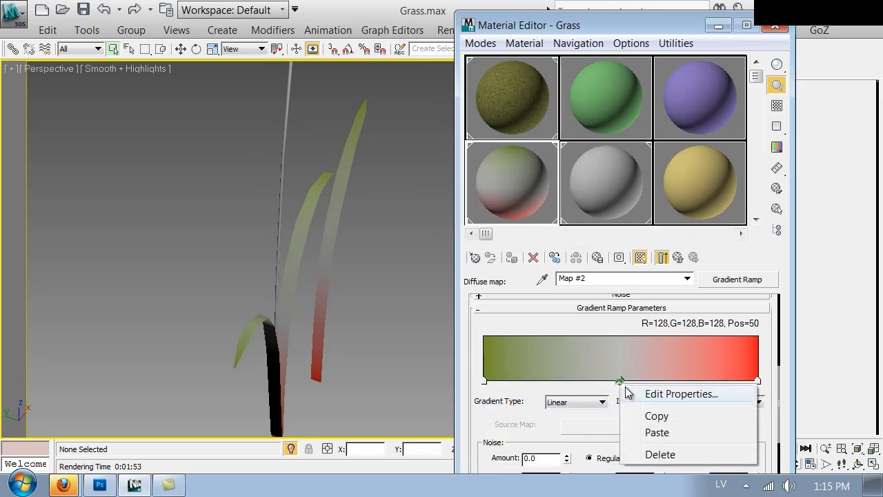
{"action": "left_click", "coordinate": [649, 429]}
{"action": "right_click", "coordinate": [757, 380]}
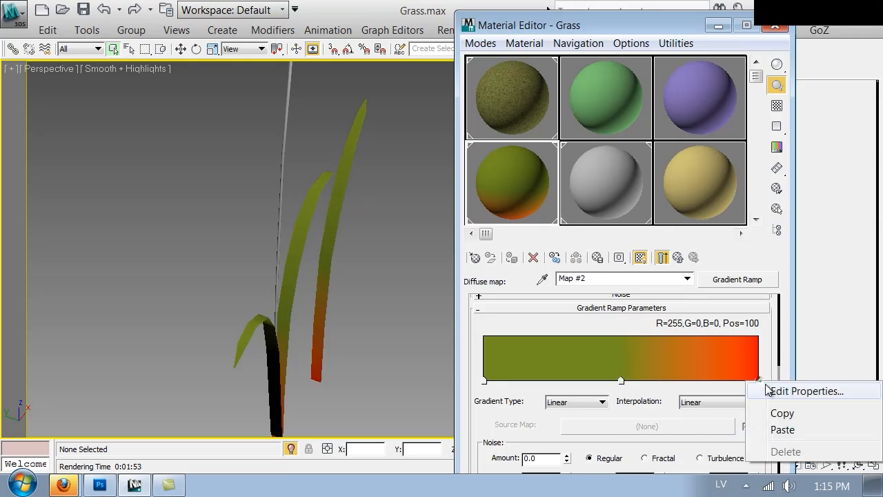
{"action": "left_click", "coordinate": [785, 429]}
Step: Darken the end flag of the Gradient Ramp to a very dark olive by lowering its color value
{"action": "double_click", "coordinate": [757, 380]}
{"action": "left_click_drag", "start_coordinate": [527, 177], "coordinate": [498, 182]}
{"action": "left_click", "coordinate": [588, 237]}
Step: Set the middle flag of the Gradient Ramp to a dark olive (R 24, G 31, B 1)
{"action": "double_click", "coordinate": [622, 381]}
{"action": "left_click", "coordinate": [518, 178]}
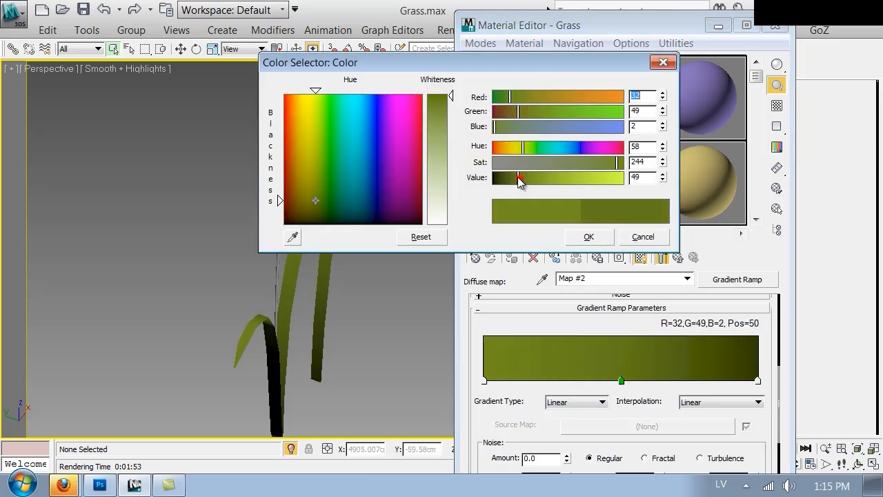
{"action": "left_click", "coordinate": [513, 179]}
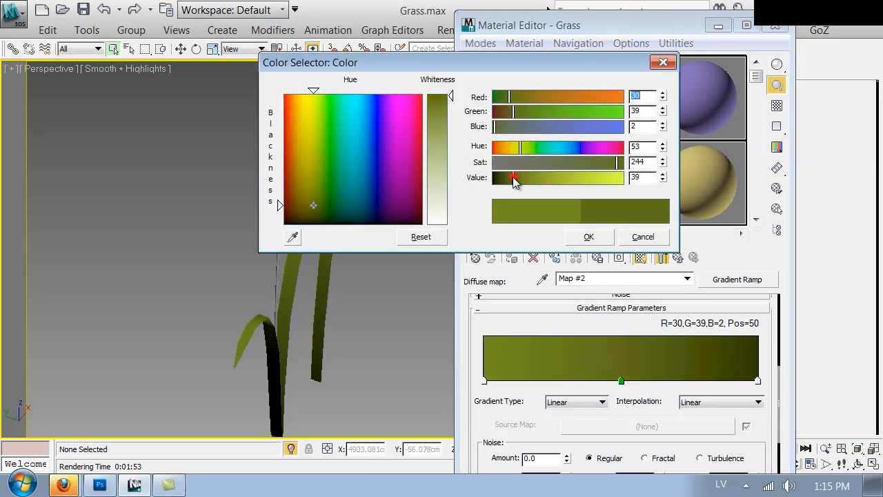
{"action": "left_click_drag", "start_coordinate": [513, 180], "coordinate": [507, 179]}
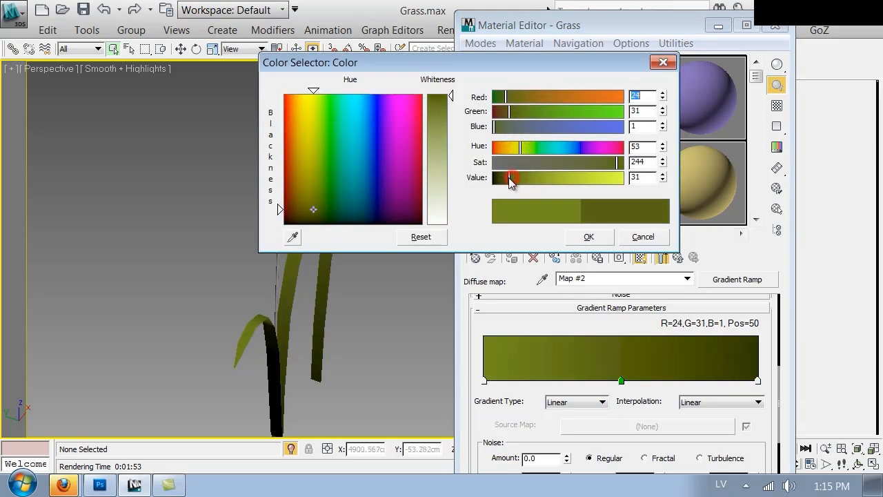
{"action": "left_click", "coordinate": [606, 236]}
{"action": "middle_click_drag", "start_coordinate": [354, 205], "coordinate": [314, 160], "text": "alt"}
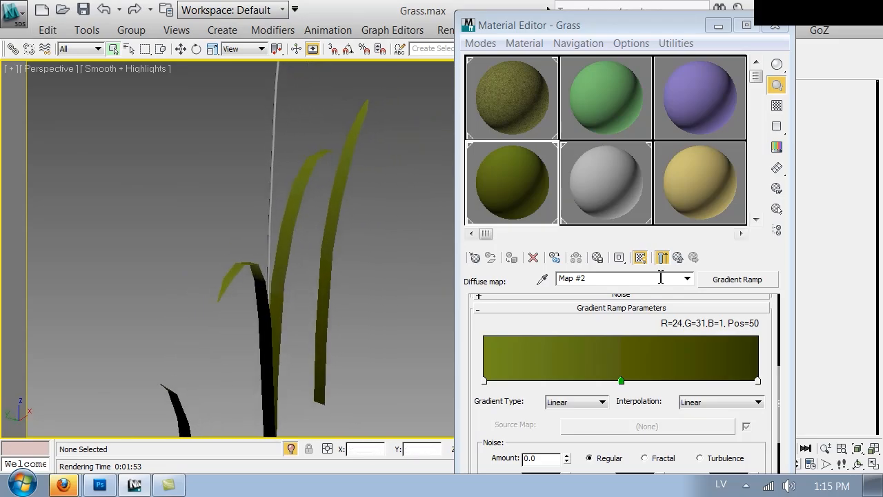
Step: Set the Grass material's Reflect color to gray with value 54 and its reflection glossiness to 0.73
{"action": "left_click", "coordinate": [678, 257]}
{"action": "left_click", "coordinate": [594, 388]}
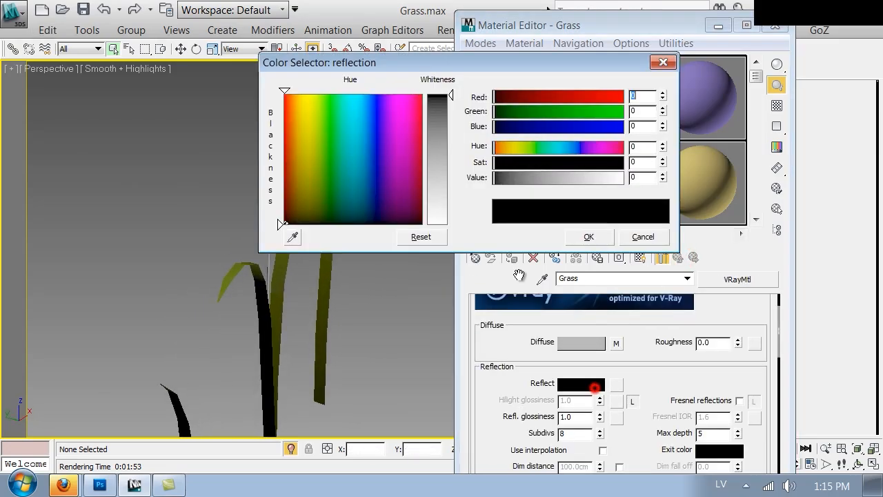
{"action": "left_click", "coordinate": [521, 177]}
{"action": "left_click", "coordinate": [588, 237]}
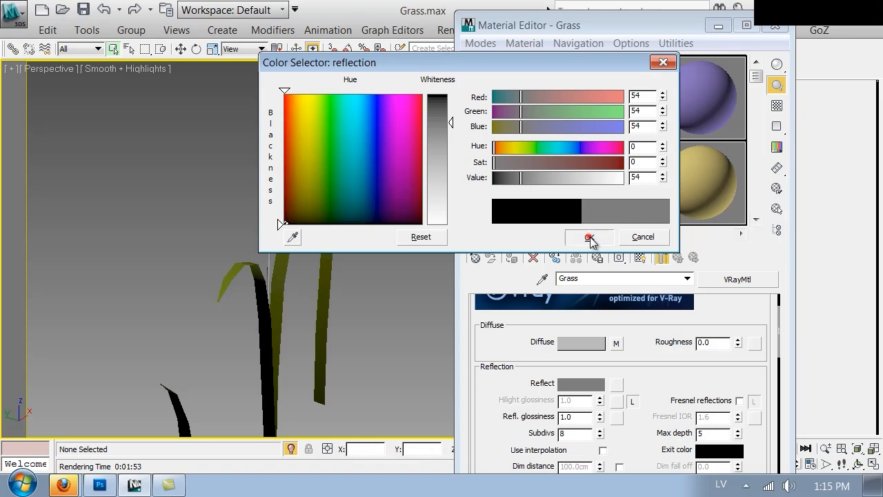
{"action": "left_click_drag", "start_coordinate": [599, 416], "coordinate": [597, 436]}
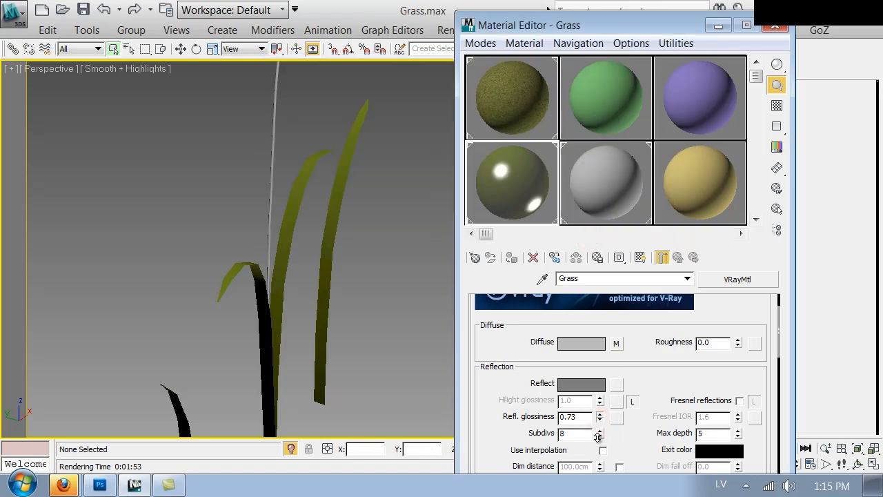
Step: Enable Fresnel reflections with an unlocked IOR of 3 on the Grass material and preview it against the checkered sample background
{"action": "left_click", "coordinate": [739, 401]}
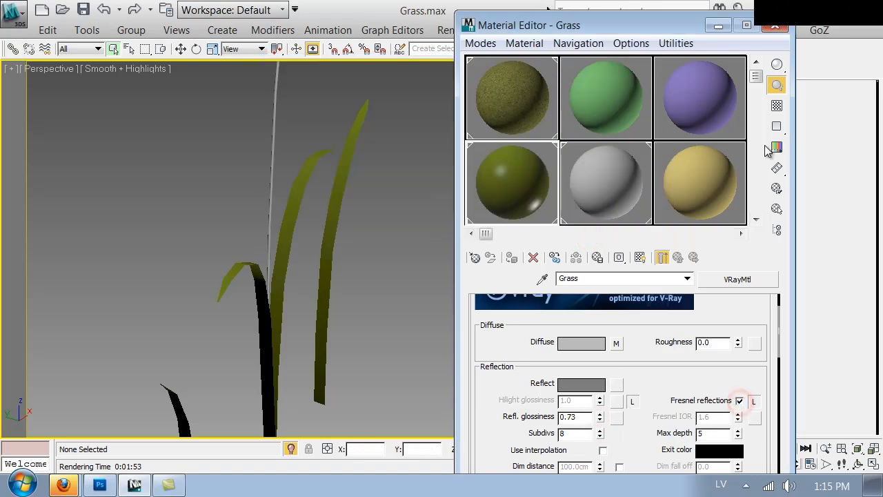
{"action": "left_click", "coordinate": [777, 108]}
{"action": "left_click", "coordinate": [756, 401]}
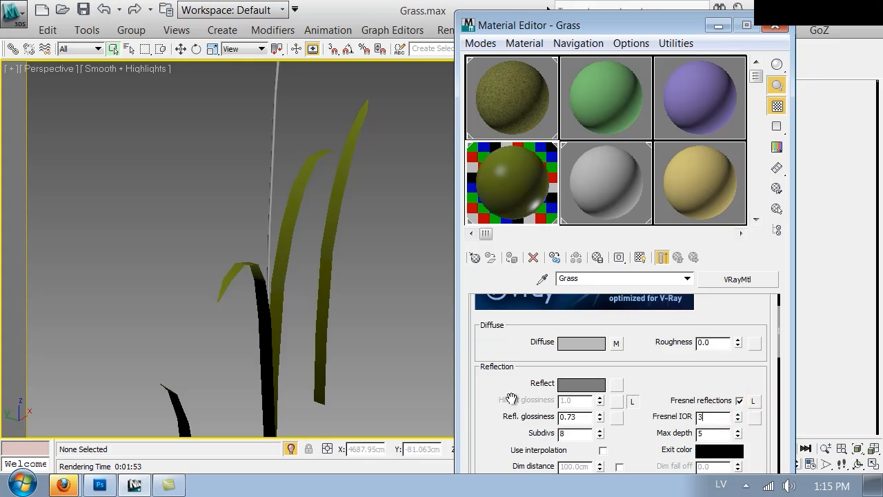
{"action": "key", "text": "Return"}
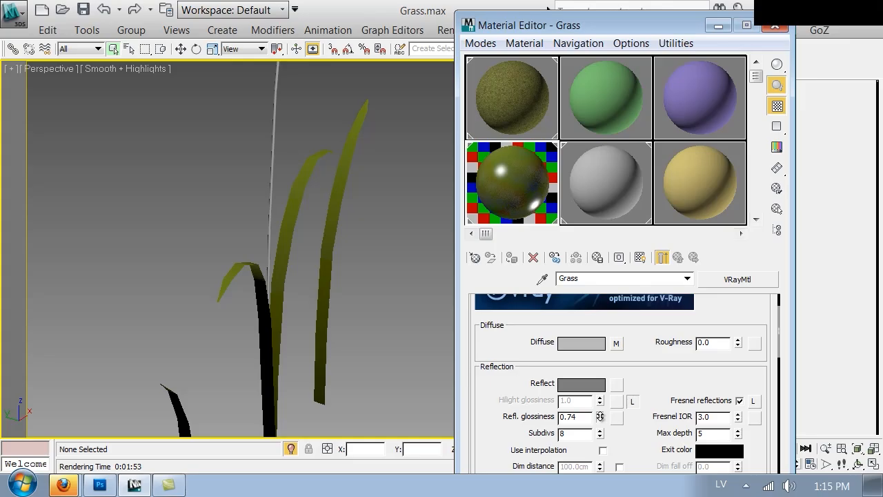
{"action": "left_click_drag", "start_coordinate": [638, 442], "coordinate": [633, 343]}
Step: Assign the Stem material to the tall cattail stem in the viewport
{"action": "middle_click_drag", "start_coordinate": [148, 293], "coordinate": [155, 358], "text": "alt"}
{"action": "left_click_drag", "start_coordinate": [461, 281], "coordinate": [378, 220]}
{"action": "mouse_move", "coordinate": [215, 244]}
{"action": "middle_mouse_down", "text": "alt"}
{"action": "mouse_move", "coordinate": [313, 249]}
{"action": "mouse_move", "coordinate": [221, 241]}
{"action": "middle_mouse_up", "text": "alt"}
{"action": "left_click", "coordinate": [581, 187]}
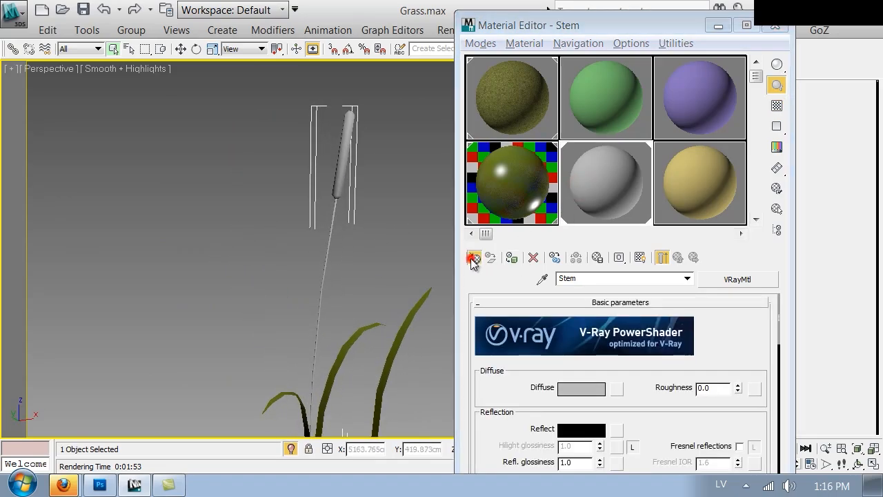
{"action": "left_click", "coordinate": [474, 256]}
{"action": "left_click", "coordinate": [698, 21]}
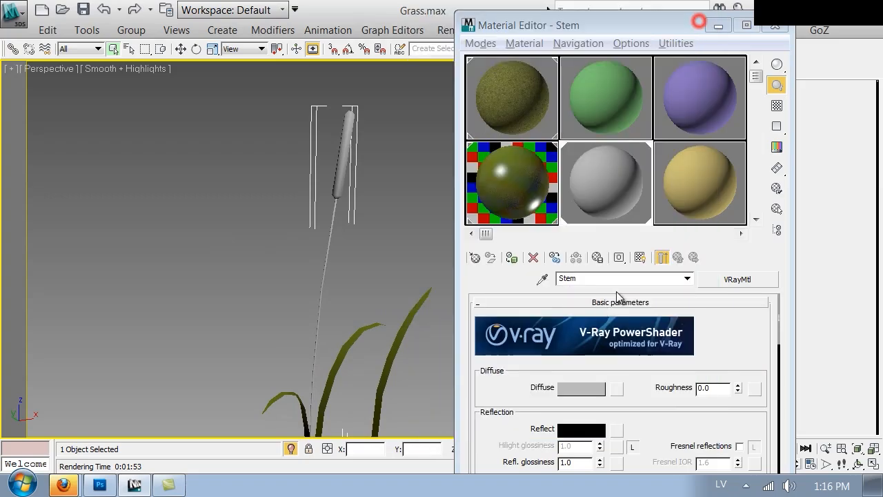
Step: Set the Stem material's Diffuse color to a yellowish olive (R 99, G 107, B 34)
{"action": "left_click", "coordinate": [580, 388]}
{"action": "left_click", "coordinate": [522, 146]}
{"action": "left_click", "coordinate": [560, 163]}
{"action": "left_click", "coordinate": [535, 177]}
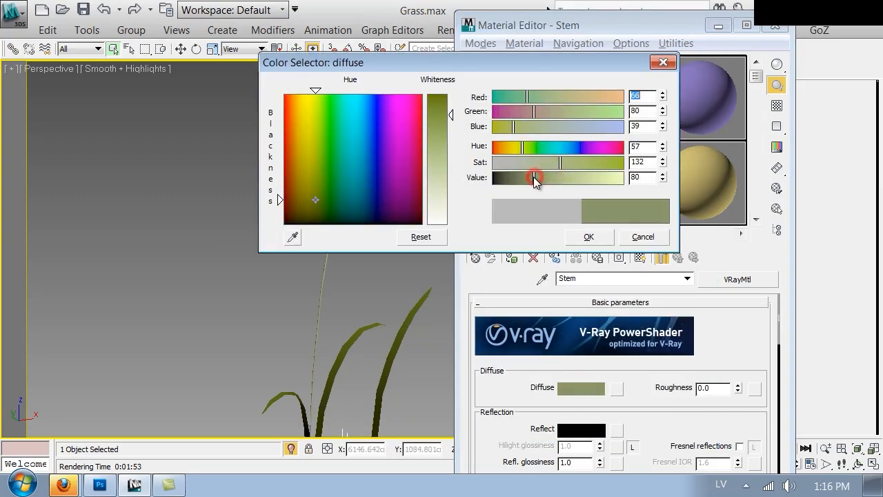
{"action": "left_click", "coordinate": [547, 178]}
{"action": "left_click", "coordinate": [517, 146]}
{"action": "left_click", "coordinate": [588, 237]}
{"action": "middle_click_drag", "start_coordinate": [272, 207], "coordinate": [267, 268]}
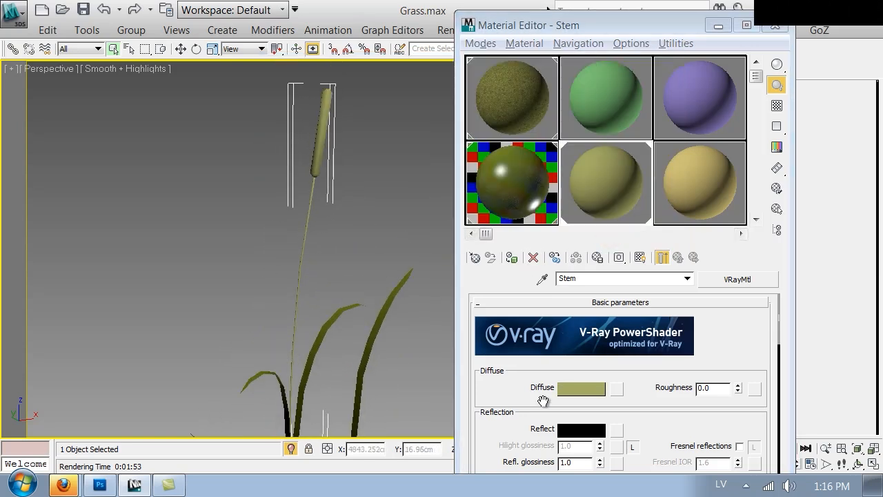
Step: Assign a Noise map to the Stem material's Diffuse slot and paste the copied diffuse color into both noise colors
{"action": "right_click", "coordinate": [569, 390]}
{"action": "left_click", "coordinate": [619, 394]}
{"action": "left_click", "coordinate": [616, 390]}
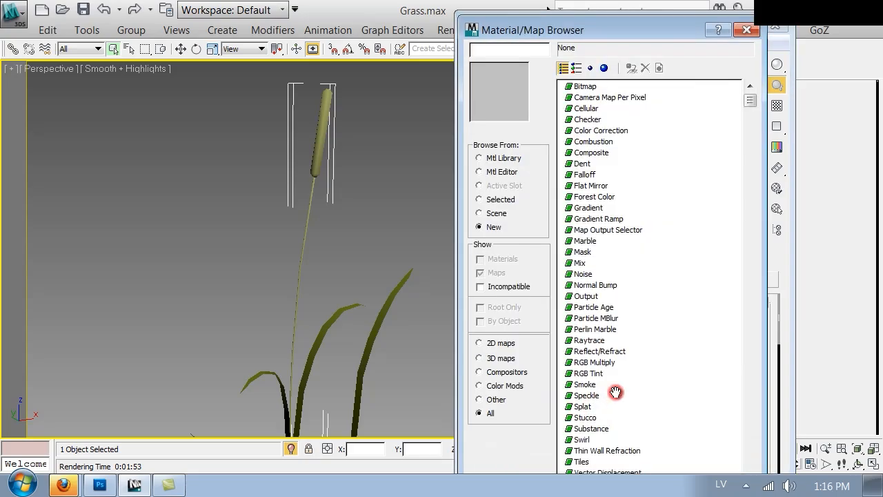
{"action": "double_click", "coordinate": [586, 278]}
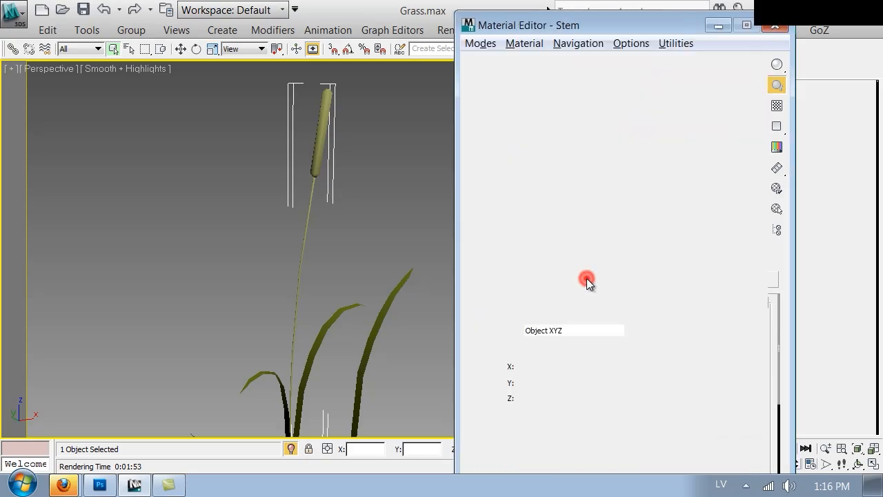
{"action": "left_click_drag", "start_coordinate": [479, 402], "coordinate": [506, 267]}
{"action": "right_click", "coordinate": [583, 436]}
{"action": "left_click", "coordinate": [601, 428]}
{"action": "right_click", "coordinate": [586, 417]}
{"action": "left_click", "coordinate": [595, 439]}
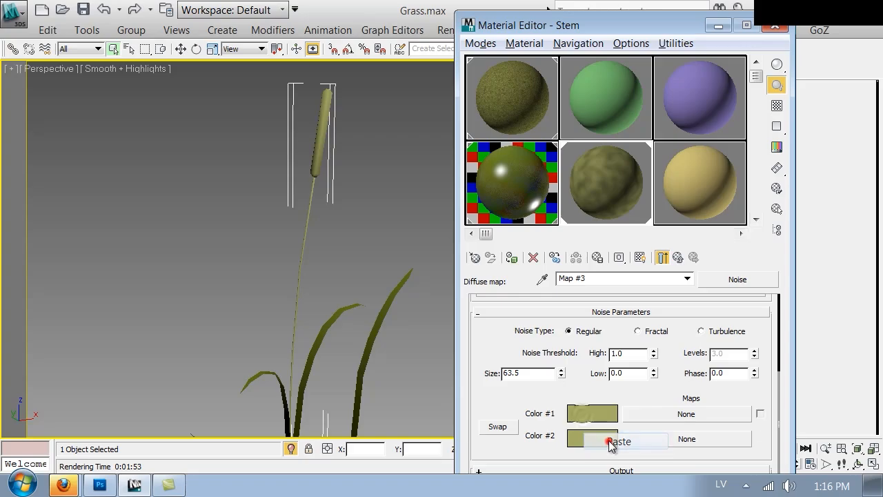
Step: Darken noise Color #1 to R 81, G 87, B 28, and lighten Color #2 to value 130 with a slightly more orange hue
{"action": "left_click", "coordinate": [591, 412]}
{"action": "left_click_drag", "start_coordinate": [545, 180], "coordinate": [536, 181]}
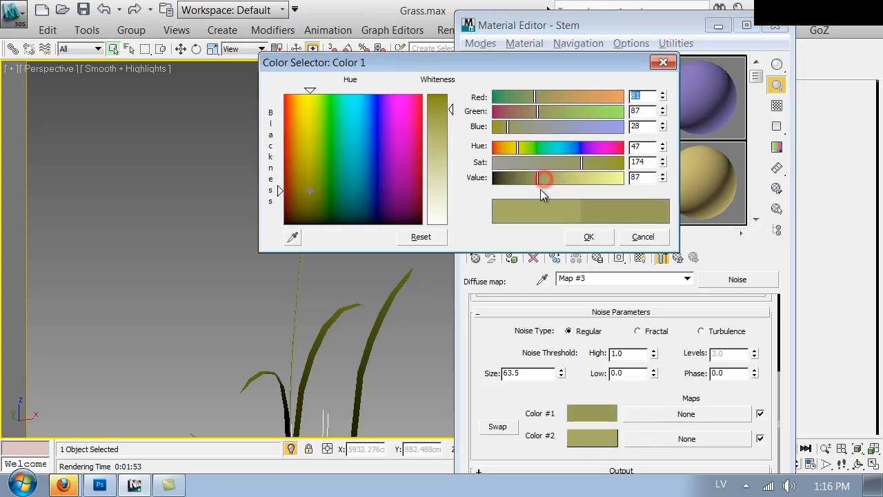
{"action": "left_click", "coordinate": [574, 237]}
{"action": "left_click", "coordinate": [581, 445]}
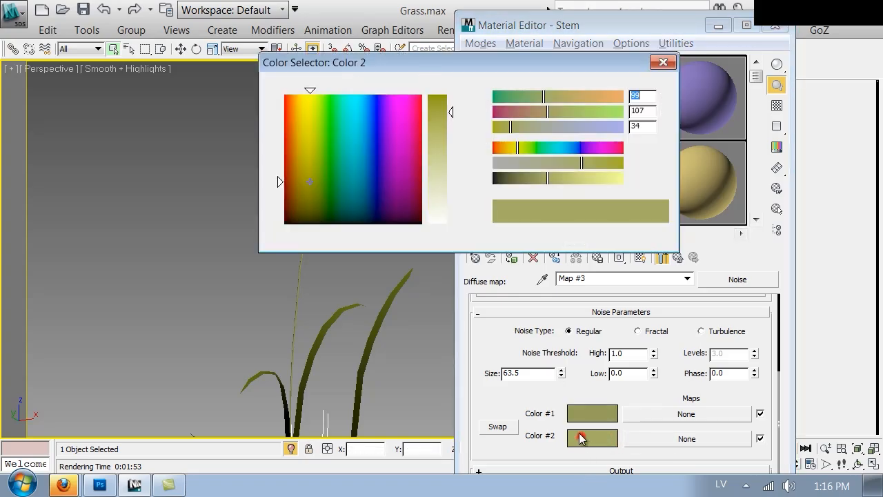
{"action": "left_click_drag", "start_coordinate": [554, 184], "coordinate": [559, 178]}
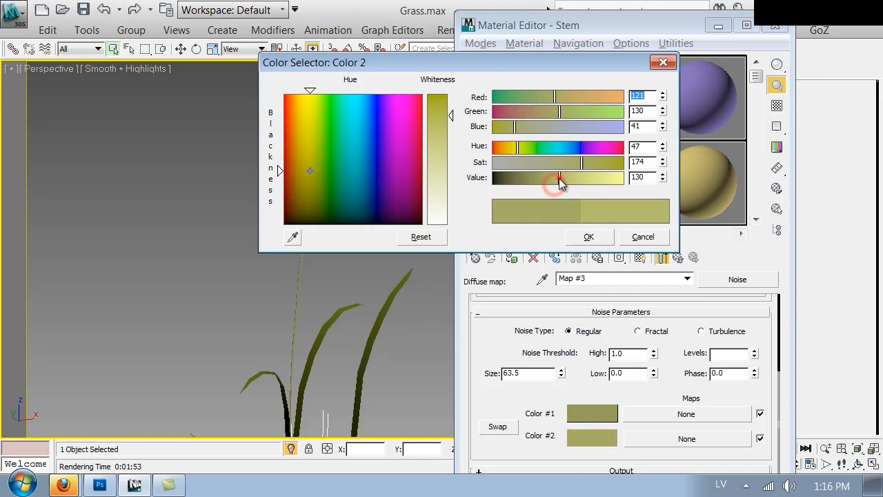
{"action": "left_click", "coordinate": [514, 147]}
{"action": "left_click", "coordinate": [588, 236]}
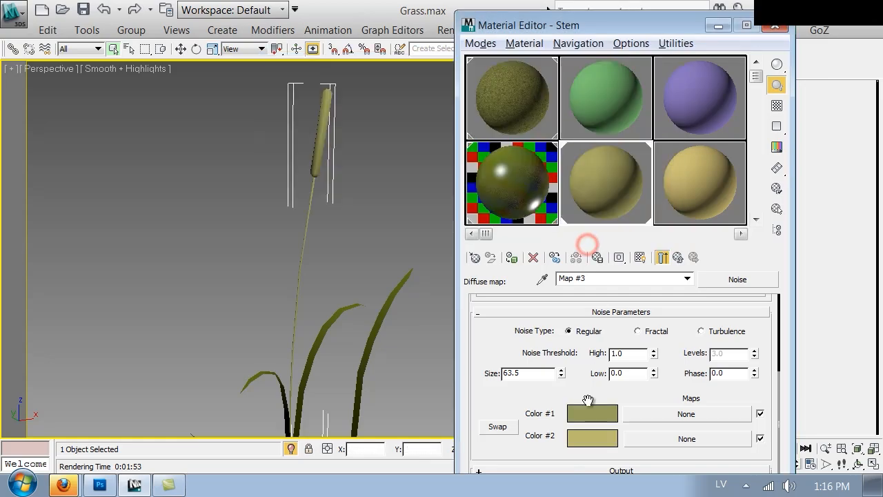
Step: Make noise Color #1 darker and more saturated, using R 70, G 77, B 12
{"action": "left_click", "coordinate": [579, 420]}
{"action": "left_click", "coordinate": [599, 160]}
{"action": "left_click", "coordinate": [533, 178]}
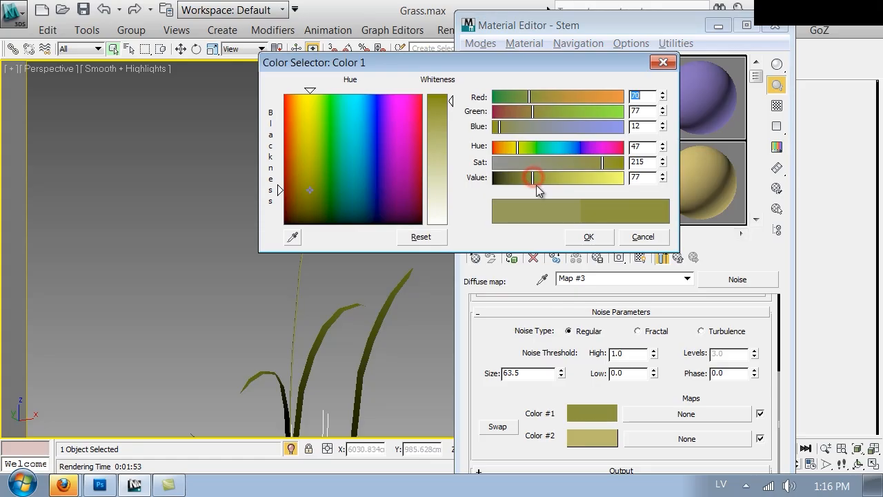
{"action": "left_click", "coordinate": [575, 234]}
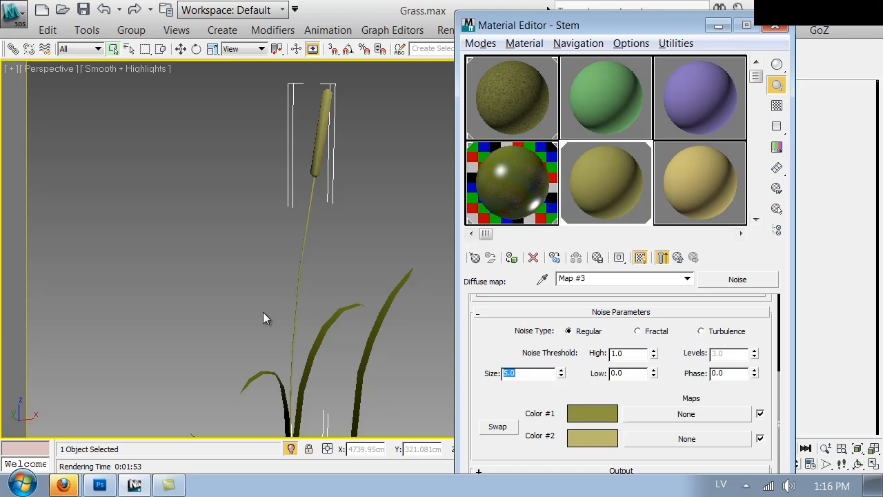
Step: Set the Noise map's size to 3 after inspecting the pattern on the cattail head
{"action": "scroll", "coordinate": [276, 250], "scroll_direction": "up", "scroll_amount": 8}
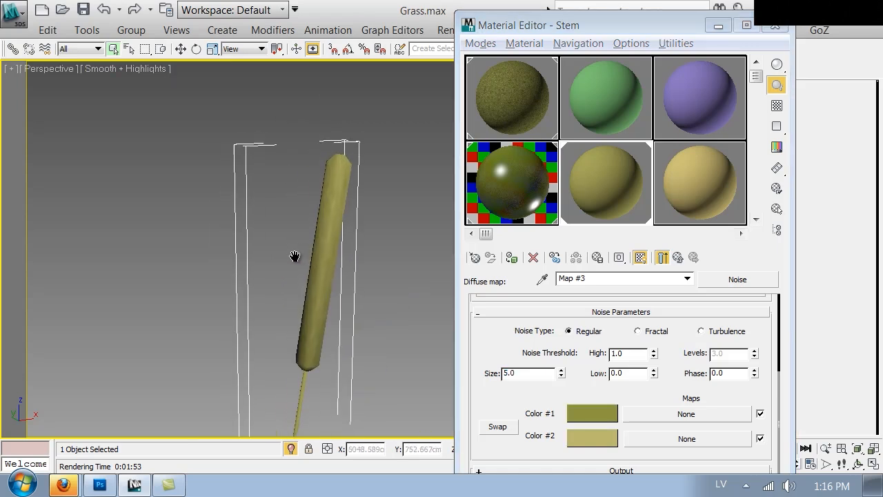
{"action": "middle_click_drag", "start_coordinate": [313, 242], "coordinate": [486, 247], "text": "alt"}
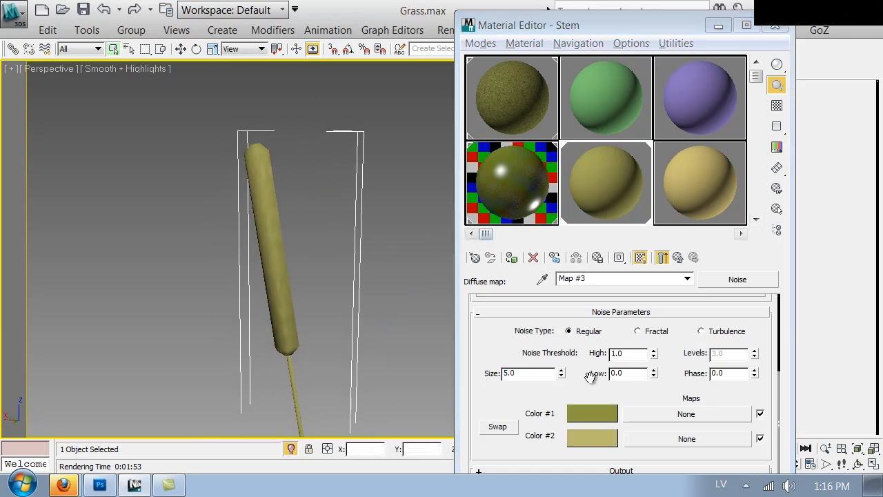
{"action": "double_click", "coordinate": [523, 373]}
{"action": "type", "text": "3"}
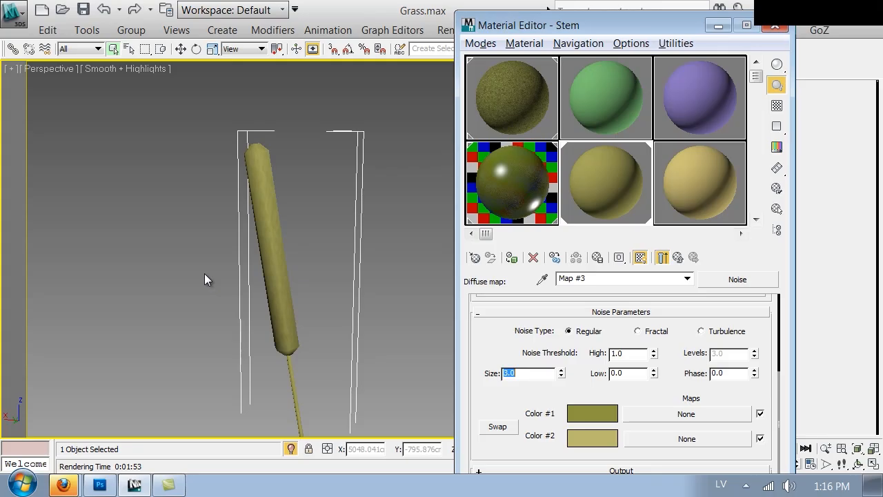
{"action": "scroll", "coordinate": [305, 161], "scroll_direction": "down", "scroll_amount": 5}
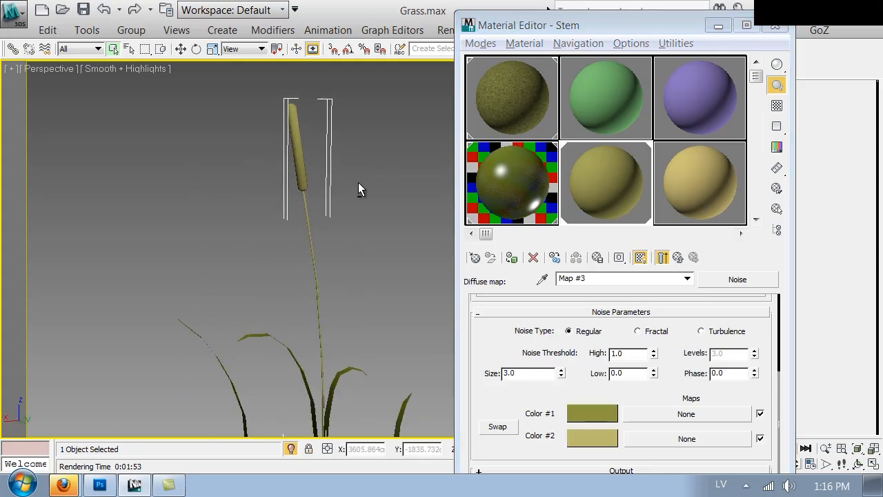
Step: Deselect the cattail stem and check the whole plant from several angles
{"action": "scroll", "coordinate": [206, 166], "scroll_direction": "down", "scroll_amount": 4}
{"action": "middle_click_drag", "start_coordinate": [185, 232], "coordinate": [239, 210], "text": "alt"}
{"action": "scroll", "coordinate": [239, 210], "scroll_direction": "up", "scroll_amount": 4}
{"action": "mouse_move", "coordinate": [211, 203]}
{"action": "middle_mouse_down", "text": "alt"}
{"action": "mouse_move", "coordinate": [262, 201]}
{"action": "mouse_move", "coordinate": [207, 209]}
{"action": "middle_mouse_up", "text": "alt"}
{"action": "left_click", "coordinate": [206, 161]}
{"action": "mouse_move", "coordinate": [199, 174]}
{"action": "middle_mouse_down", "text": "alt"}
{"action": "mouse_move", "coordinate": [480, 176]}
{"action": "mouse_move", "coordinate": [346, 191]}
{"action": "mouse_move", "coordinate": [205, 187]}
{"action": "middle_mouse_up", "text": "alt"}
Step: Set the Stem material's Reflect color to dark gray and its reflection glossiness to 0.4
{"action": "left_click", "coordinate": [678, 257]}
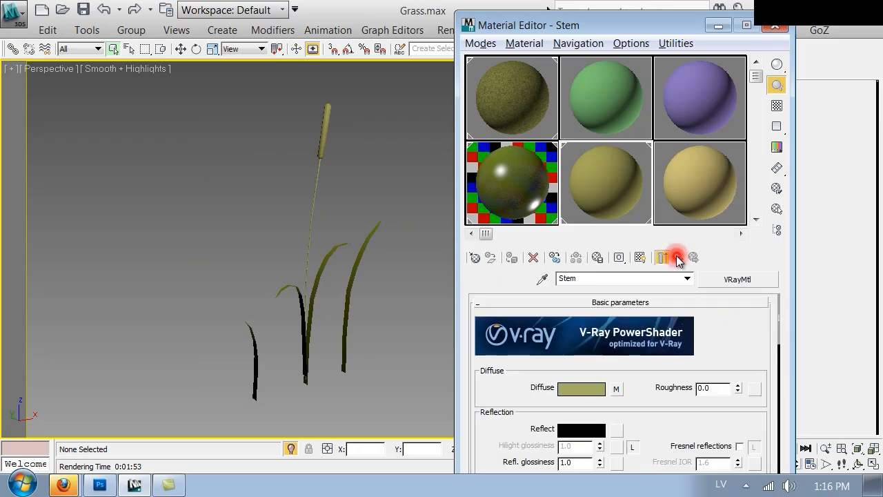
{"action": "left_click", "coordinate": [593, 427]}
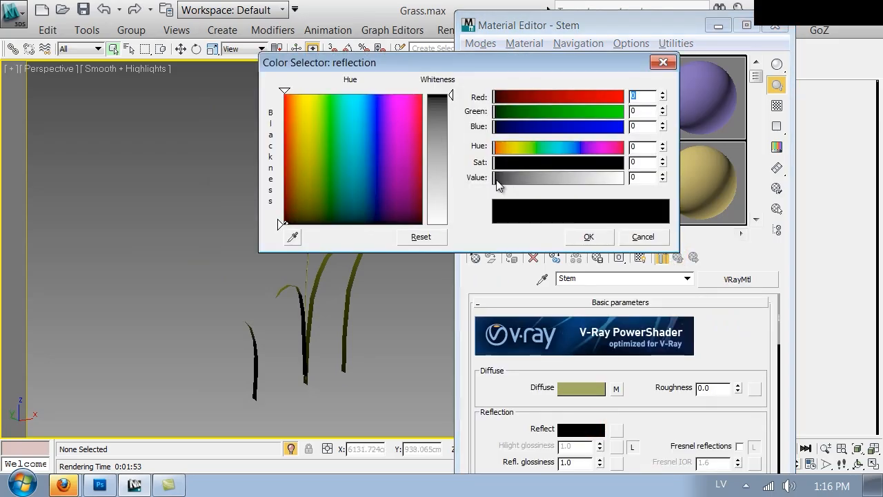
{"action": "left_click_drag", "start_coordinate": [497, 180], "coordinate": [540, 210]}
{"action": "left_click", "coordinate": [588, 237]}
{"action": "double_click", "coordinate": [567, 463]}
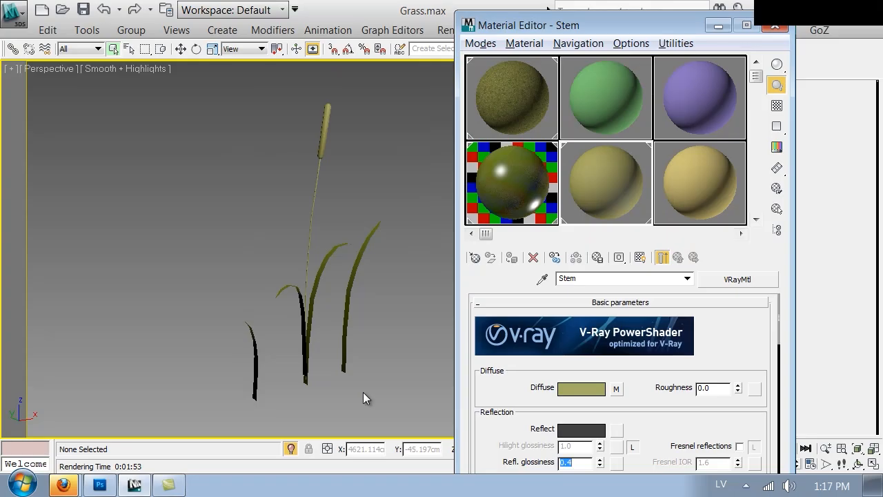
Step: Enable Fresnel reflections with an IOR of 3 on the Stem material and check its enlarged sample preview
{"action": "left_click", "coordinate": [740, 445]}
{"action": "scroll", "coordinate": [666, 458], "scroll_direction": "down", "scroll_amount": 3}
{"action": "double_click", "coordinate": [711, 407]}
{"action": "type", "text": "3"}
{"action": "key", "text": "Return"}
{"action": "double_click", "coordinate": [594, 176]}
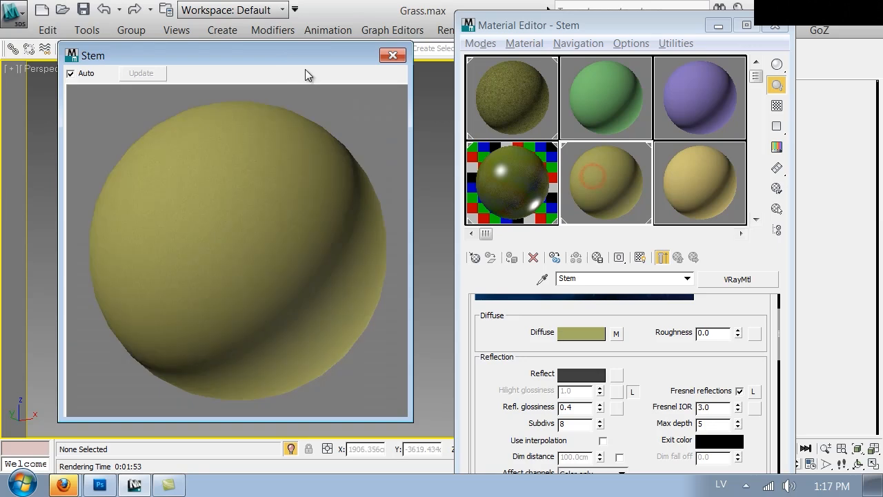
{"action": "left_click", "coordinate": [391, 56]}
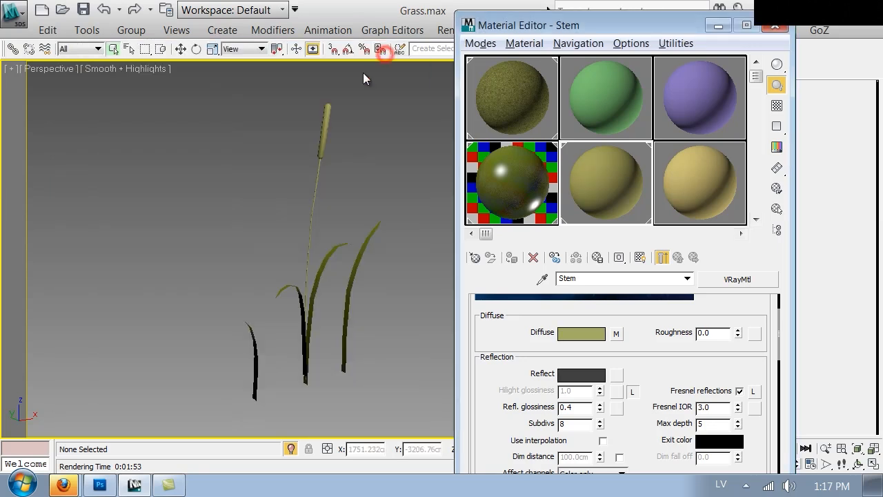
Step: Switch to the VRayPhysicalCamera001 view and unhide all objects without unhiding the layers
{"action": "key", "text": "c"}
{"action": "right_click", "coordinate": [336, 211]}
{"action": "left_click", "coordinate": [368, 130]}
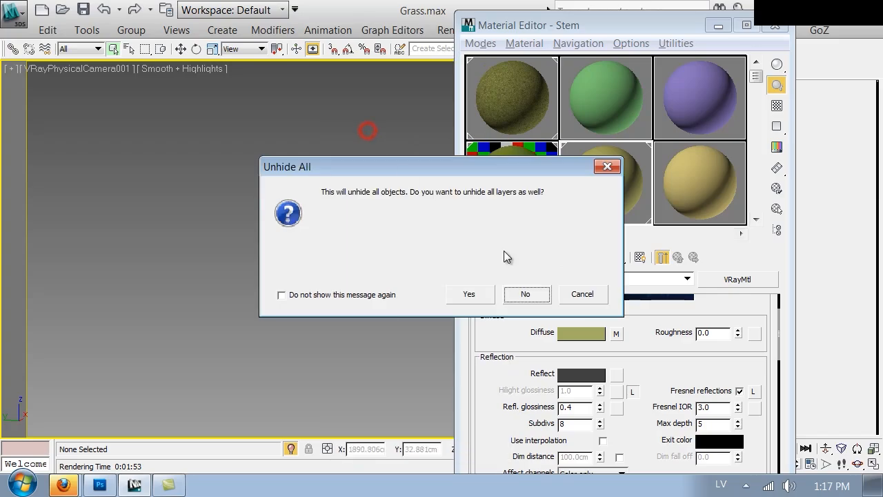
{"action": "left_click", "coordinate": [524, 295]}
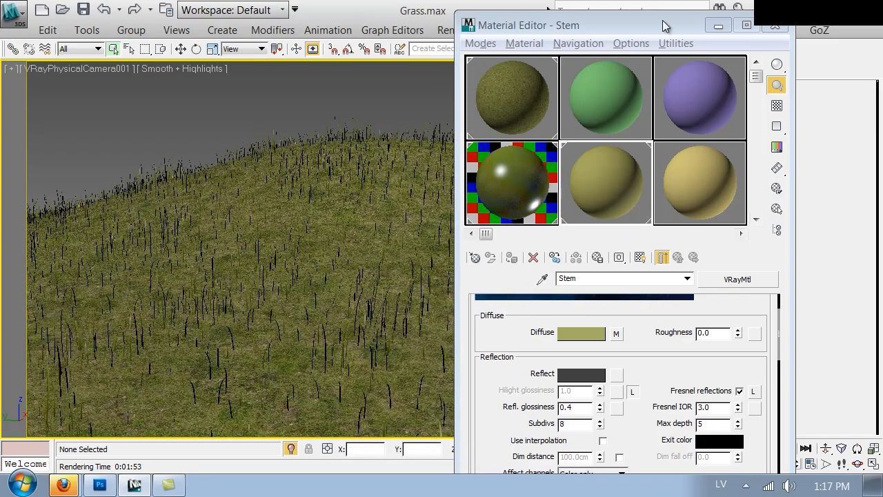
Step: Render the camera view, examine the grass enlarged to 200% while it renders, and cancel the render
{"action": "left_click_drag", "start_coordinate": [662, 26], "coordinate": [657, 244]}
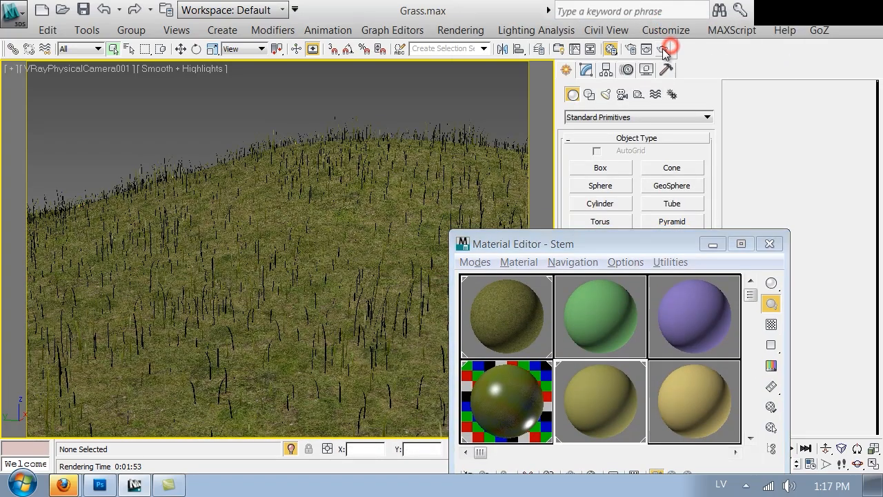
{"action": "left_click", "coordinate": [664, 50]}
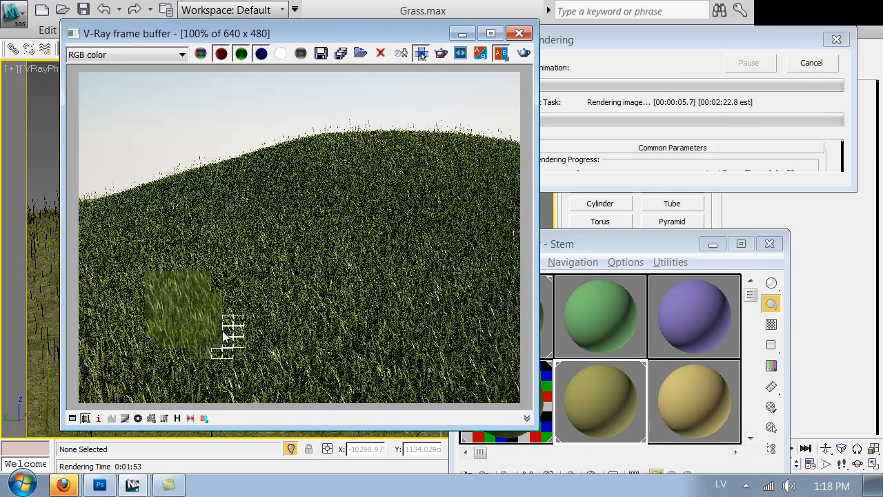
{"action": "scroll", "coordinate": [217, 320], "scroll_direction": "up", "scroll_amount": 1}
{"action": "middle_click_drag", "start_coordinate": [217, 320], "coordinate": [255, 296]}
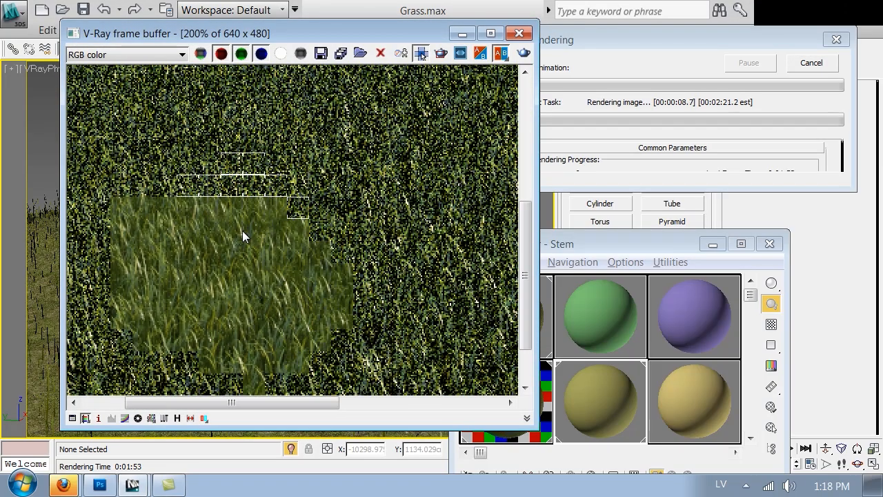
{"action": "scroll", "coordinate": [242, 230], "scroll_direction": "down", "scroll_amount": 1}
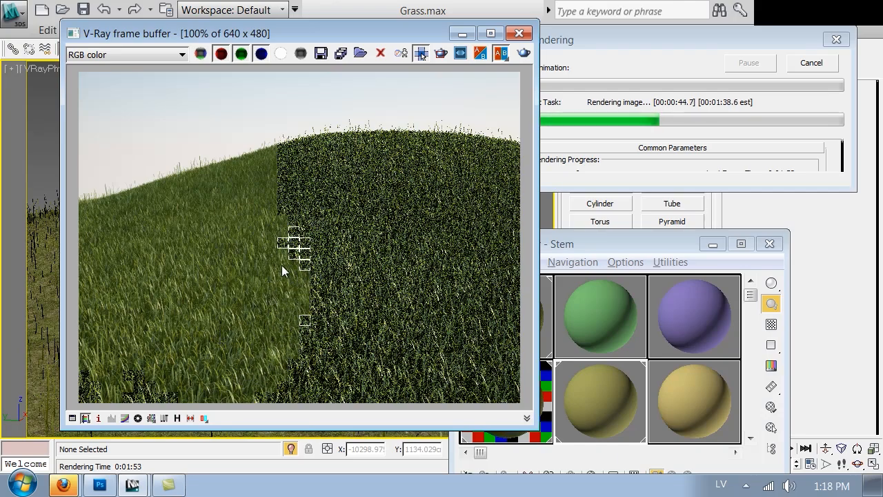
{"action": "left_click", "coordinate": [801, 63]}
Step: Convert the Grass material to a VRay2SidedMtl, keeping the old material as its front sub-material
{"action": "left_click_drag", "start_coordinate": [624, 240], "coordinate": [650, 55]}
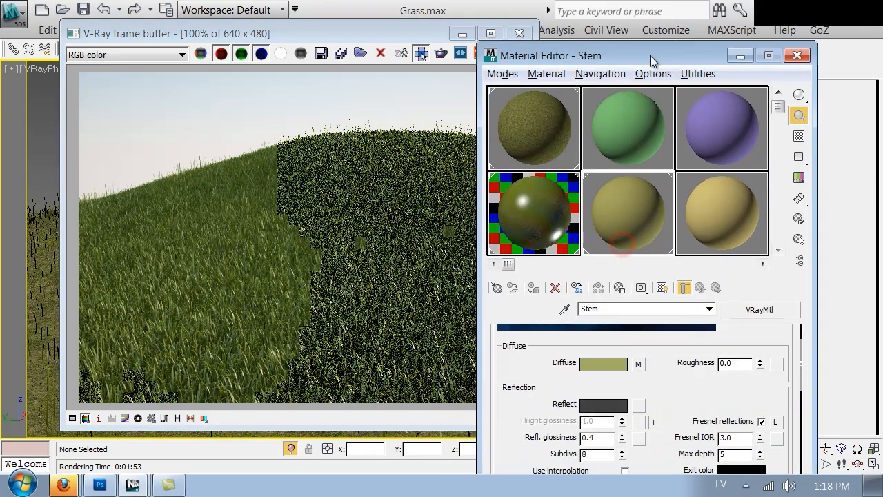
{"action": "left_click", "coordinate": [528, 214]}
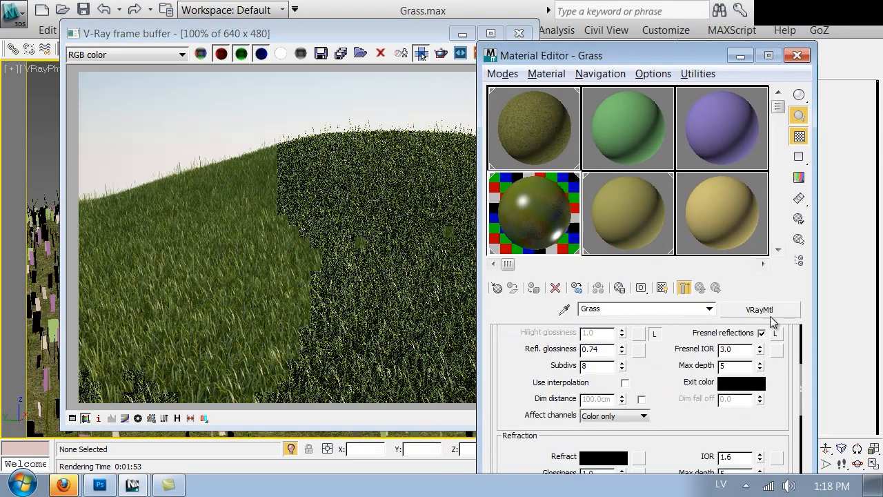
{"action": "left_click", "coordinate": [762, 310]}
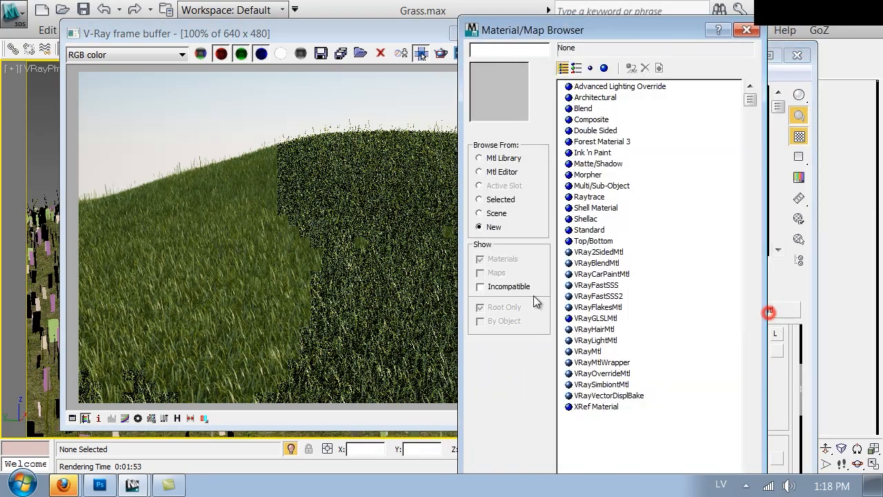
{"action": "double_click", "coordinate": [597, 252]}
{"action": "left_click", "coordinate": [594, 321]}
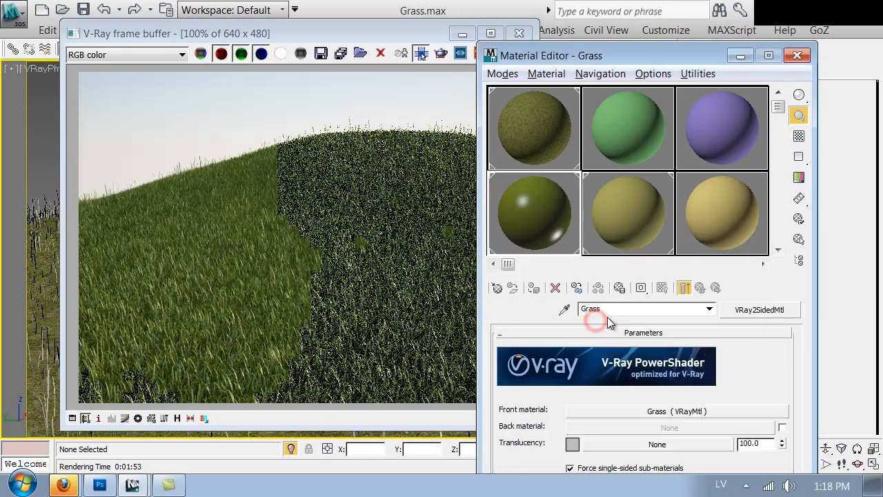
Step: Render a region of the foreground grass, compare it at 200% with the surrounding render, and close the region render and frame buffer
{"action": "left_click", "coordinate": [138, 328]}
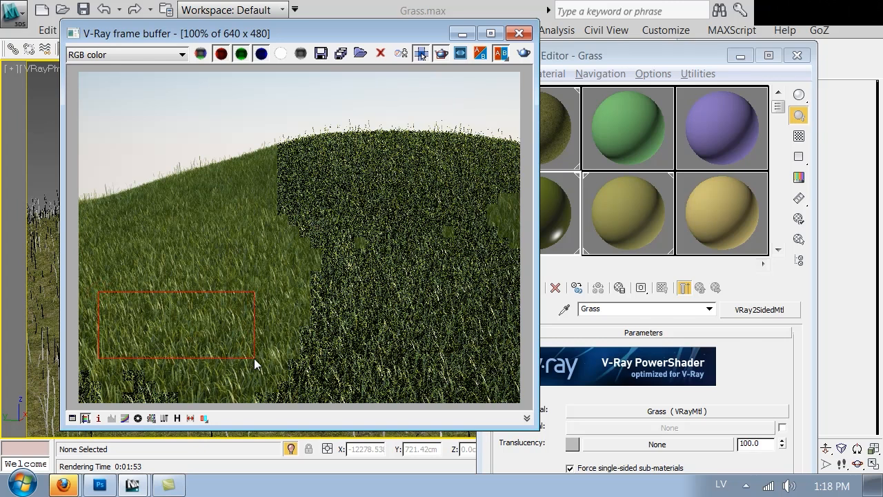
{"action": "left_click", "coordinate": [529, 55]}
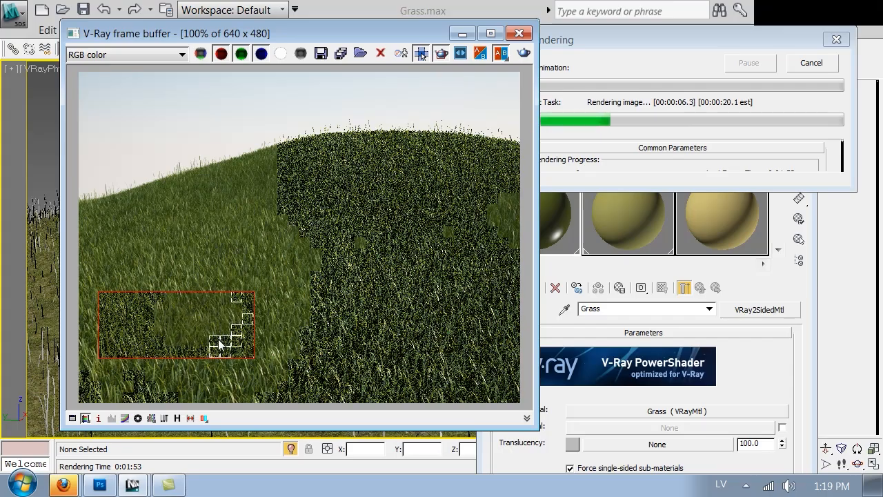
{"action": "scroll", "coordinate": [219, 338], "scroll_direction": "up", "scroll_amount": 1}
{"action": "middle_click_drag", "start_coordinate": [219, 343], "coordinate": [240, 308]}
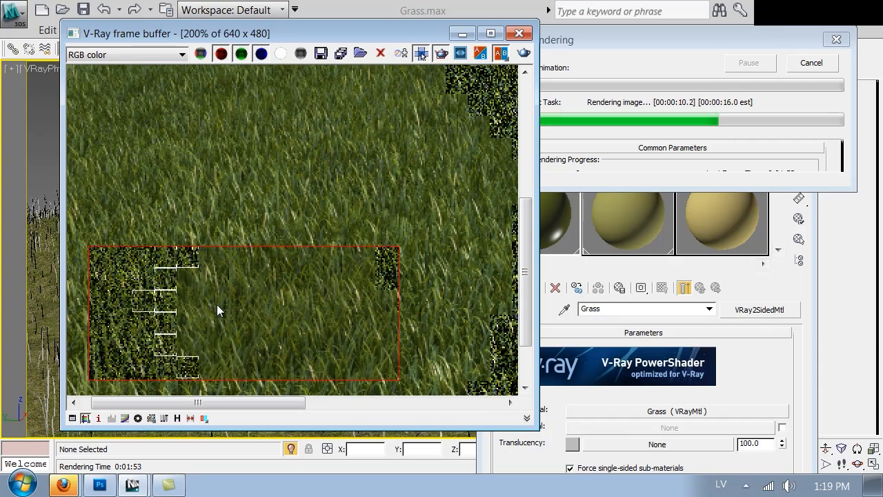
{"action": "scroll", "coordinate": [216, 305], "scroll_direction": "down", "scroll_amount": 1}
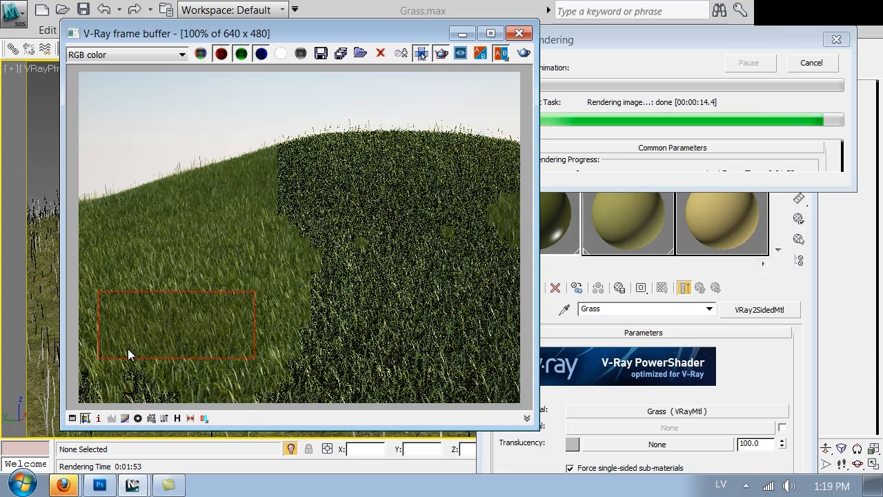
{"action": "scroll", "coordinate": [191, 318], "scroll_direction": "up", "scroll_amount": 1}
{"action": "middle_click_drag", "start_coordinate": [191, 318], "coordinate": [426, 191]}
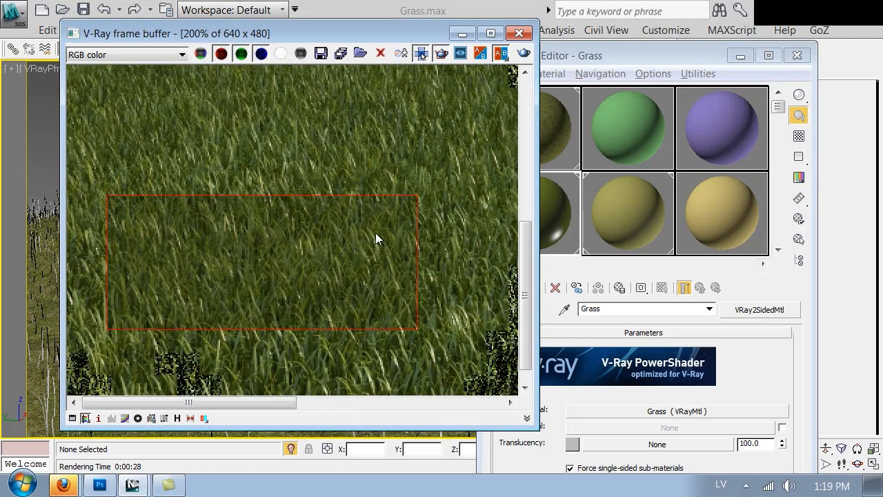
{"action": "scroll", "coordinate": [375, 233], "scroll_direction": "down", "scroll_amount": 1}
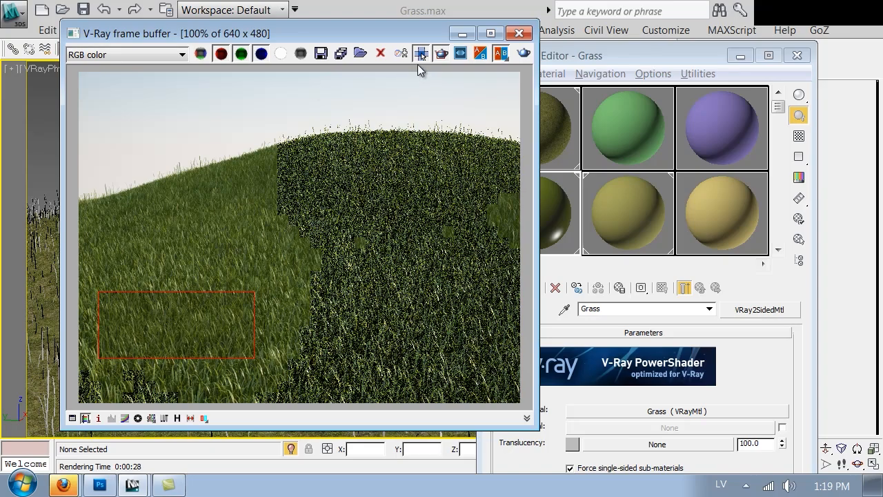
{"action": "left_click", "coordinate": [436, 53]}
{"action": "left_click", "coordinate": [518, 34]}
Step: Convert the two-sided Grass material to Multi/Sub-Object, keeping the old material as a sub-material
{"action": "left_click", "coordinate": [528, 223]}
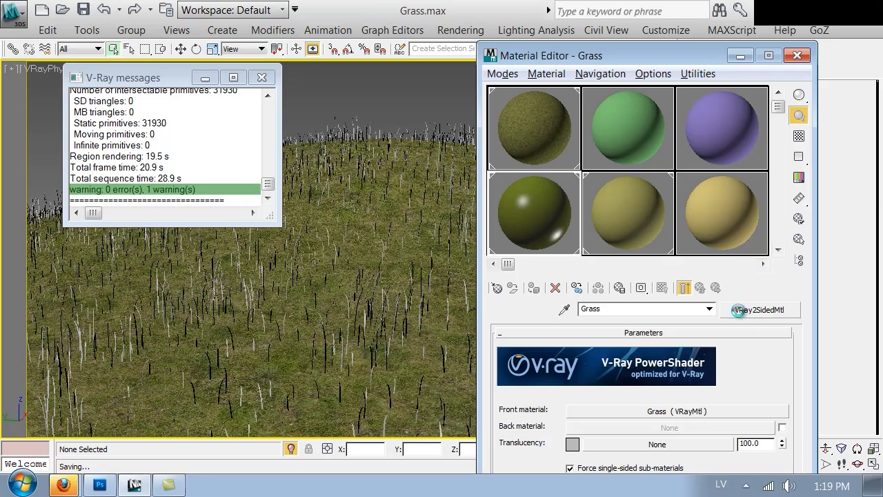
{"action": "left_click", "coordinate": [739, 311]}
{"action": "left_click", "coordinate": [593, 186]}
{"action": "double_click", "coordinate": [592, 186]}
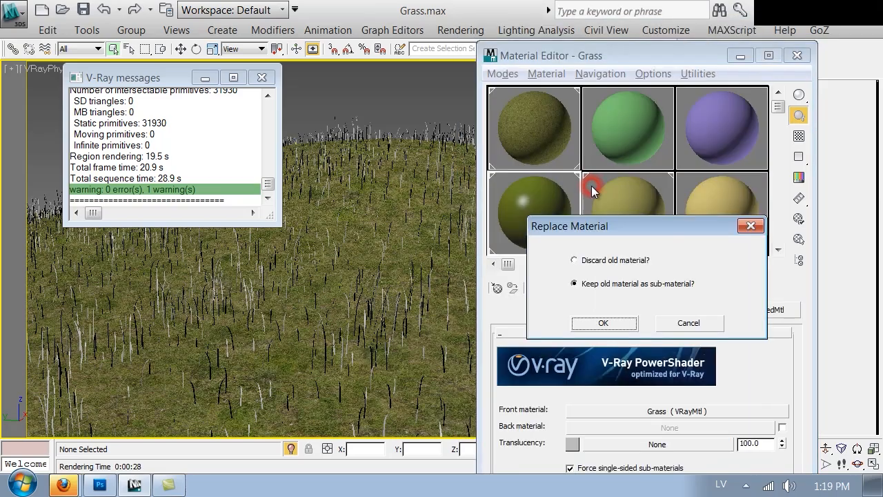
{"action": "left_click", "coordinate": [601, 322]}
Step: Copy the two-sided Grass sub-material from ID 1 to ID 2 as an independent copy
{"action": "right_click", "coordinate": [722, 418]}
{"action": "left_click", "coordinate": [726, 441]}
{"action": "right_click", "coordinate": [669, 439]}
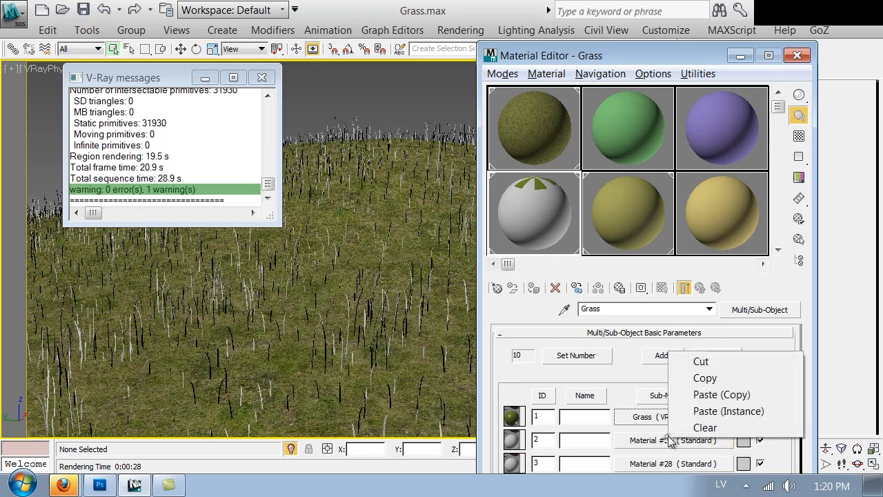
{"action": "left_click", "coordinate": [704, 394]}
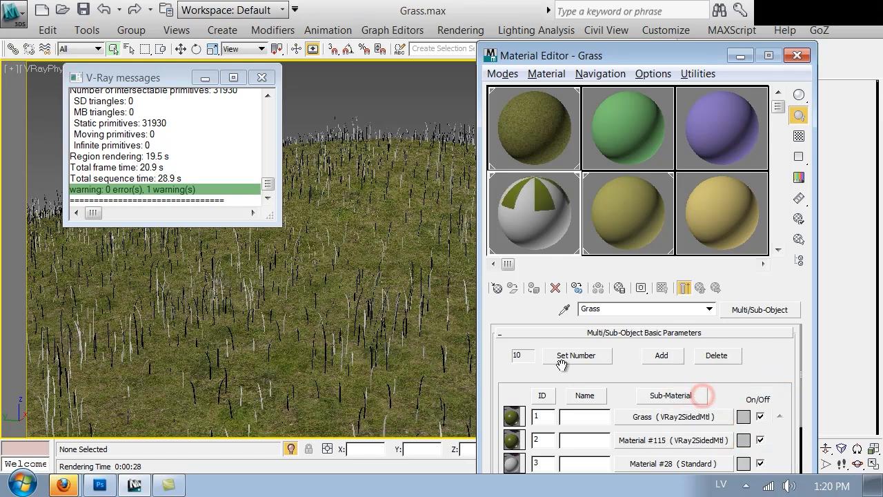
Step: In sub-material 2's front material, recolor the diffuse Gradient Ramp flag at position 0 to yellowish brown, R=135, G=113, B=23
{"action": "left_click", "coordinate": [628, 442]}
{"action": "left_click", "coordinate": [638, 417]}
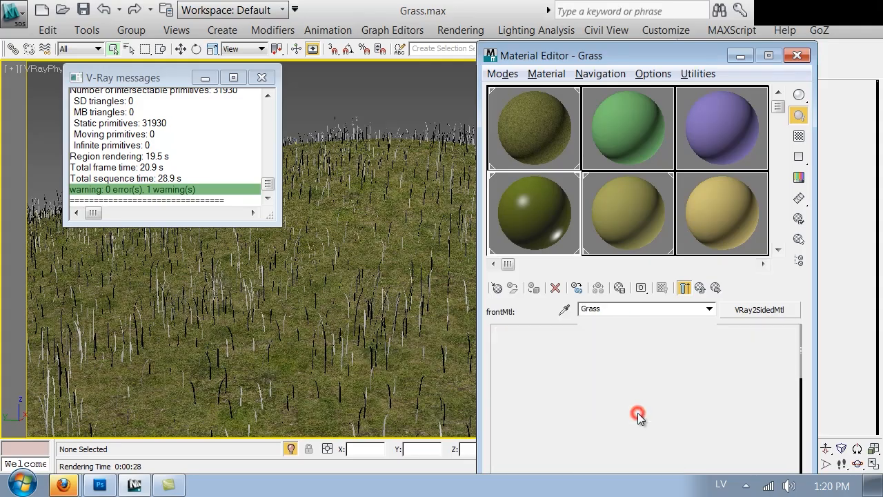
{"action": "scroll", "coordinate": [631, 376], "scroll_direction": "up", "scroll_amount": 5}
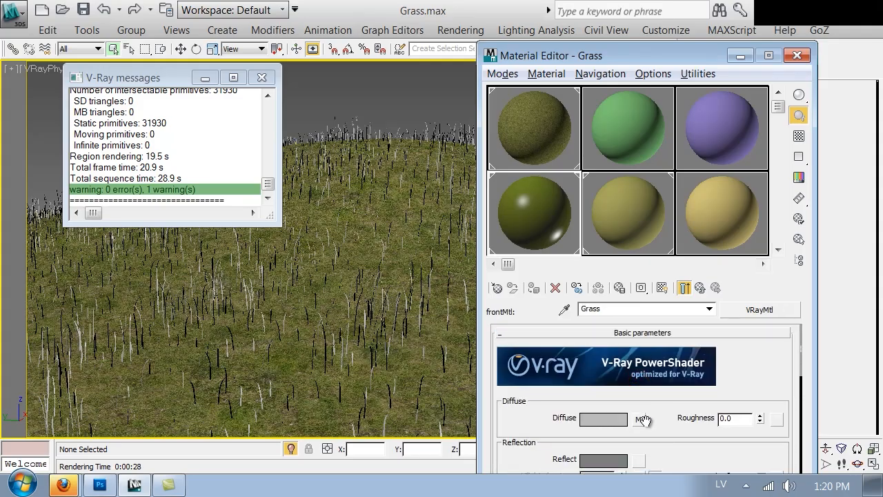
{"action": "left_click", "coordinate": [642, 420]}
{"action": "left_click_drag", "start_coordinate": [515, 426], "coordinate": [504, 260]}
{"action": "left_click", "coordinate": [526, 421]}
{"action": "double_click", "coordinate": [506, 420]}
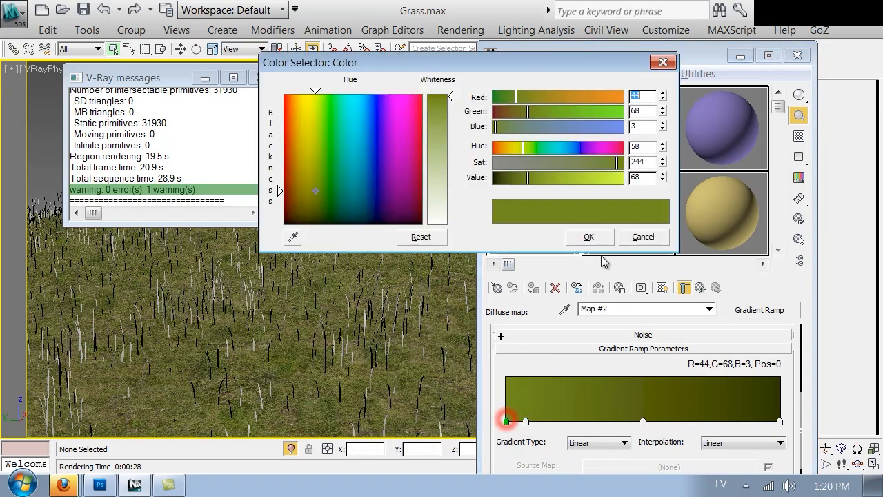
{"action": "left_click", "coordinate": [515, 146]}
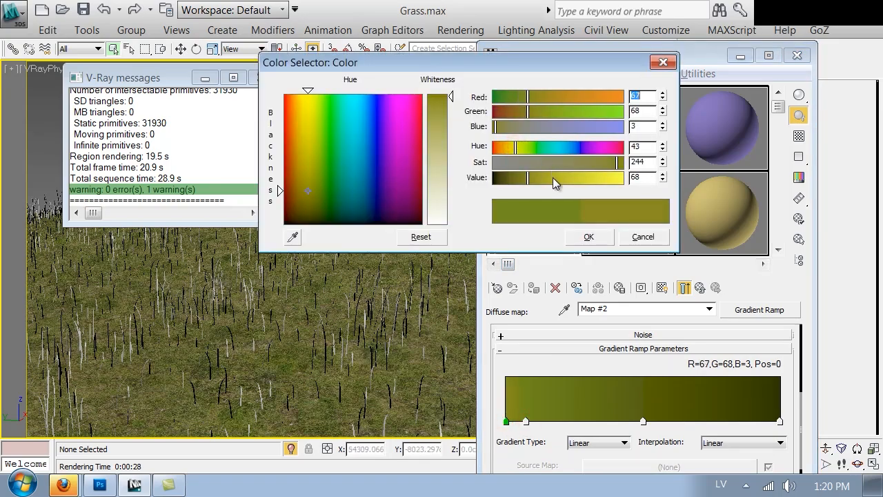
{"action": "left_click_drag", "start_coordinate": [553, 177], "coordinate": [562, 177]}
{"action": "left_click_drag", "start_coordinate": [616, 162], "coordinate": [602, 164]}
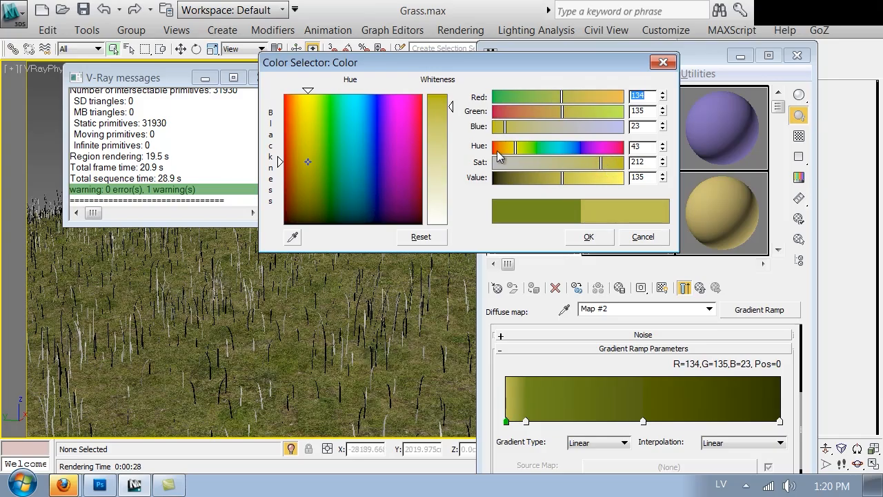
{"action": "left_click_drag", "start_coordinate": [514, 149], "coordinate": [510, 147]}
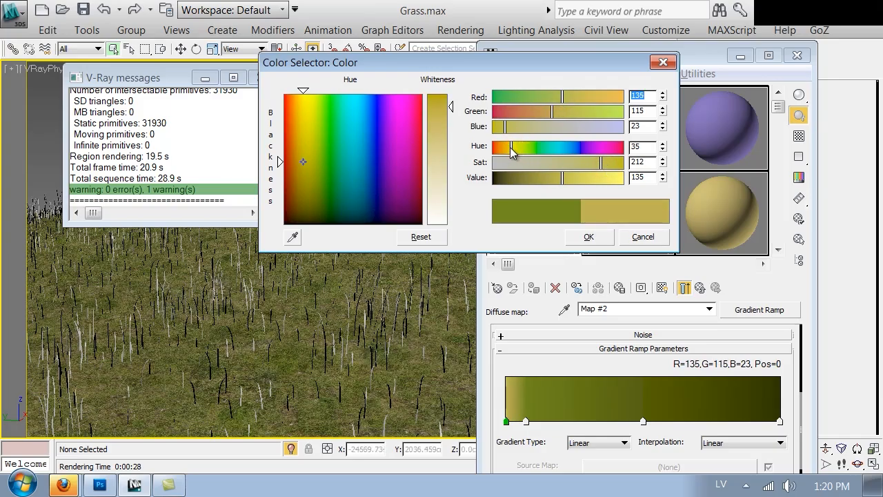
{"action": "left_click", "coordinate": [588, 237]}
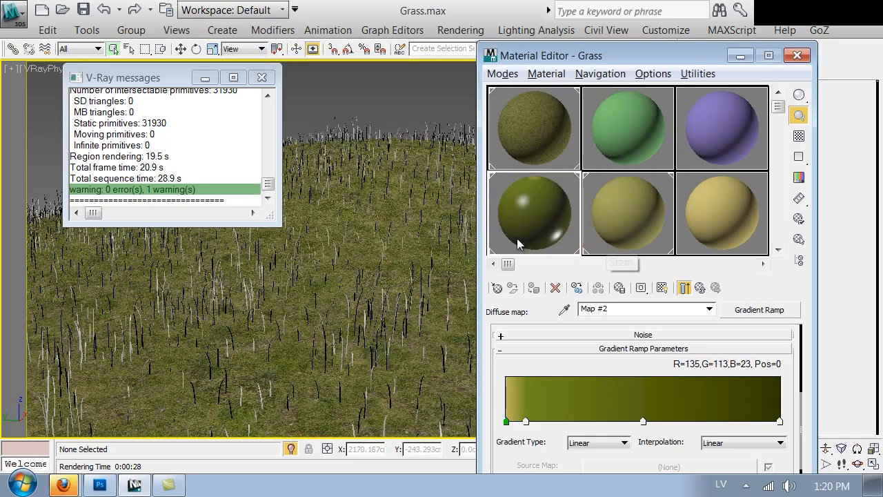
Step: Recolor the Gradient Ramp flag at position 7 to a lighter, less saturated green, R=63, G=81, B=15
{"action": "double_click", "coordinate": [525, 421]}
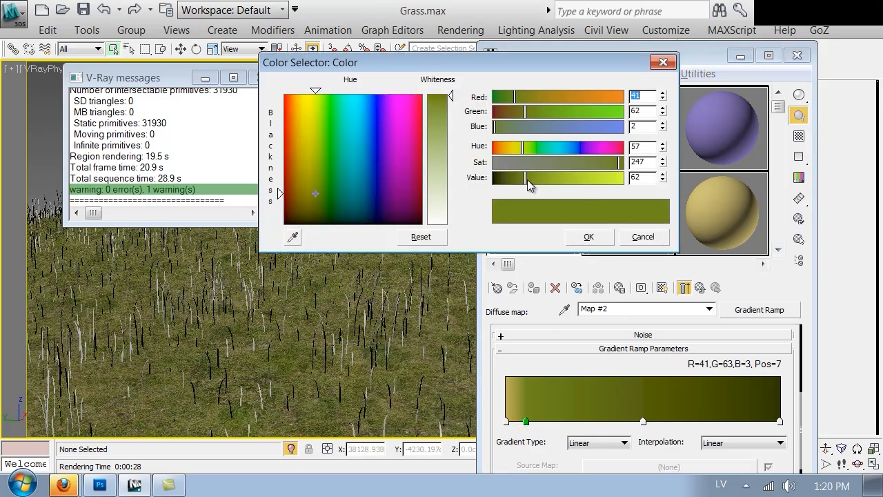
{"action": "left_click_drag", "start_coordinate": [527, 179], "coordinate": [534, 179]}
{"action": "left_click_drag", "start_coordinate": [619, 162], "coordinate": [597, 158]}
{"action": "left_click_drag", "start_coordinate": [523, 151], "coordinate": [520, 152]}
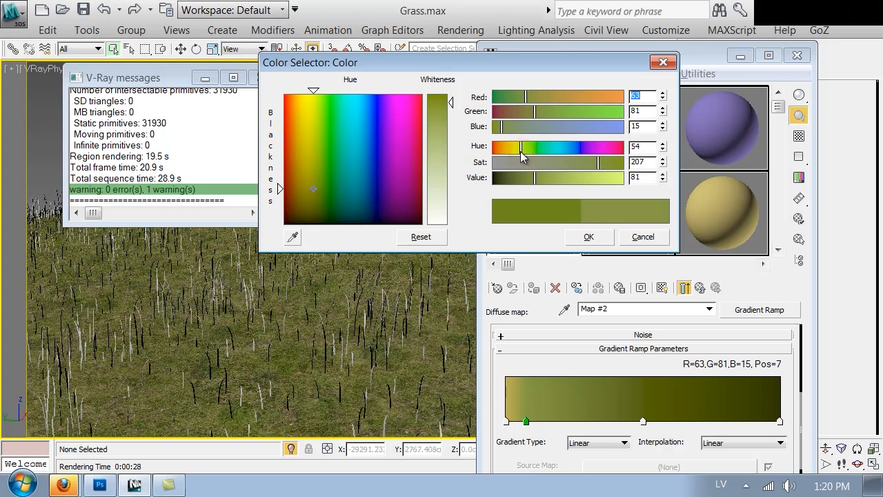
{"action": "left_click", "coordinate": [587, 237]}
Step: Brighten the Gradient Ramp flag at position 50 to R=36, G=46, B=1
{"action": "double_click", "coordinate": [641, 420]}
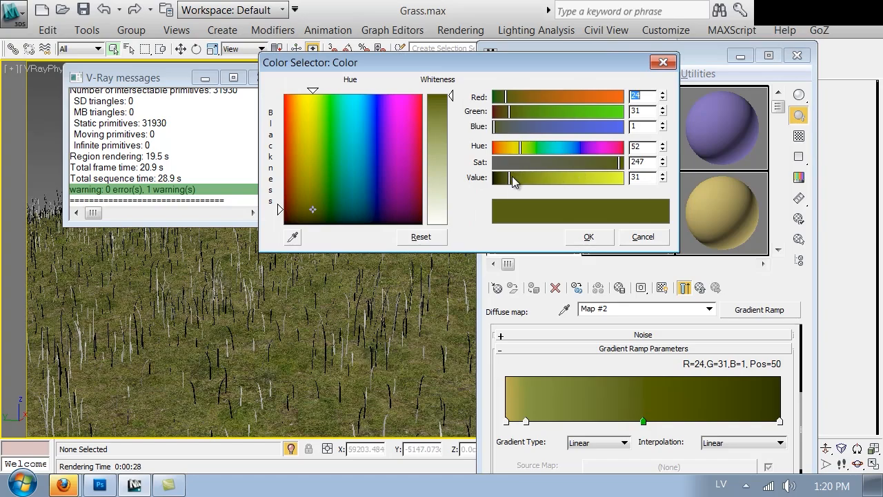
{"action": "left_click_drag", "start_coordinate": [511, 177], "coordinate": [516, 177]}
{"action": "left_click", "coordinate": [589, 237]}
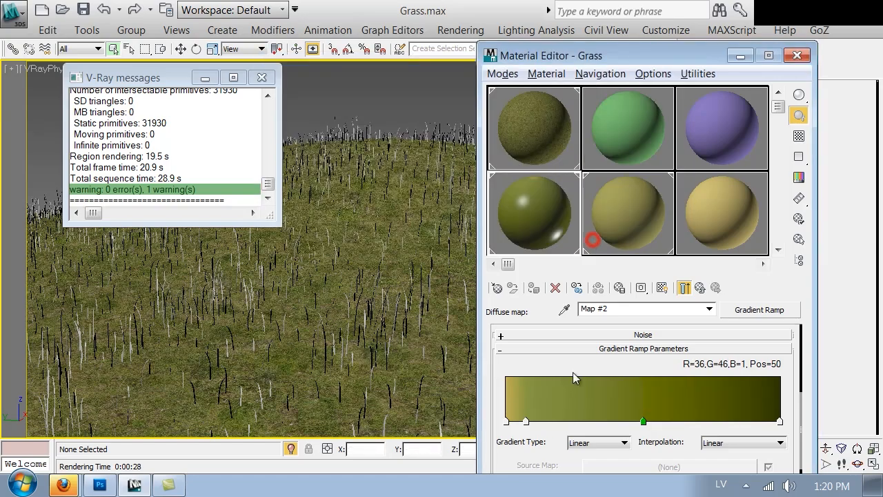
Step: Lighten the Gradient Ramp flag at position 0 to R=165, G=140, B=39
{"action": "double_click", "coordinate": [507, 420]}
{"action": "left_click_drag", "start_coordinate": [577, 177], "coordinate": [578, 177]}
{"action": "left_click", "coordinate": [593, 164]}
{"action": "left_click", "coordinate": [578, 239]}
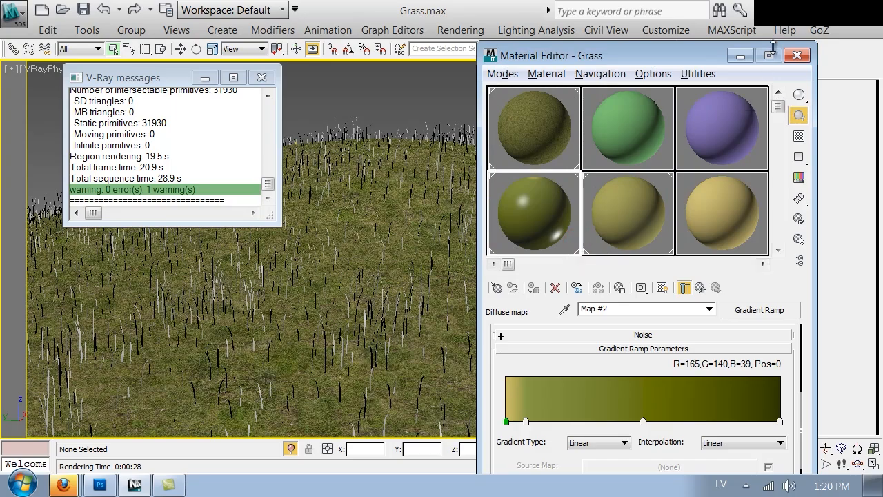
Step: Reopen the last V-Ray frame buffer from the render settings and render a region of the foreground grass to examine the adjusted colors
{"action": "left_click_drag", "start_coordinate": [610, 56], "coordinate": [610, 104]}
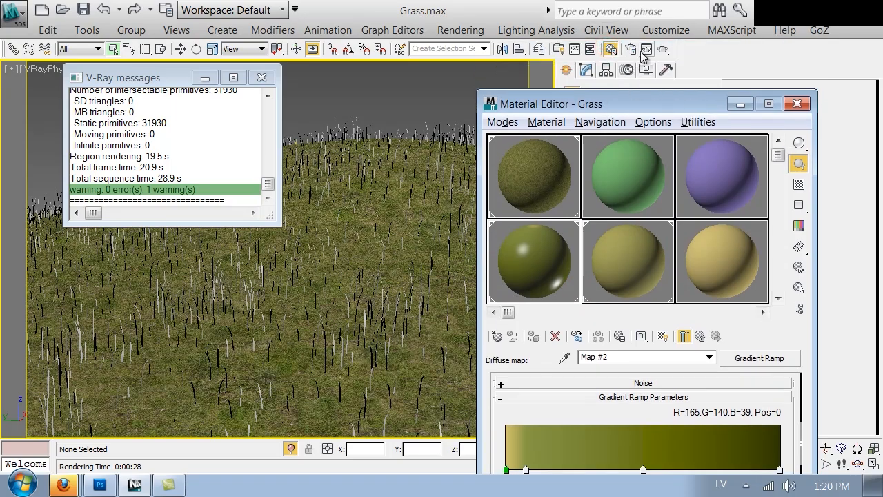
{"action": "left_click", "coordinate": [631, 49]}
{"action": "left_click", "coordinate": [307, 71]}
{"action": "left_click", "coordinate": [458, 122]}
{"action": "left_click", "coordinate": [570, 145]}
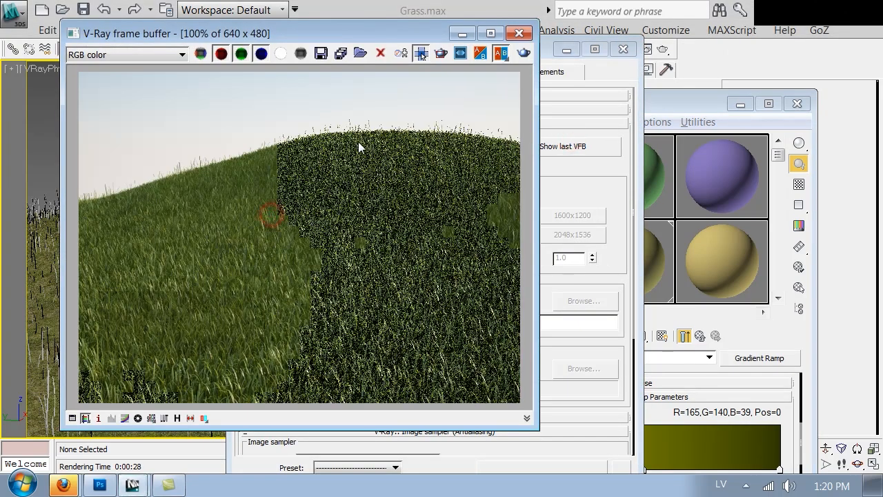
{"action": "left_click", "coordinate": [440, 59]}
{"action": "left_click", "coordinate": [525, 53]}
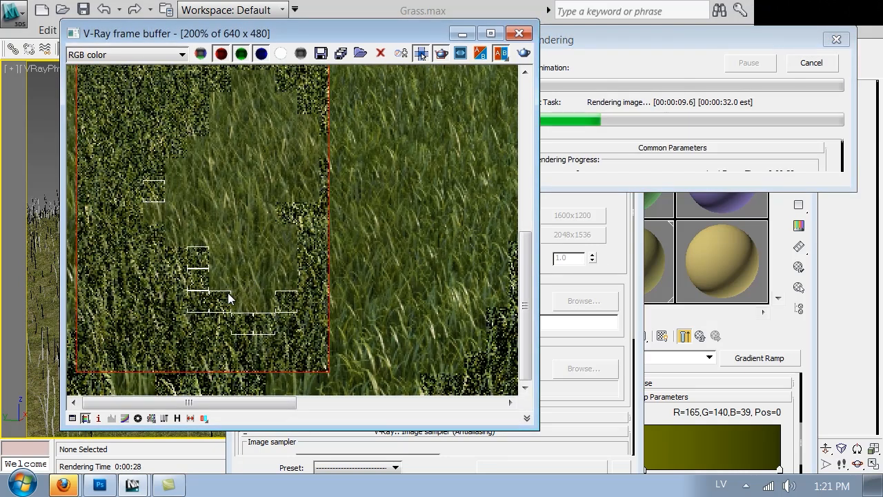
Step: Inspect the region-rendered foreground grass up close, close the frame buffer and render settings, and return to the Material Editor
{"action": "scroll", "coordinate": [227, 292], "scroll_direction": "up", "scroll_amount": 1}
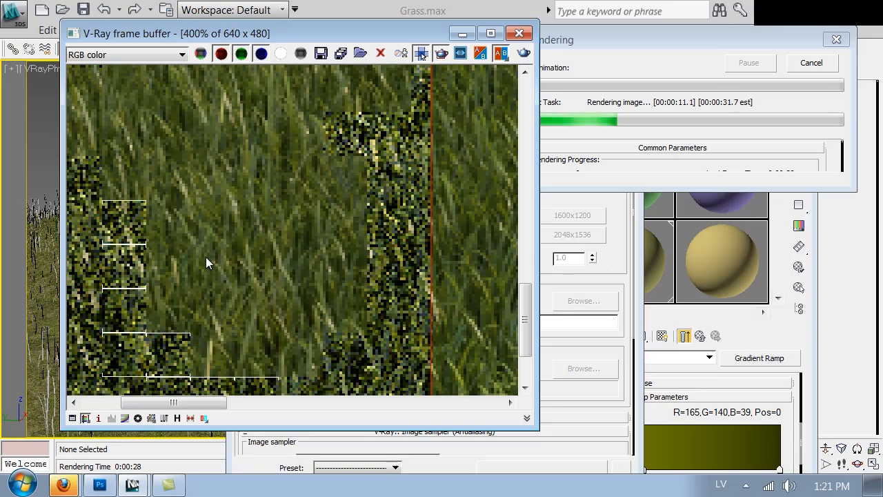
{"action": "scroll", "coordinate": [215, 222], "scroll_direction": "down", "scroll_amount": 1}
{"action": "middle_click_drag", "start_coordinate": [238, 306], "coordinate": [241, 227]}
{"action": "scroll", "coordinate": [205, 310], "scroll_direction": "down", "scroll_amount": 1}
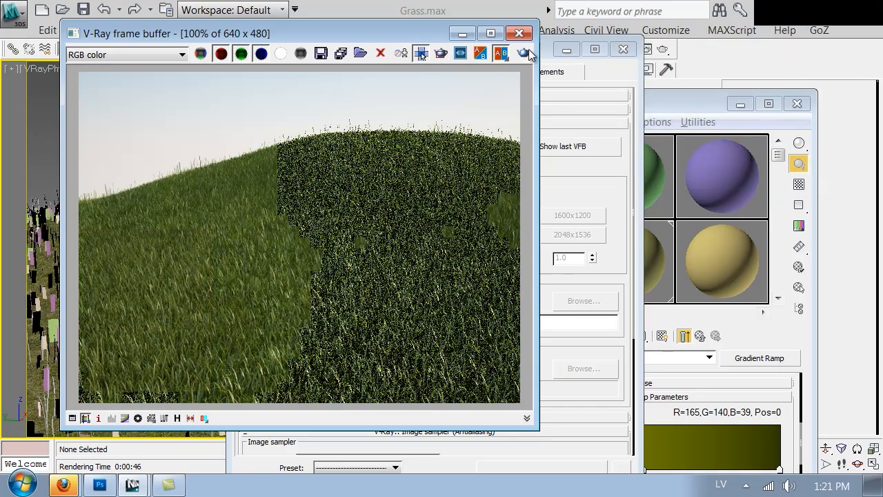
{"action": "left_click", "coordinate": [519, 33]}
{"action": "left_click", "coordinate": [621, 50]}
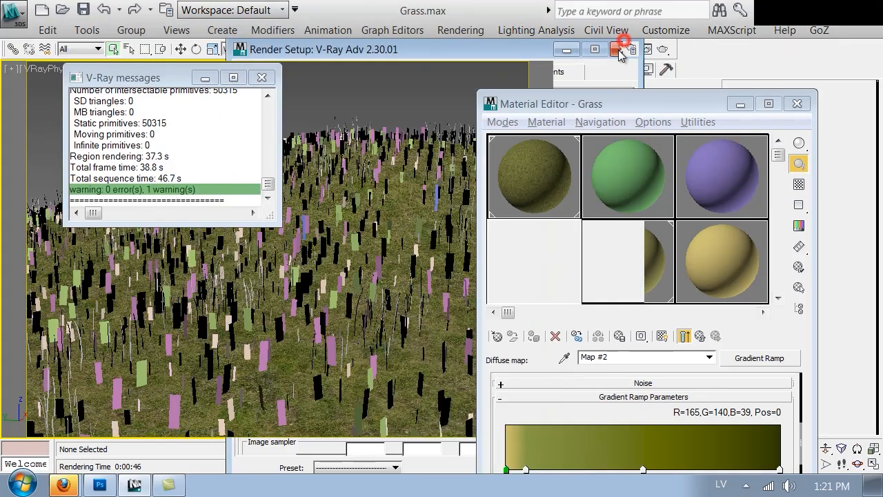
{"action": "left_click", "coordinate": [552, 257]}
{"action": "left_click_drag", "start_coordinate": [640, 108], "coordinate": [623, 35]}
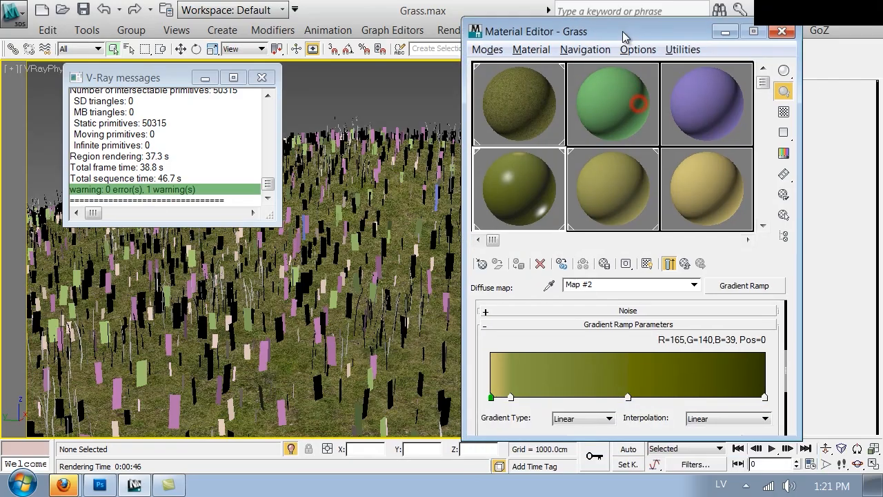
Step: Return from the Gradient Ramp to its parent V-Ray front material and darken that material's reflection color
{"action": "left_click", "coordinate": [683, 265]}
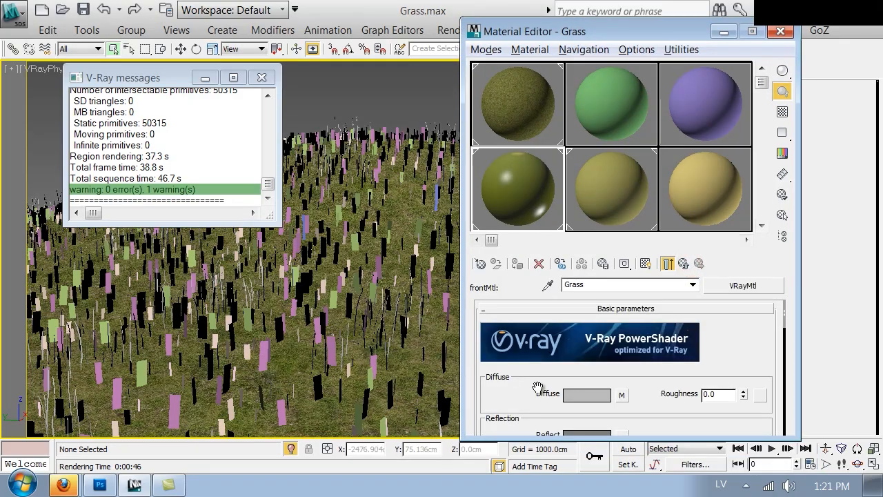
{"action": "scroll", "coordinate": [538, 398], "scroll_direction": "down", "scroll_amount": 3}
{"action": "left_click", "coordinate": [585, 352]}
{"action": "left_click_drag", "start_coordinate": [520, 181], "coordinate": [507, 197]}
{"action": "left_click", "coordinate": [569, 239]}
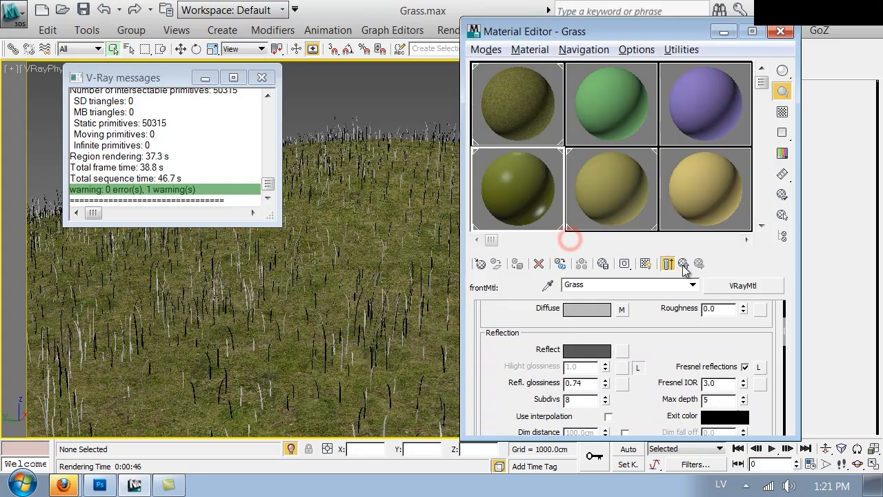
{"action": "left_click", "coordinate": [682, 264]}
{"action": "left_click", "coordinate": [645, 388]}
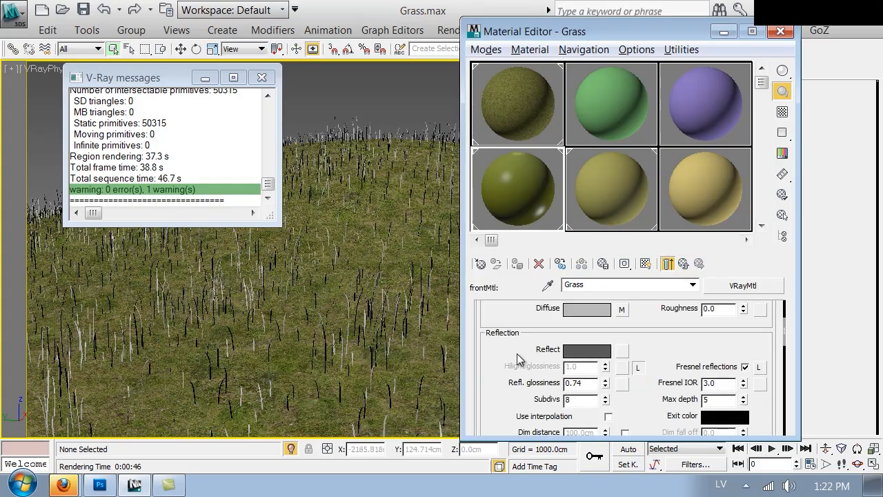
{"action": "left_click_drag", "start_coordinate": [515, 347], "coordinate": [538, 386]}
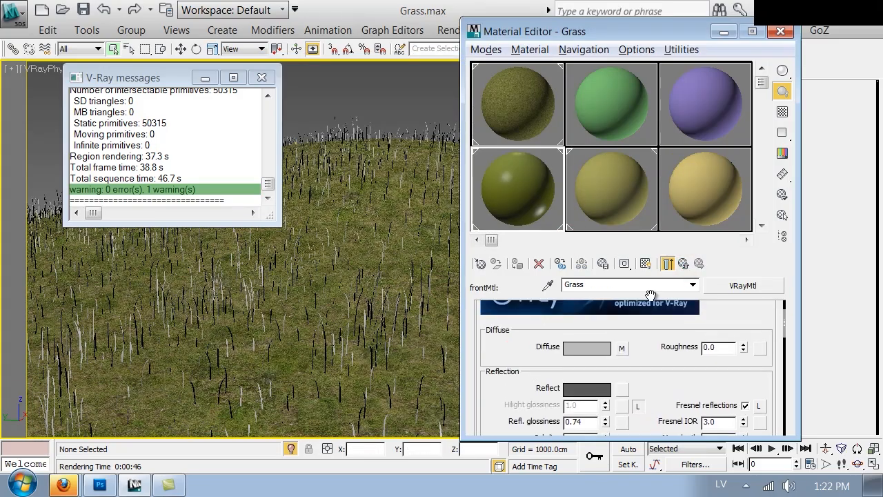
Step: From the Multi/Sub-Object Grass material, open another two-sided sub-material's front material and darken its reflection color
{"action": "left_click", "coordinate": [683, 264]}
{"action": "left_click", "coordinate": [683, 264]}
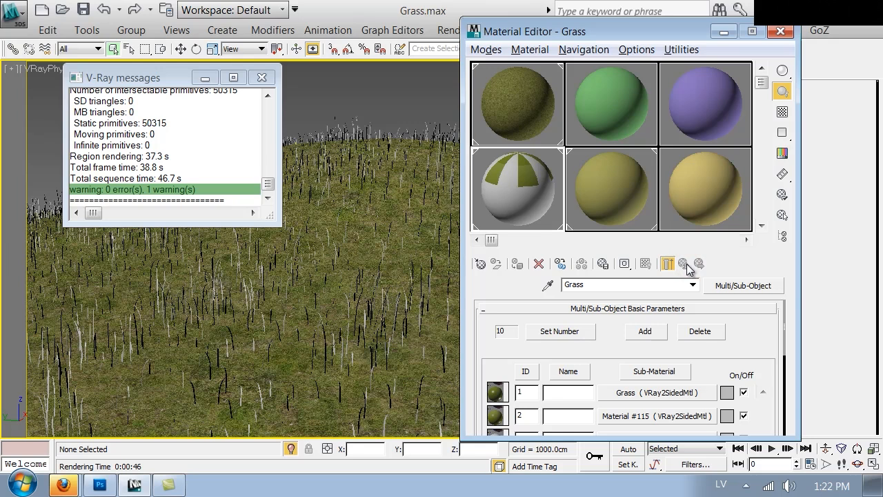
{"action": "left_click", "coordinate": [646, 399]}
{"action": "left_click", "coordinate": [636, 383]}
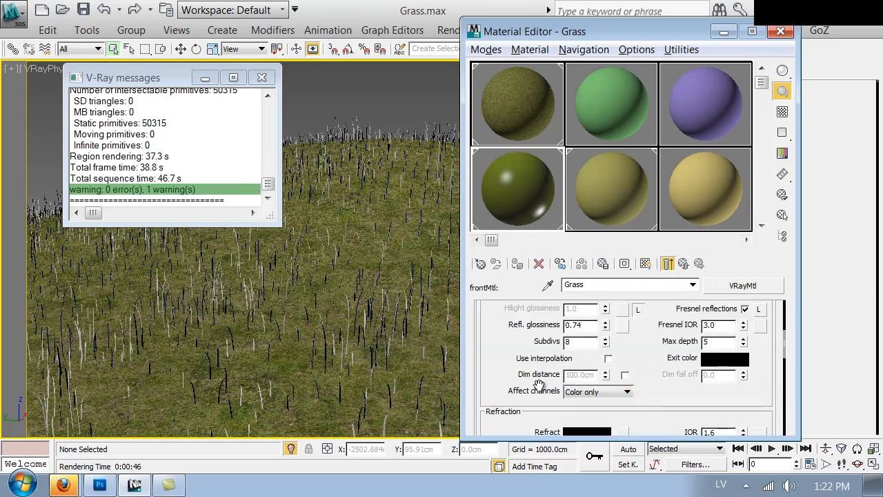
{"action": "scroll", "coordinate": [520, 344], "scroll_direction": "up", "scroll_amount": 5}
{"action": "left_click", "coordinate": [585, 426]}
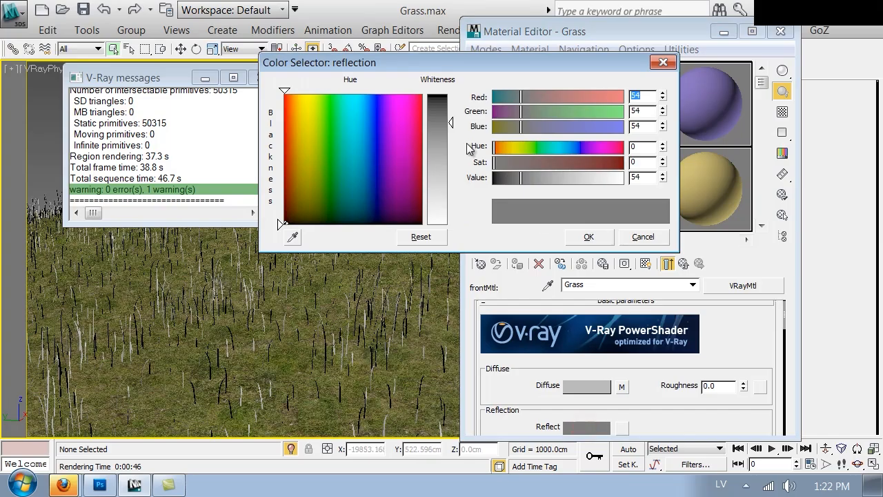
{"action": "left_click", "coordinate": [510, 177]}
{"action": "left_click", "coordinate": [589, 237]}
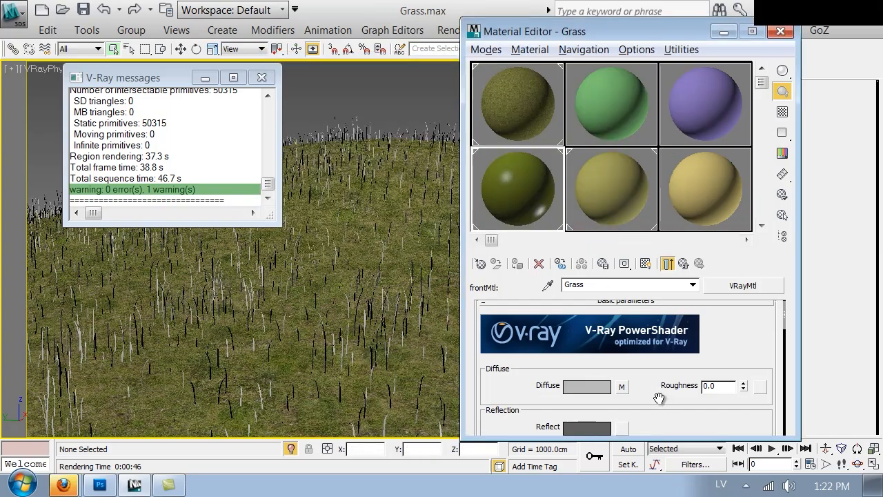
Step: Set this front material's reflection glossiness to 0.69 and close the V-Ray messages and Material Editor windows
{"action": "left_click_drag", "start_coordinate": [659, 397], "coordinate": [658, 322]}
{"action": "left_click", "coordinate": [606, 389]}
{"action": "left_click", "coordinate": [605, 388]}
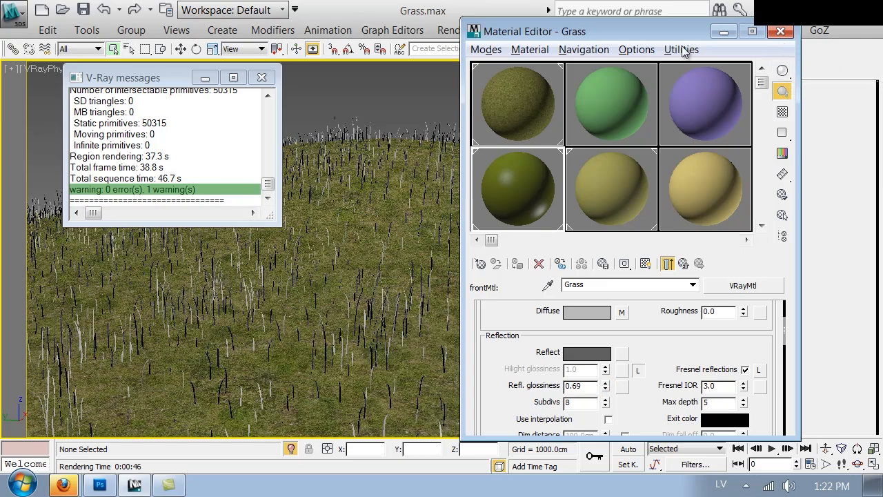
{"action": "left_click", "coordinate": [265, 77]}
{"action": "left_click", "coordinate": [782, 31]}
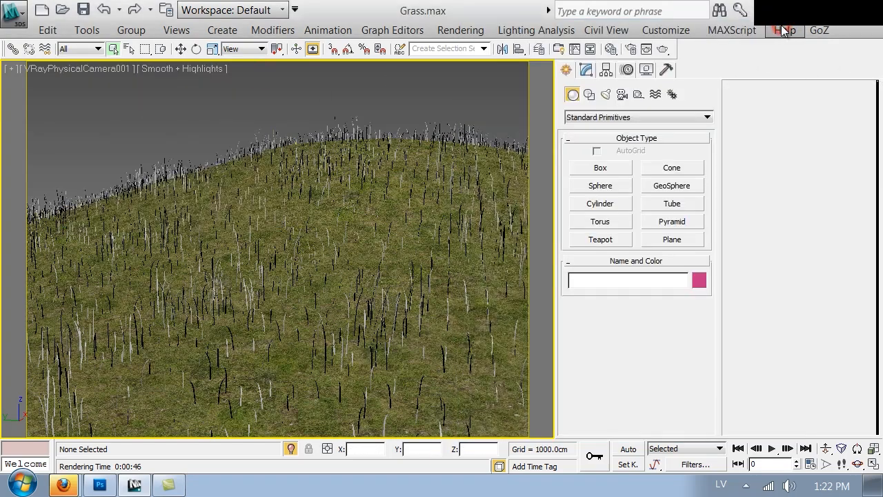
Step: Set the render output width to 800 with the image aspect locked and start rendering the camera view
{"action": "left_click", "coordinate": [630, 49]}
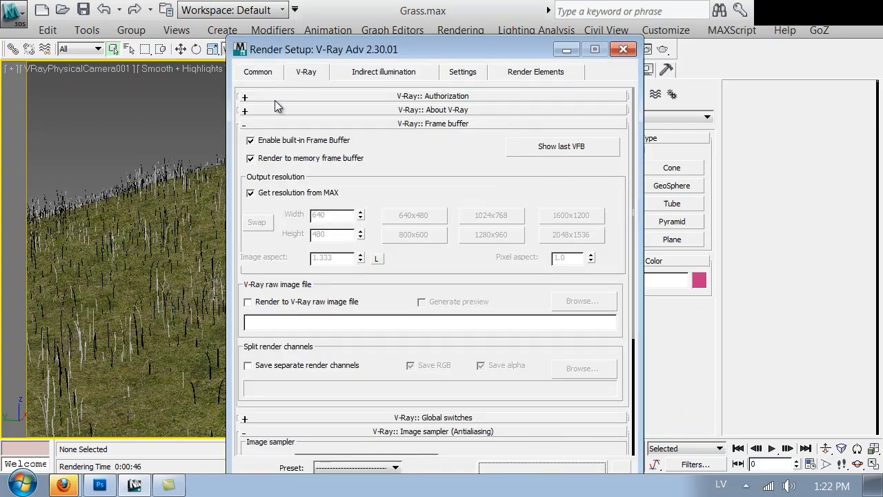
{"action": "left_click", "coordinate": [254, 72]}
{"action": "left_click", "coordinate": [419, 347]}
{"action": "double_click", "coordinate": [379, 305]}
{"action": "type", "text": "800"}
{"action": "key", "text": "Return"}
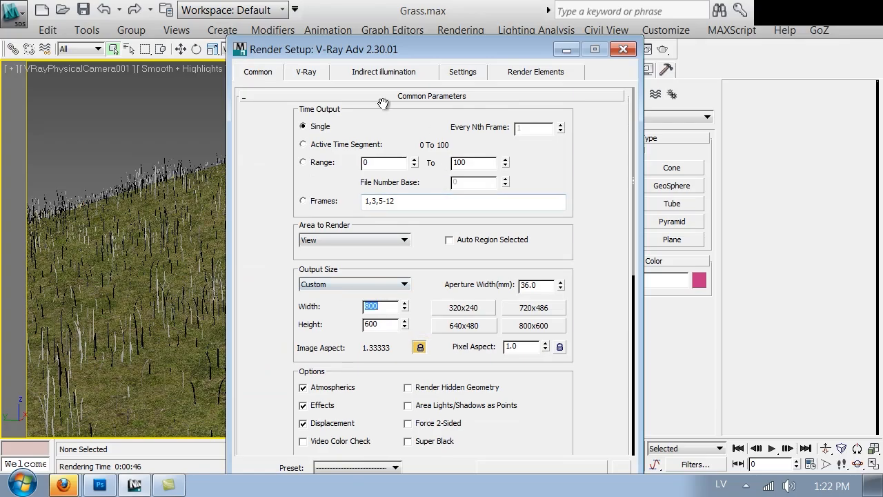
{"action": "left_click", "coordinate": [616, 51]}
{"action": "left_click", "coordinate": [660, 54]}
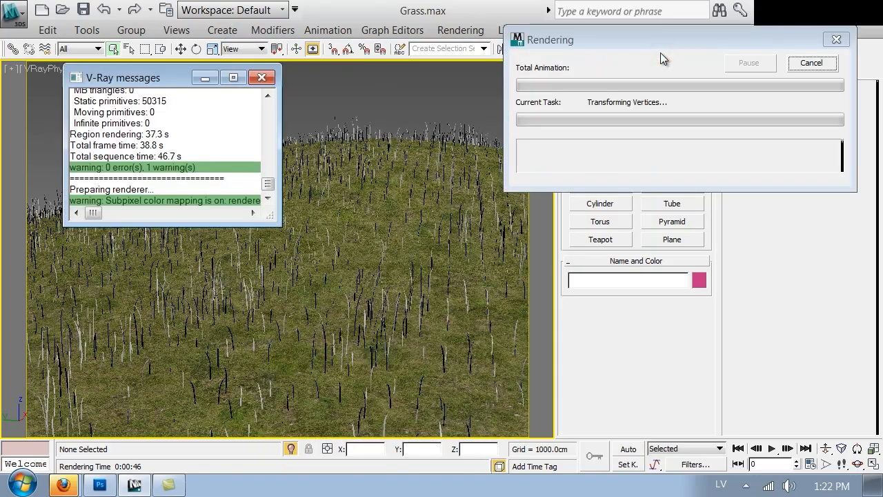